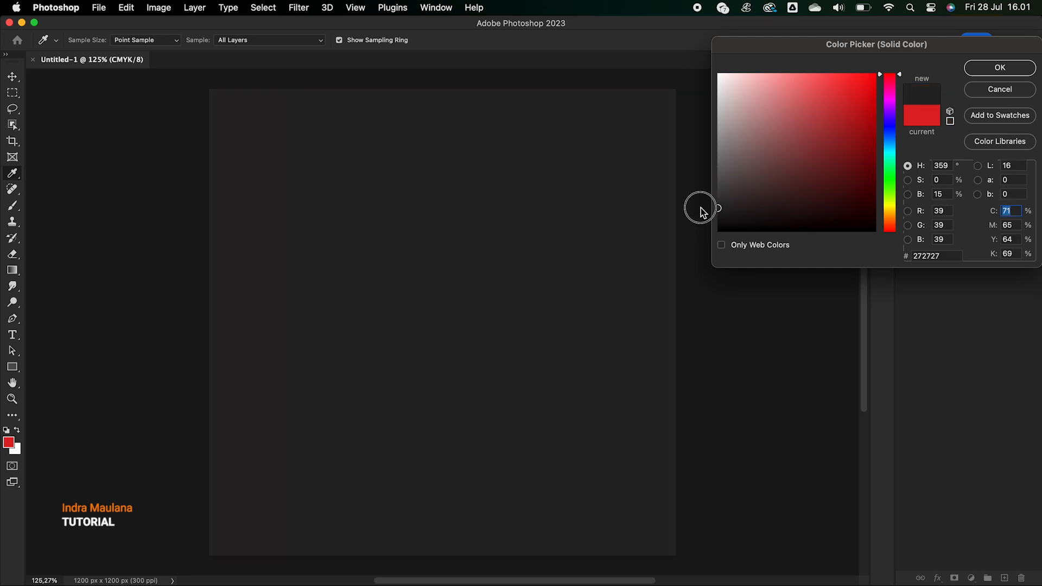
- Set the solid color fill layer to a very dark navy blue
{"action": "left_click", "coordinate": [890, 103]}
{"action": "left_click_drag", "start_coordinate": [890, 103], "coordinate": [889, 132]}
{"action": "left_click", "coordinate": [776, 199]}
{"action": "mouse_move", "coordinate": [776, 199]}
{"action": "left_mouse_down"}
{"action": "mouse_move", "coordinate": [773, 212]}
{"action": "mouse_move", "coordinate": [757, 207]}
{"action": "mouse_move", "coordinate": [777, 199]}
{"action": "left_mouse_up"}
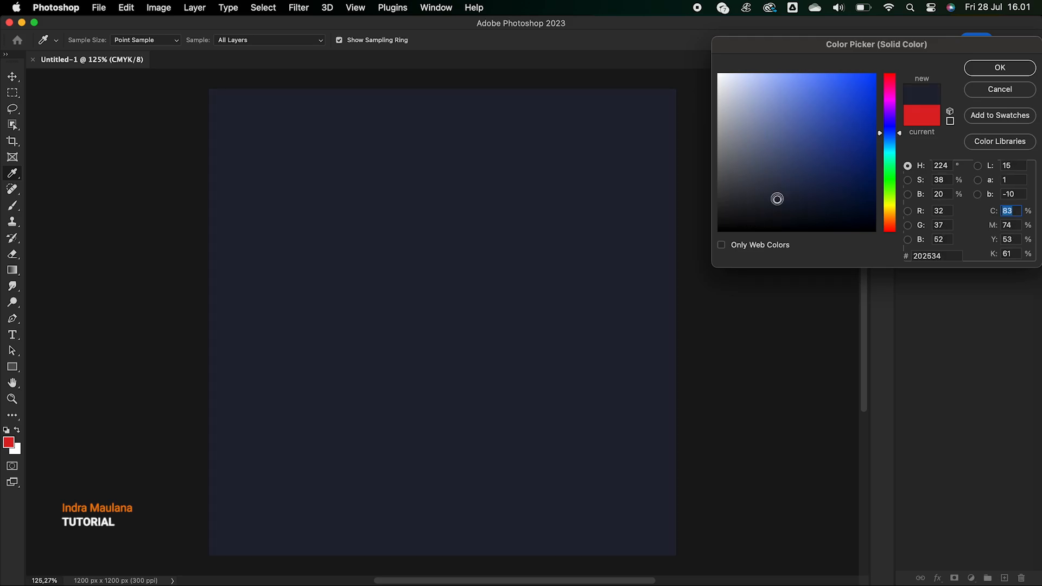
{"action": "left_click_drag", "start_coordinate": [889, 136], "coordinate": [892, 139]}
{"action": "left_click_drag", "start_coordinate": [776, 205], "coordinate": [770, 199]}
{"action": "left_click", "coordinate": [985, 69]}
{"action": "key", "text": "v"}
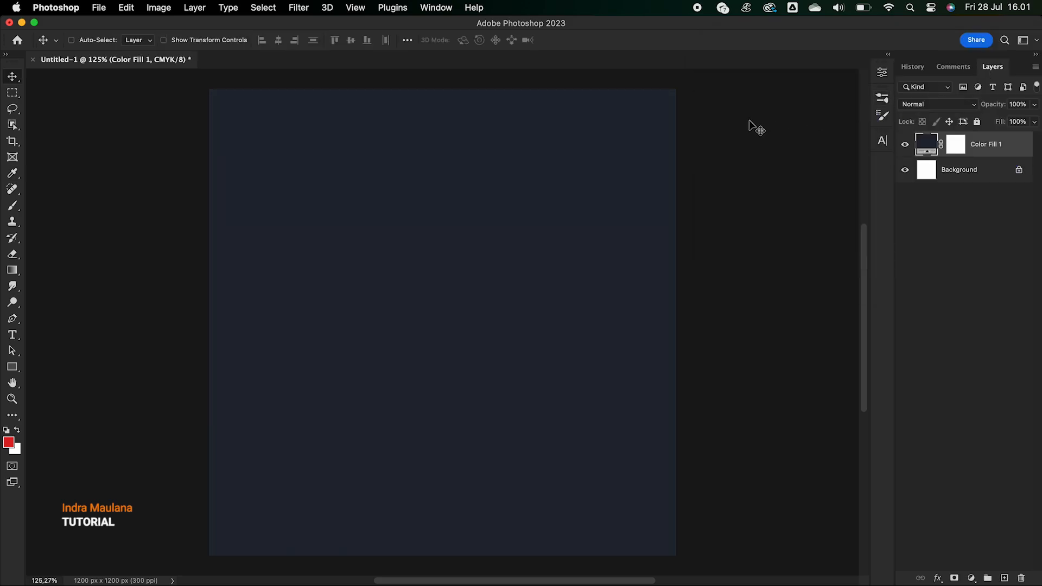
- Open the torn-paper image ripped 2.png as a separate document
{"action": "scroll", "coordinate": [645, 273], "scroll_direction": "down", "scroll_amount": 1}
{"action": "scroll", "coordinate": [646, 273], "scroll_direction": "up", "scroll_amount": 1}
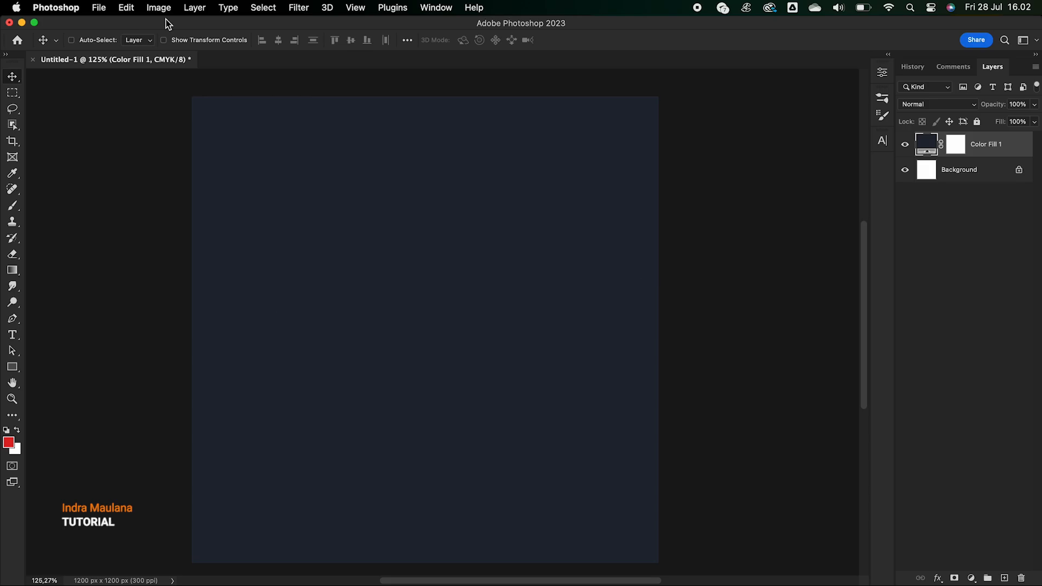
{"action": "left_click", "coordinate": [103, 7]}
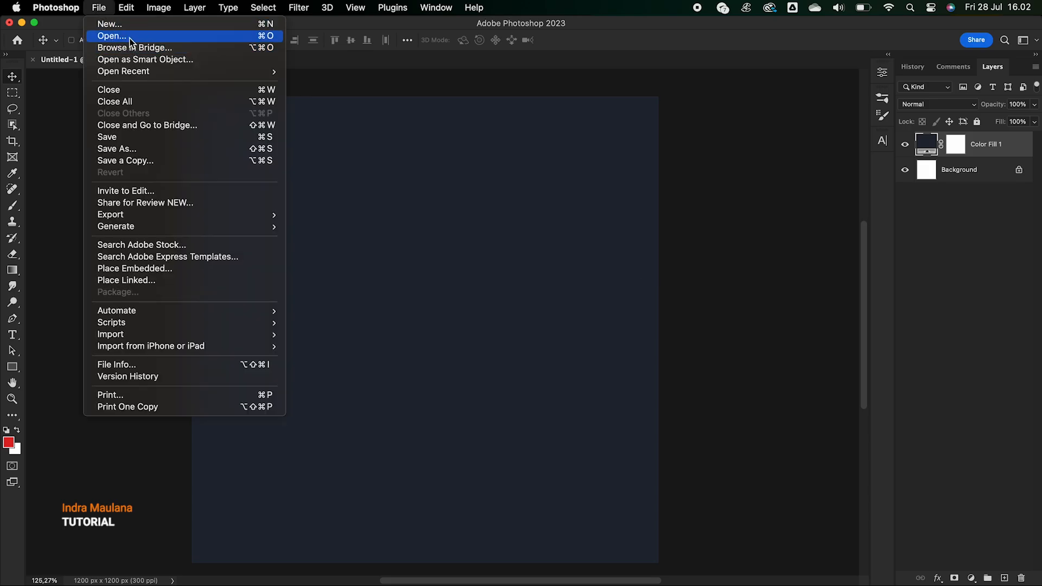
{"action": "left_click", "coordinate": [130, 40]}
{"action": "left_click", "coordinate": [772, 471]}
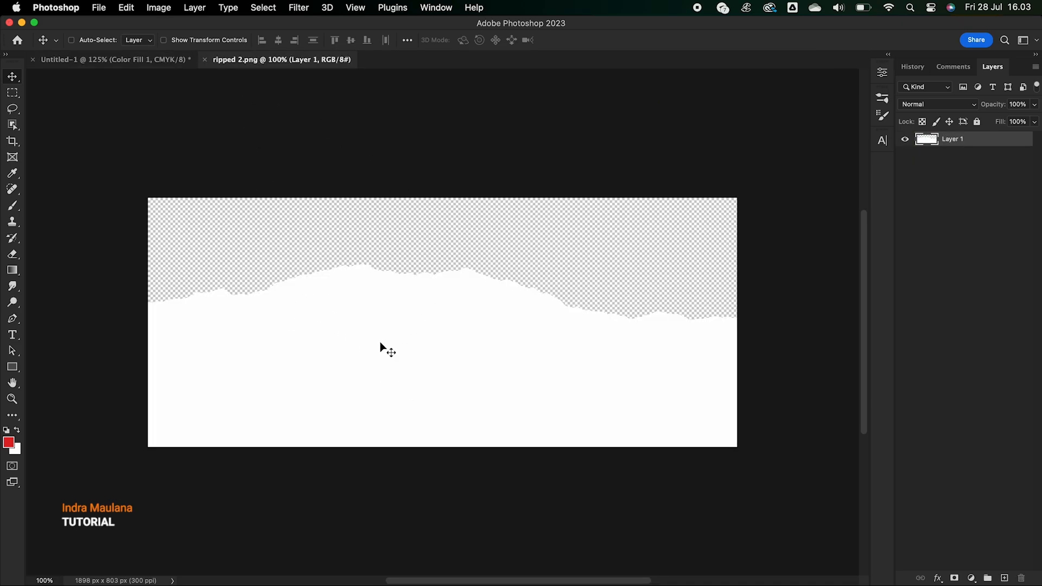
- Copy the entire torn-paper image and paste it into the Untitled-1 document
{"action": "left_click", "coordinate": [259, 7]}
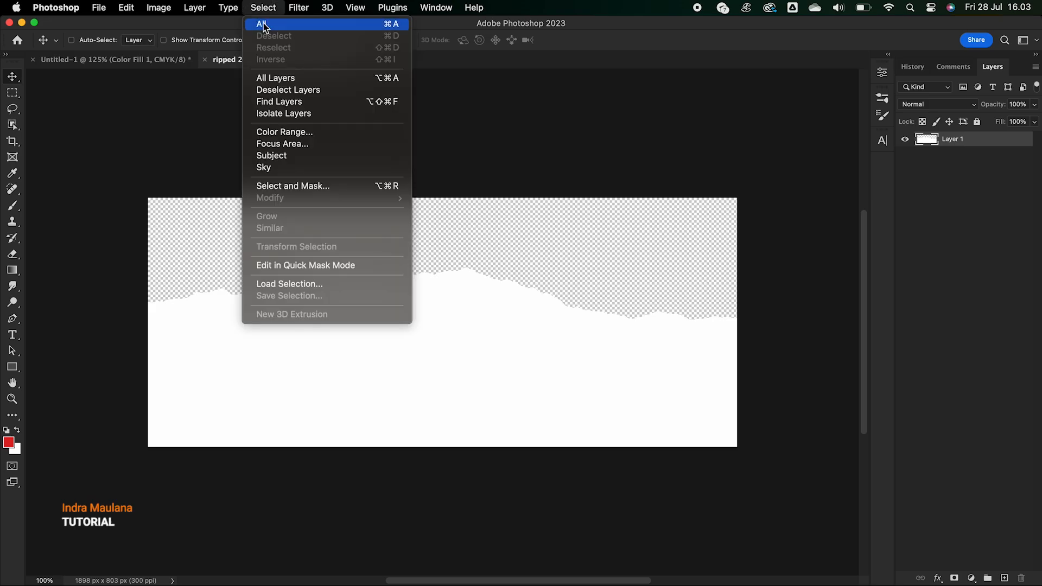
{"action": "left_click", "coordinate": [263, 25]}
{"action": "left_click", "coordinate": [126, 7]}
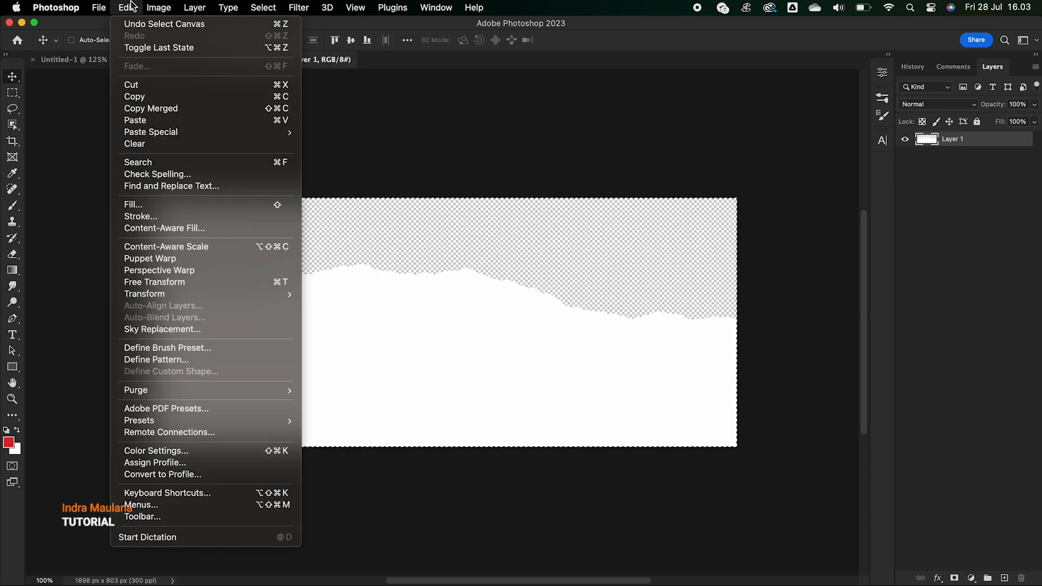
{"action": "left_click", "coordinate": [139, 98]}
{"action": "left_click", "coordinate": [144, 60]}
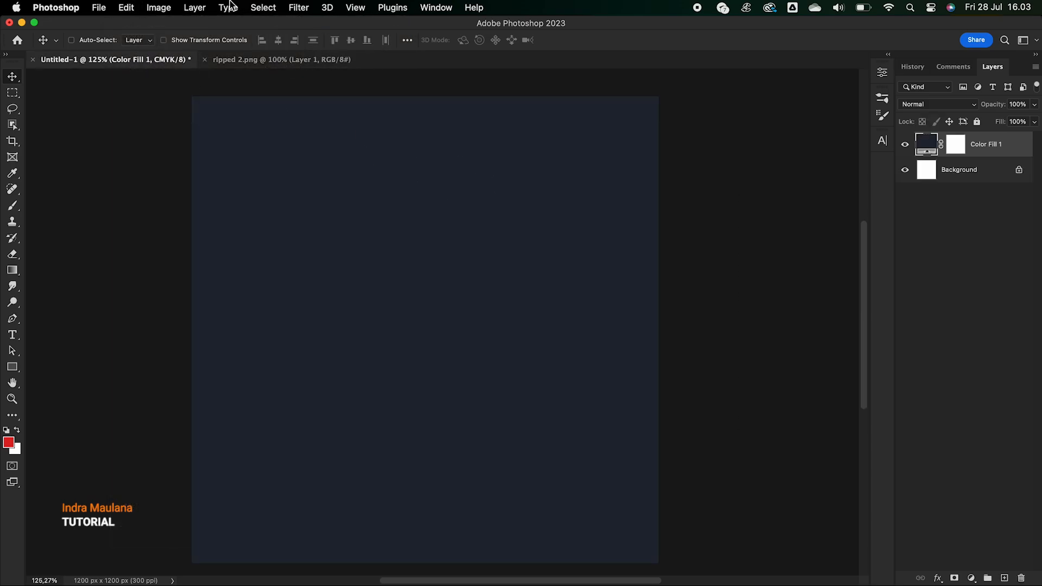
{"action": "left_click", "coordinate": [127, 7]}
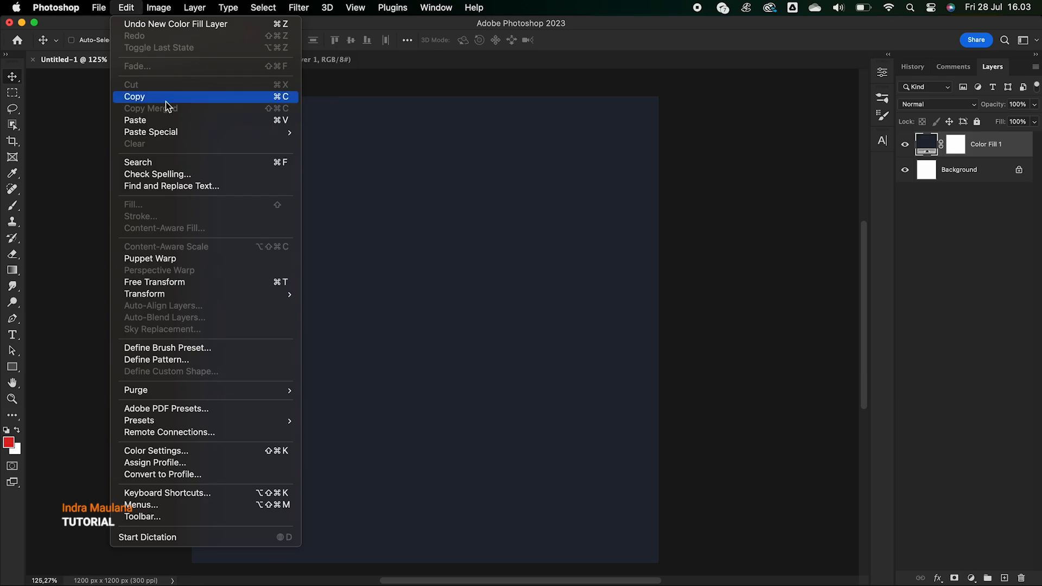
{"action": "left_click", "coordinate": [159, 116]}
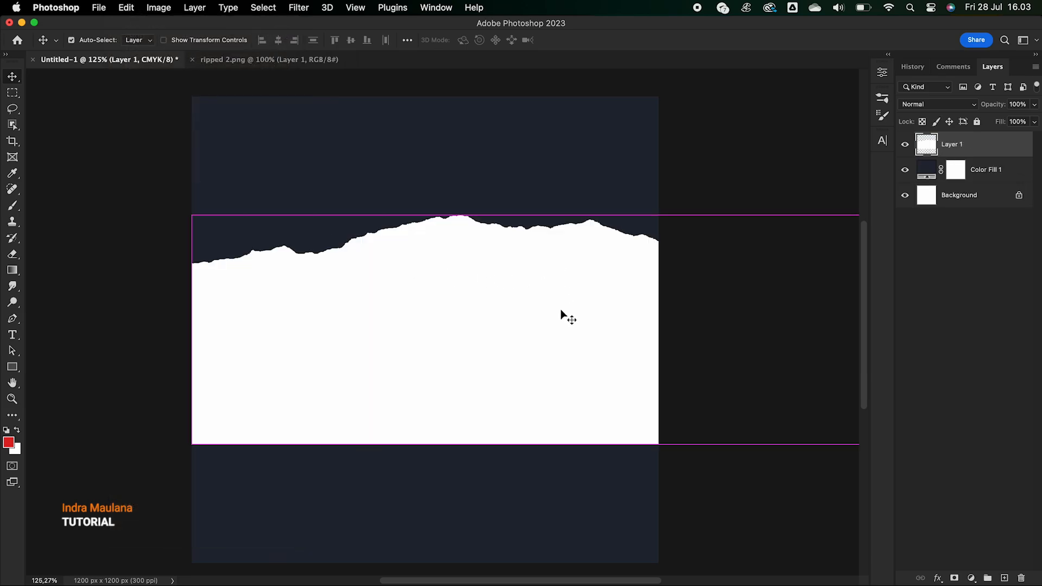
- Turn the pasted torn paper upside down, nearly level, and scale it to about 73% so it spans the canvas width
{"action": "key", "text": "super+t"}
{"action": "scroll", "coordinate": [415, 326], "scroll_direction": "right", "scroll_amount": 5}
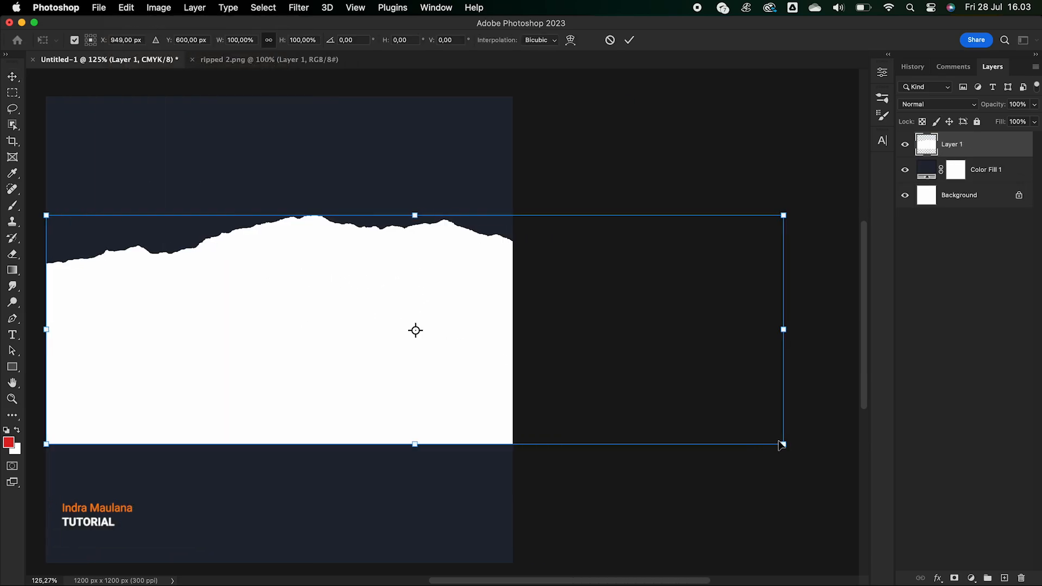
{"action": "left_click_drag", "start_coordinate": [803, 202], "coordinate": [288, 360]}
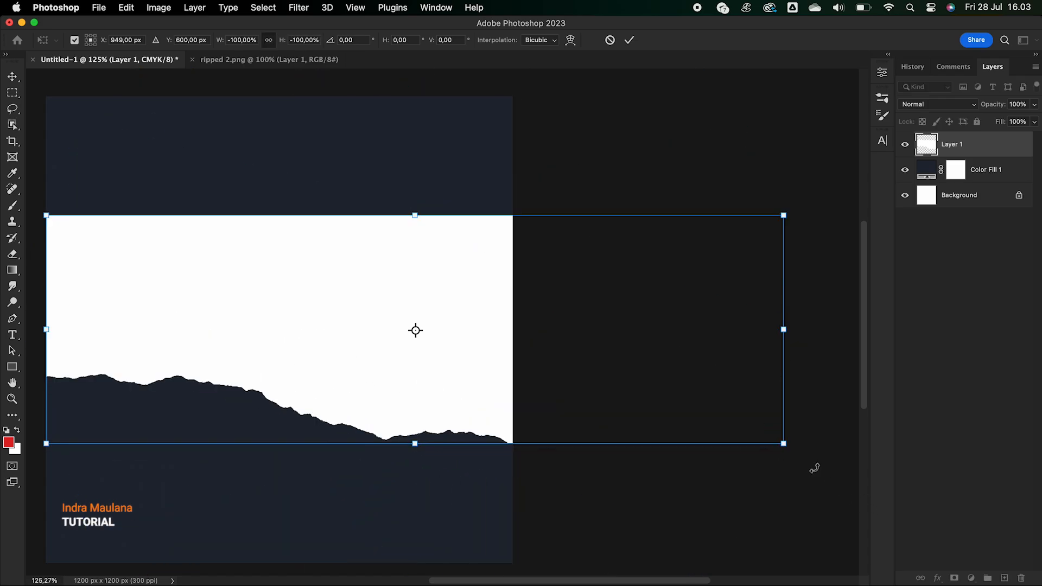
{"action": "left_click_drag", "start_coordinate": [780, 443], "coordinate": [460, 302]}
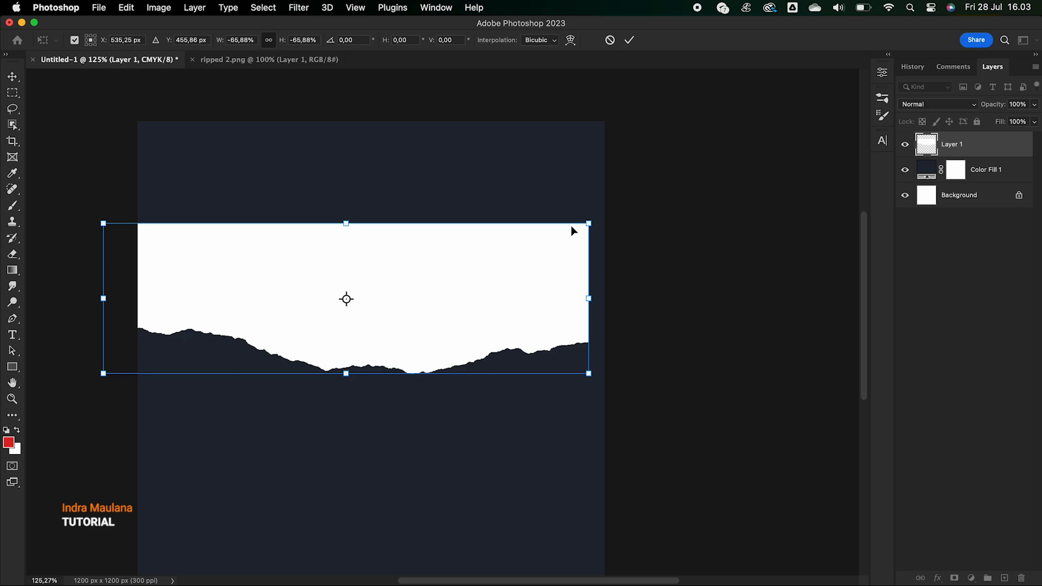
{"action": "left_click_drag", "start_coordinate": [590, 224], "coordinate": [658, 174]}
{"action": "right_click", "coordinate": [464, 277]}
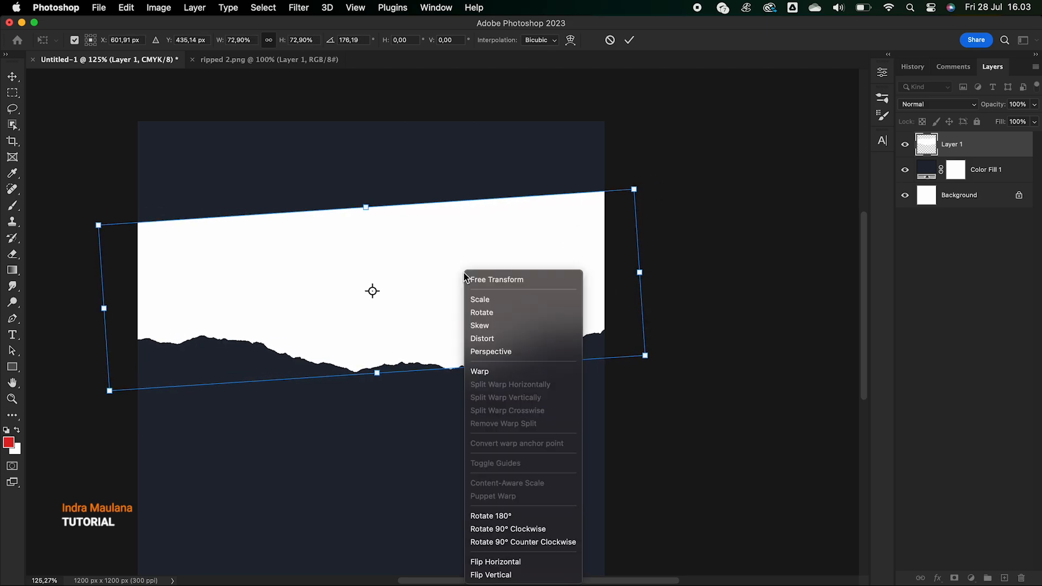
{"action": "left_click", "coordinate": [459, 270]}
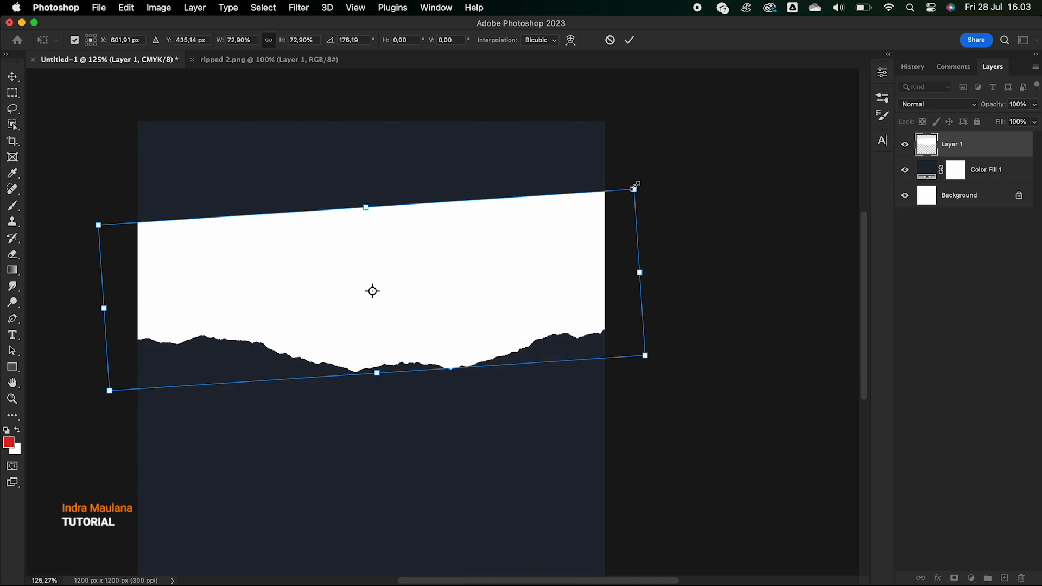
{"action": "left_click_drag", "start_coordinate": [644, 181], "coordinate": [659, 197]}
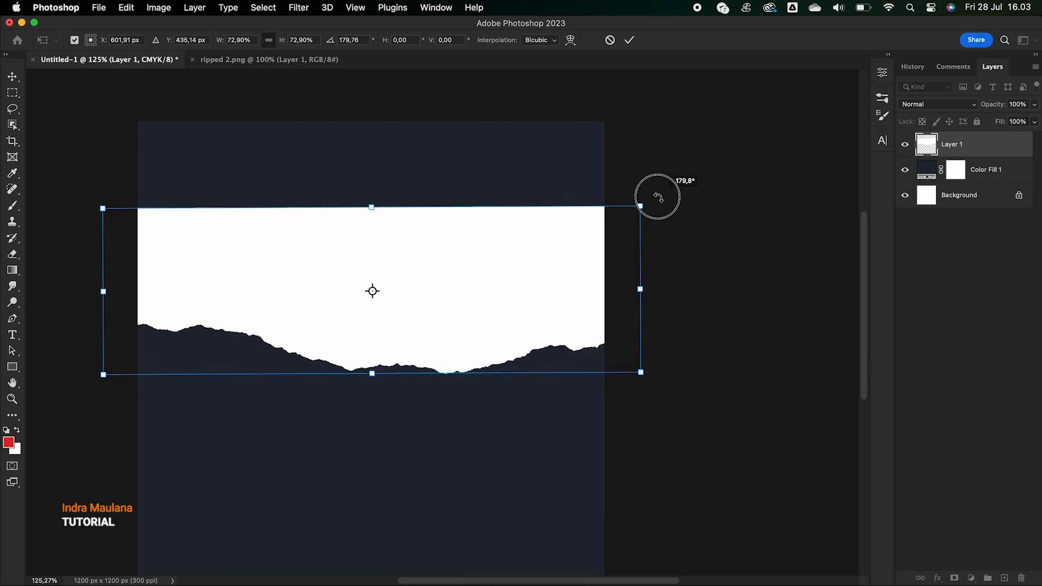
- Flip the torn paper horizontally and center it across the canvas width, slightly higher than before
{"action": "right_click", "coordinate": [473, 264]}
{"action": "left_click", "coordinate": [493, 553]}
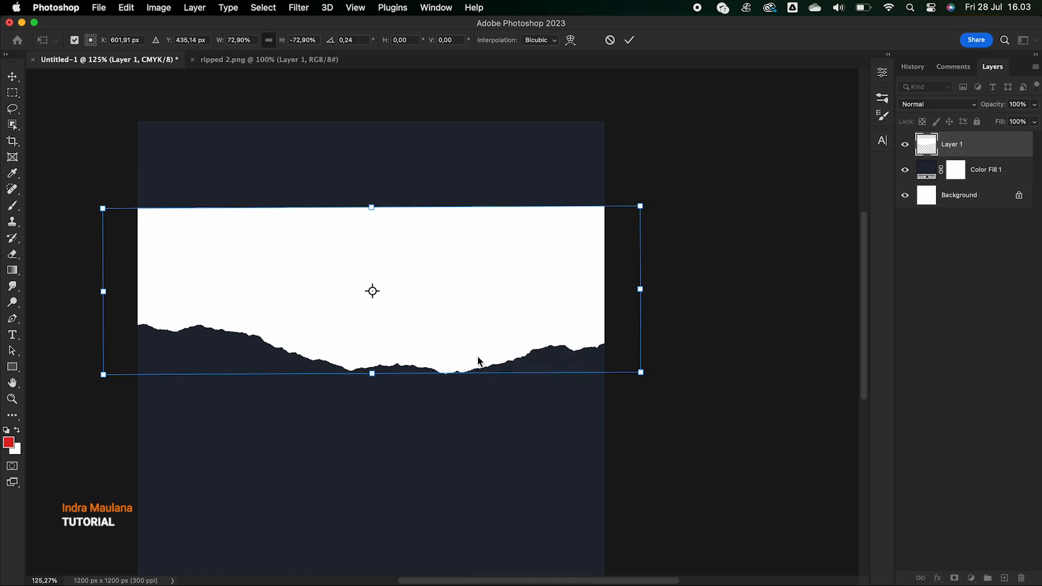
{"action": "left_click_drag", "start_coordinate": [485, 319], "coordinate": [483, 302]}
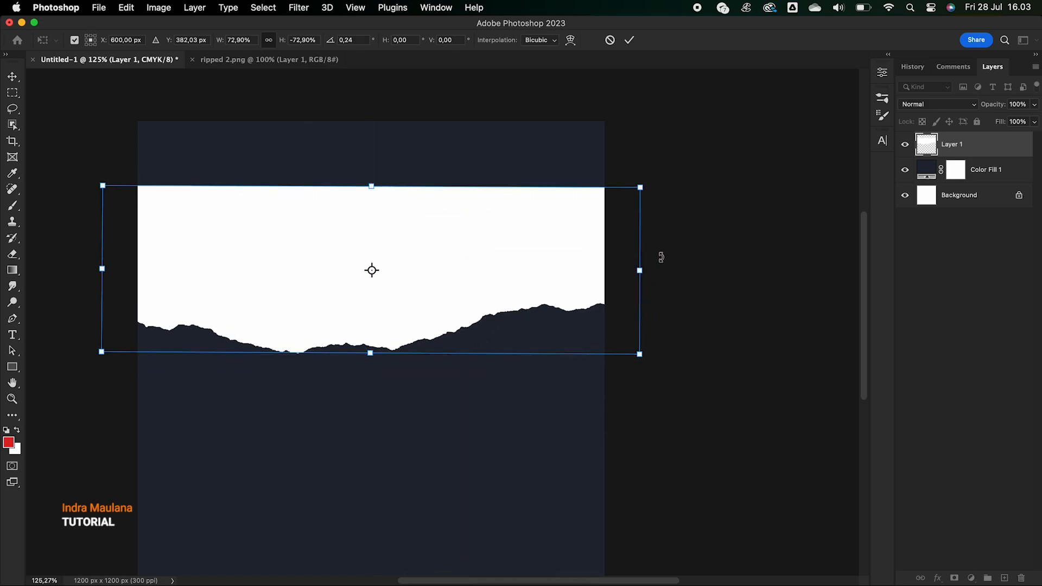
- Tilt the torn paper counterclockwise so its edge rises to the right, and move it up to the canvas's top edge
{"action": "left_click_drag", "start_coordinate": [651, 187], "coordinate": [651, 128]}
{"action": "left_click_drag", "start_coordinate": [526, 197], "coordinate": [507, 122]}
{"action": "key", "text": "Return"}
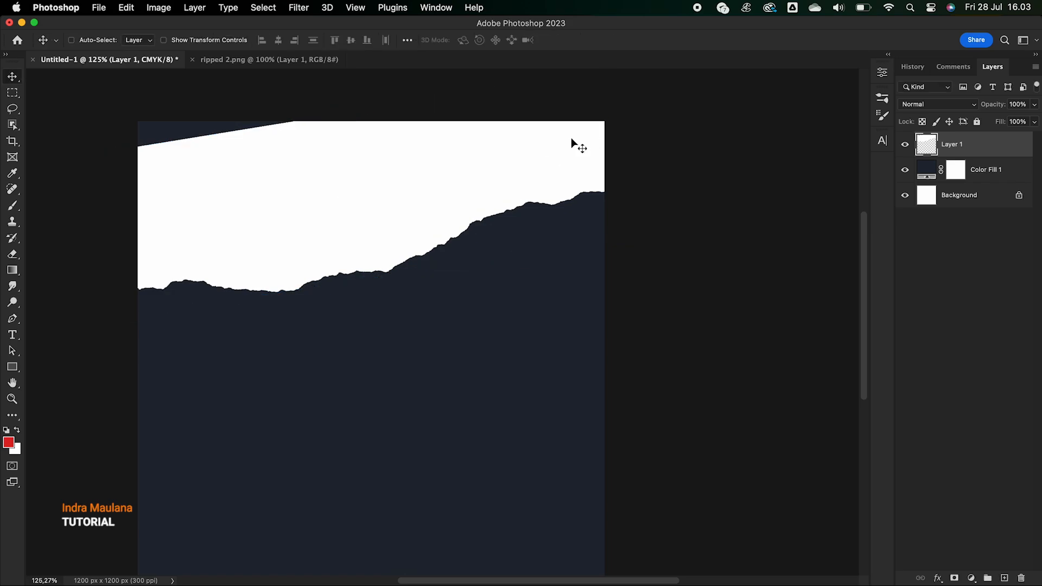
- Reposition the tilted torn paper so it fully covers the top of the canvas with only its ragged lower edge showing
{"action": "scroll", "coordinate": [507, 171], "scroll_direction": "up", "scroll_amount": 3}
{"action": "scroll", "coordinate": [508, 171], "scroll_direction": "left", "scroll_amount": 1}
{"action": "left_click_drag", "start_coordinate": [463, 233], "coordinate": [454, 172]}
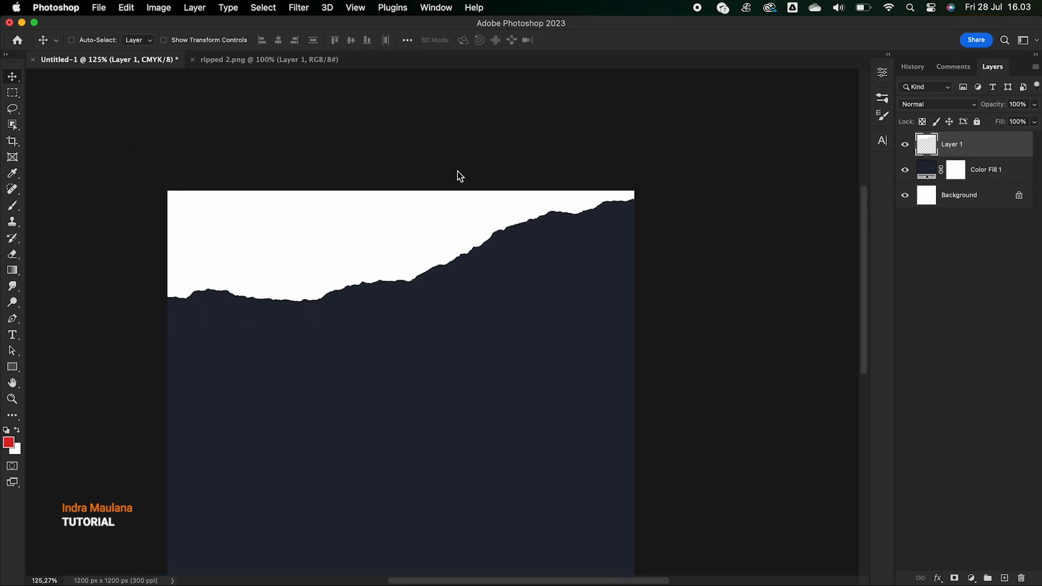
{"action": "scroll", "coordinate": [408, 295], "scroll_direction": "down", "scroll_amount": 2}
{"action": "scroll", "coordinate": [408, 295], "scroll_direction": "down", "scroll_amount": 2}
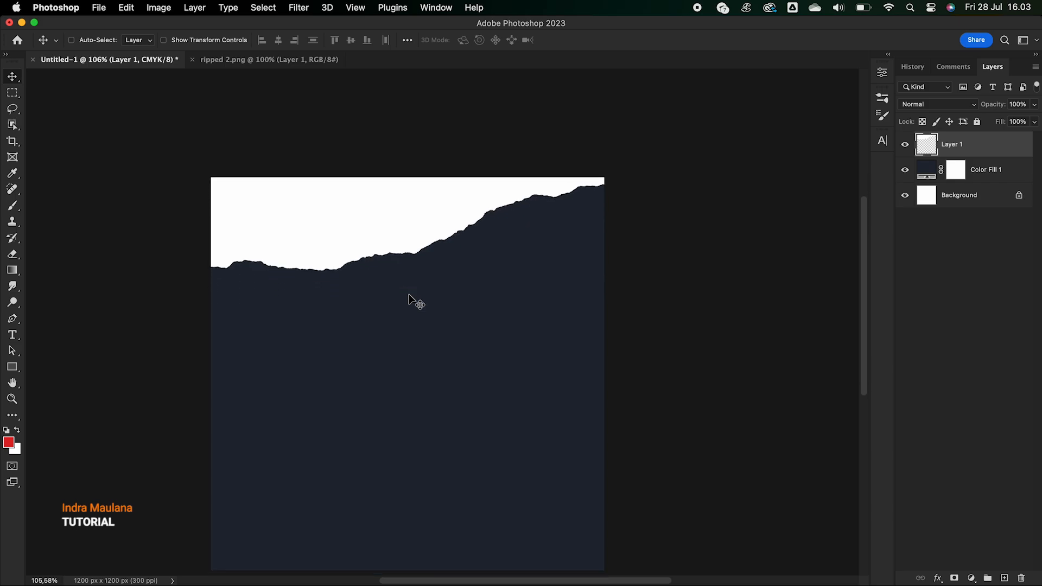
{"action": "left_click_drag", "start_coordinate": [360, 185], "coordinate": [365, 206]}
{"action": "scroll", "coordinate": [342, 288], "scroll_direction": "down", "scroll_amount": 2}
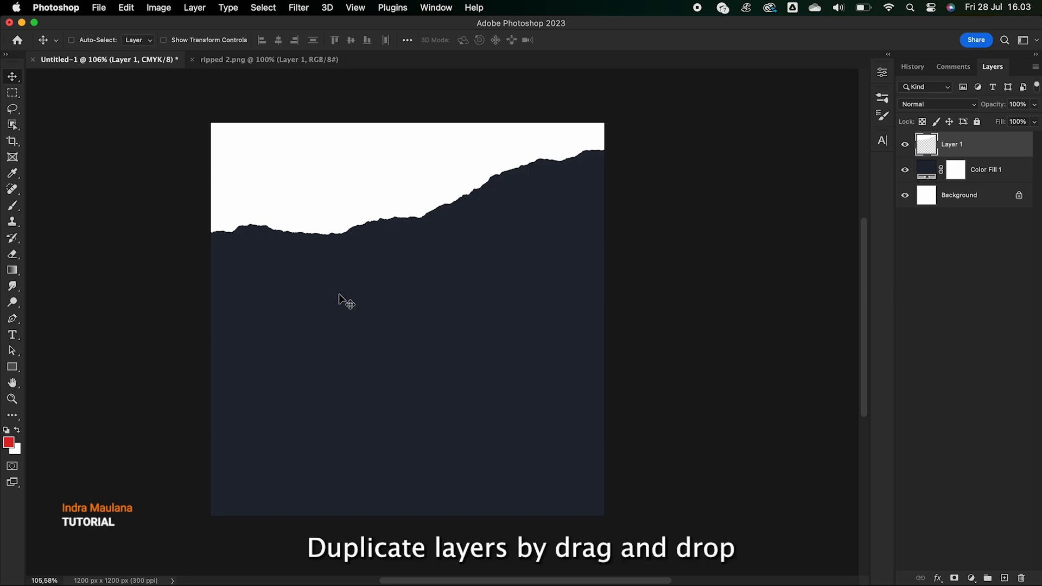
- Duplicate the torn-paper layer and give the copy a red ff0000 Color Overlay
{"action": "scroll", "coordinate": [340, 295], "scroll_direction": "up", "scroll_amount": 1}
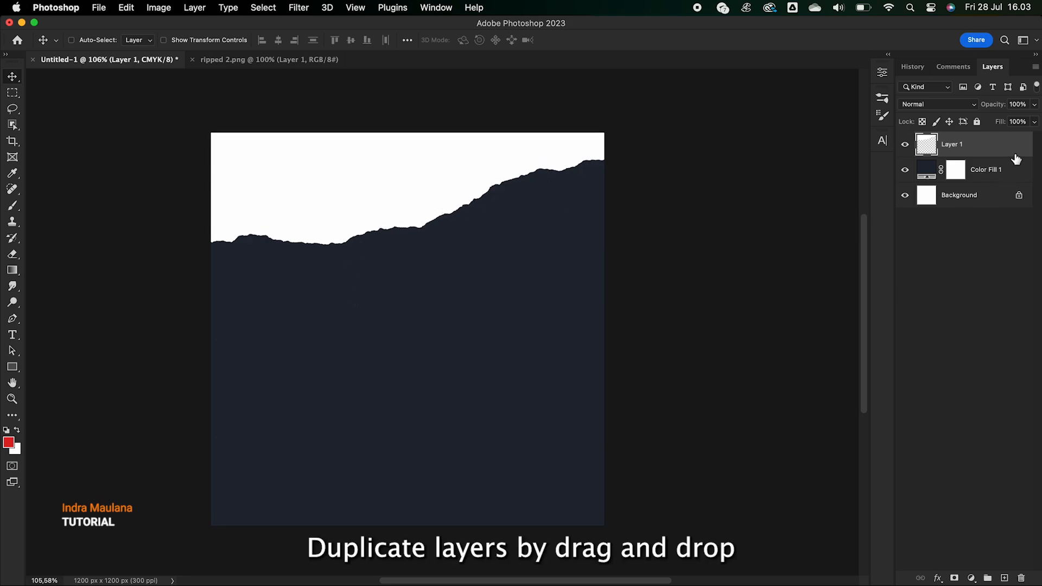
{"action": "left_click_drag", "start_coordinate": [967, 147], "coordinate": [1005, 578]}
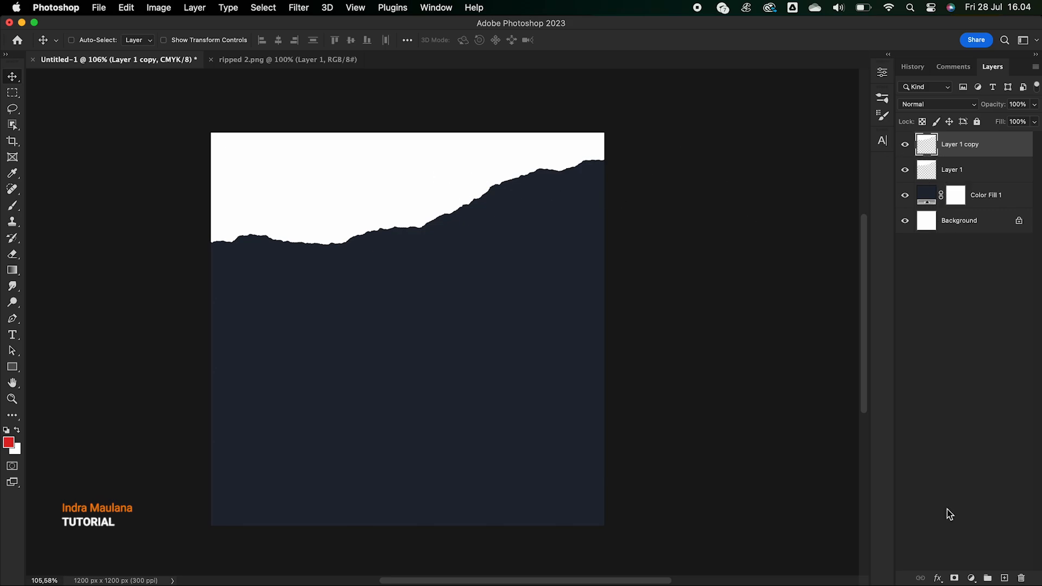
{"action": "left_click", "coordinate": [941, 579]}
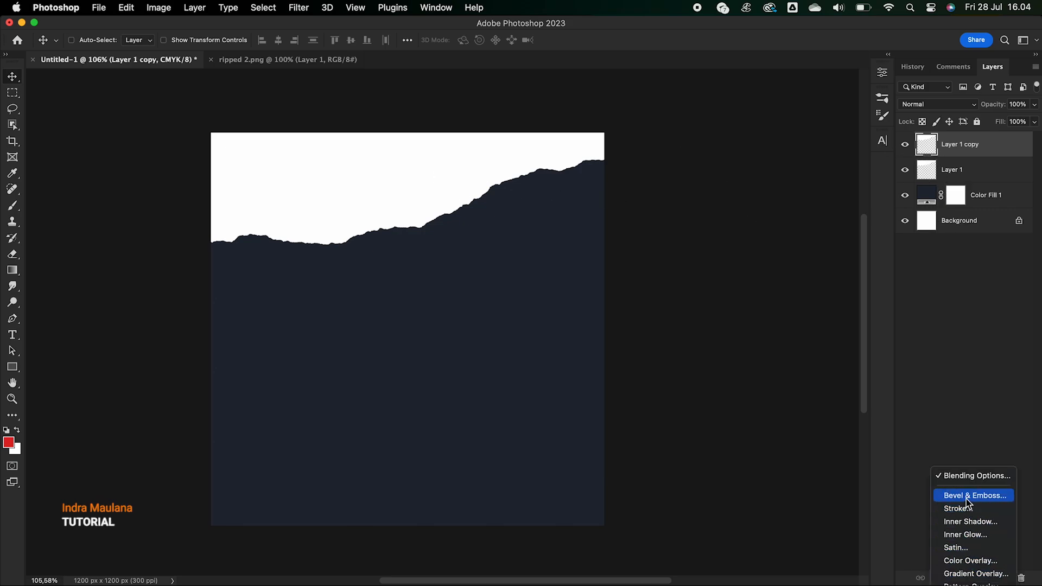
{"action": "left_click", "coordinate": [960, 555]}
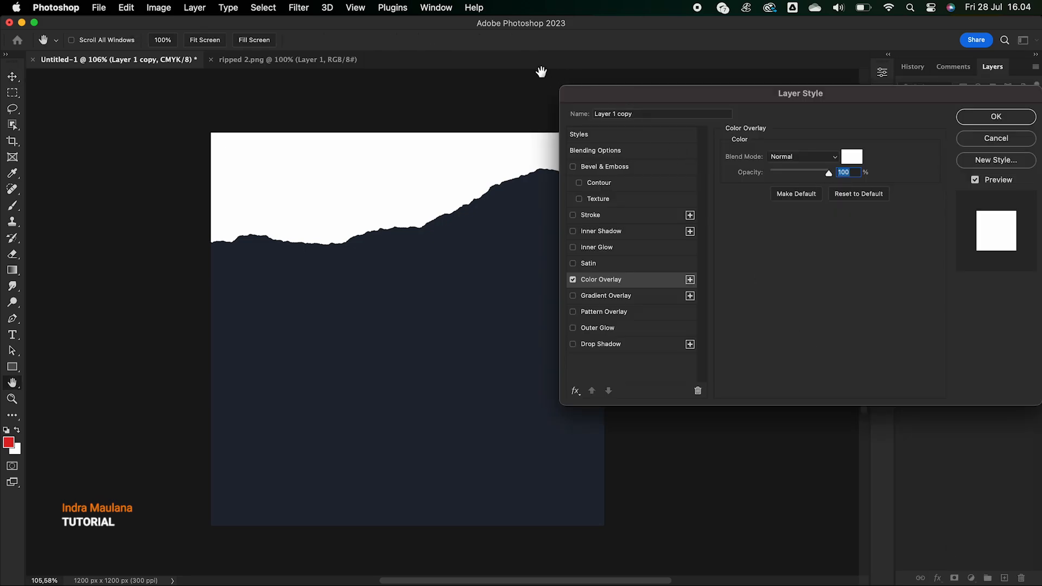
{"action": "left_click_drag", "start_coordinate": [542, 72], "coordinate": [461, 72]}
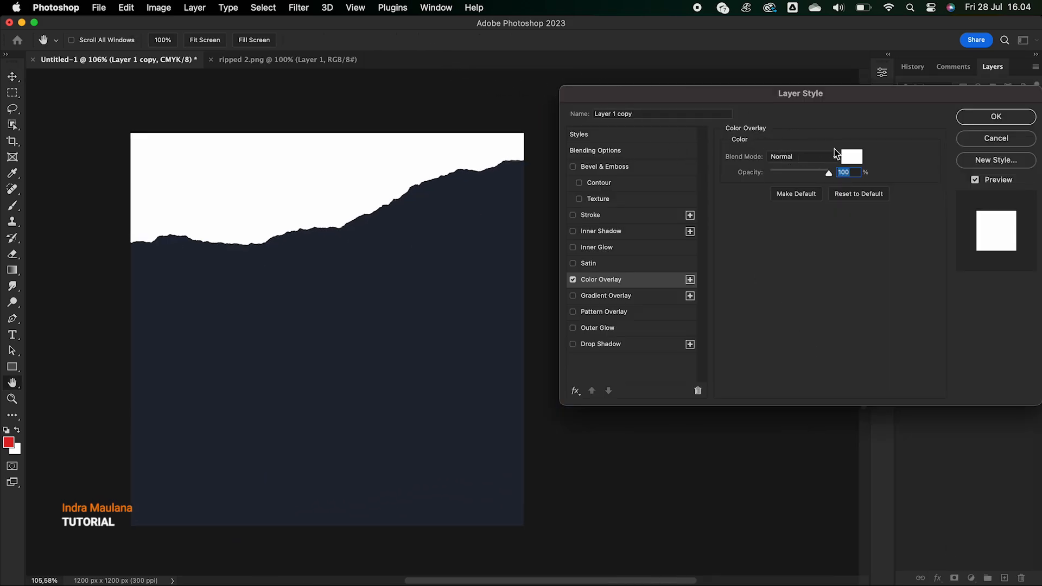
{"action": "left_click", "coordinate": [850, 157]}
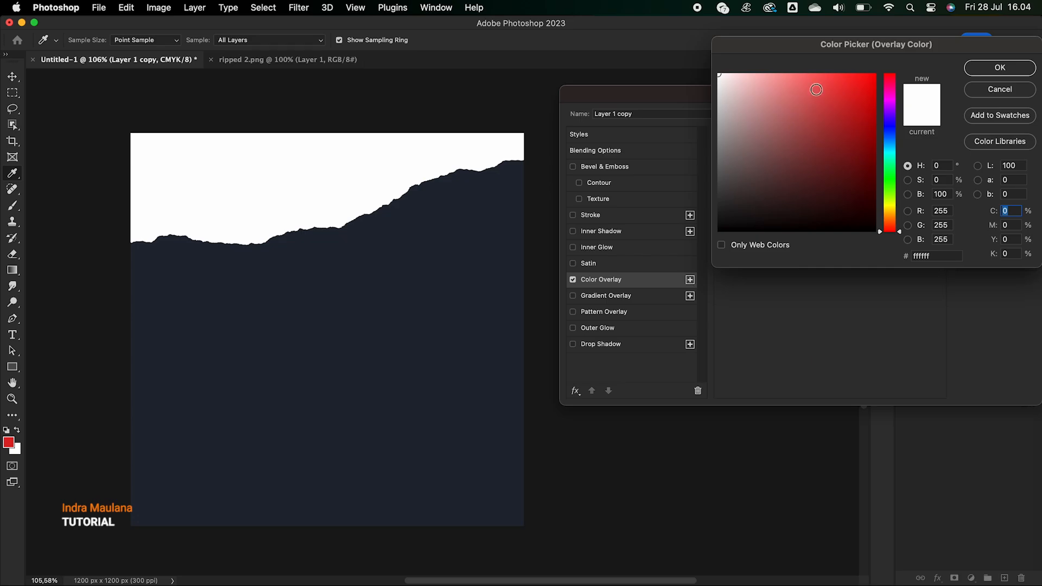
{"action": "left_click_drag", "start_coordinate": [816, 89], "coordinate": [901, 66]}
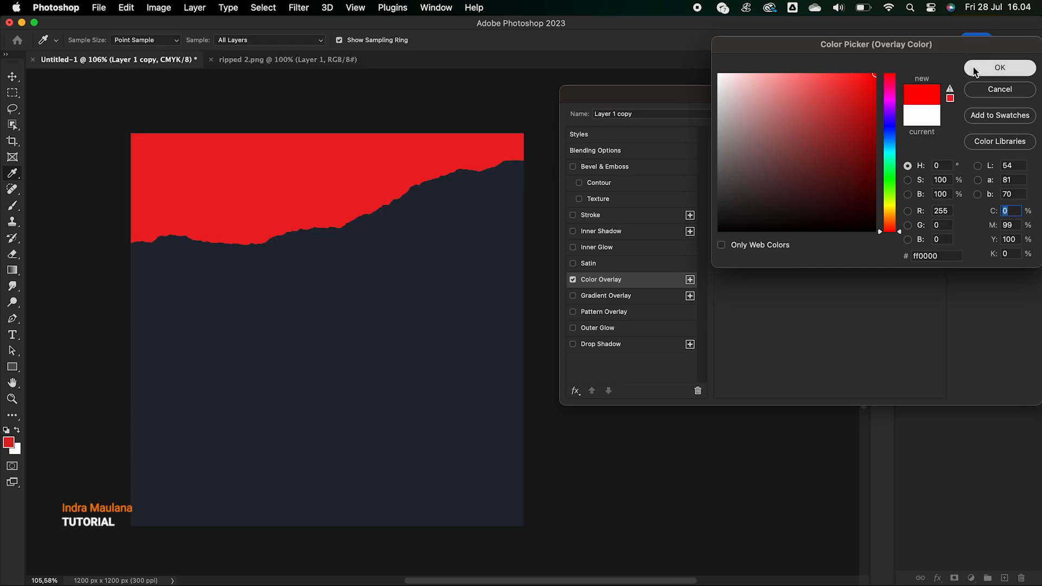
{"action": "left_click", "coordinate": [1000, 67]}
{"action": "left_click", "coordinate": [994, 115]}
- Shift the original white Layer 1 slightly down and left beneath the red copy to expose a white torn edge
{"action": "scroll", "coordinate": [362, 186], "scroll_direction": "left", "scroll_amount": 2}
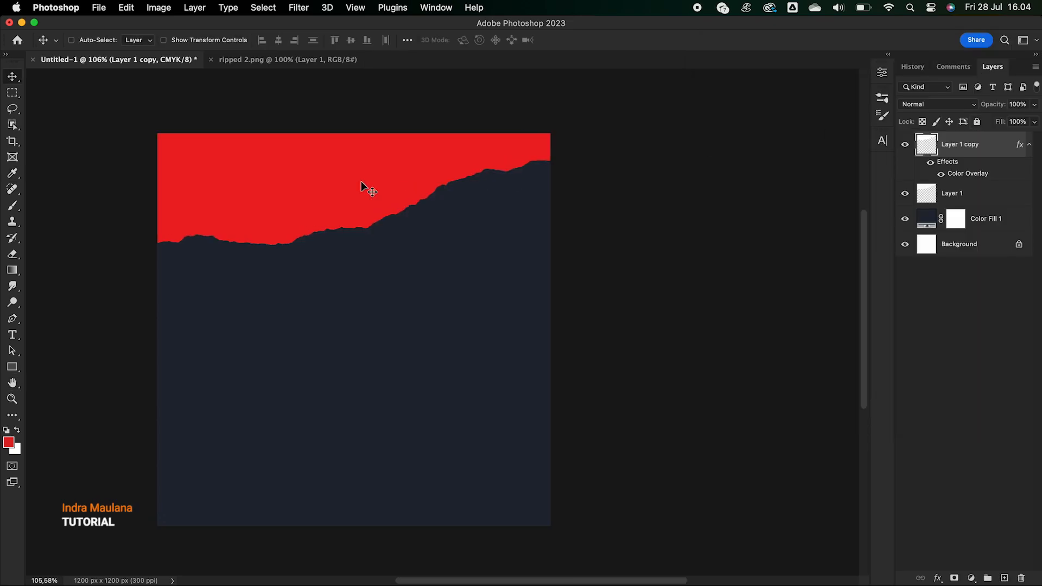
{"action": "left_click", "coordinate": [954, 194]}
{"action": "left_click_drag", "start_coordinate": [310, 169], "coordinate": [293, 186]}
{"action": "scroll", "coordinate": [292, 181], "scroll_direction": "left", "scroll_amount": 3}
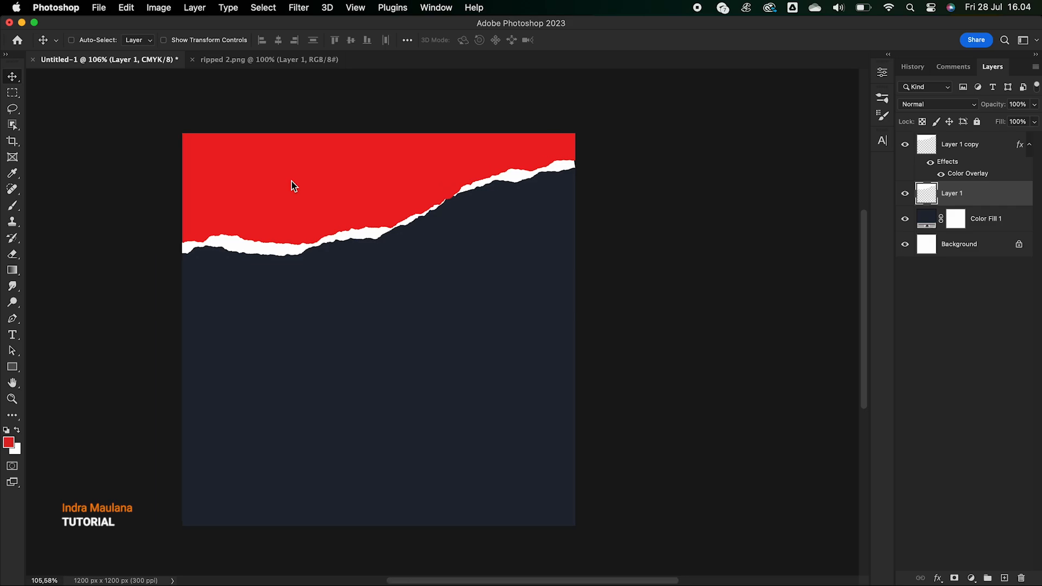
{"action": "scroll", "coordinate": [350, 180], "scroll_direction": "left", "scroll_amount": 2}
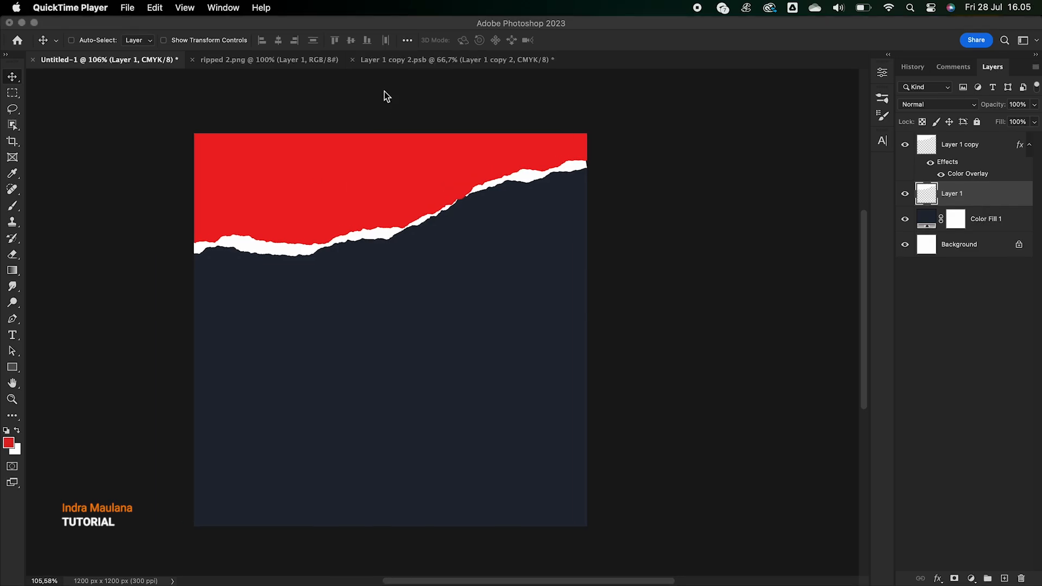
- Copy the whole crumpled-paper image from Layer 1 copy 2.psb and paste it into the Untitled-1 poster
{"action": "left_click", "coordinate": [337, 206]}
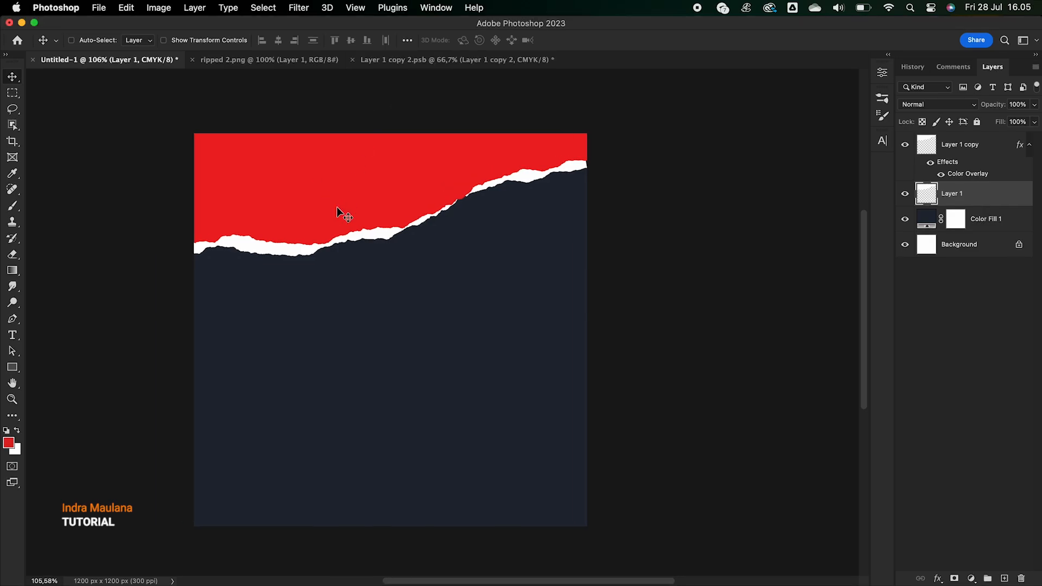
{"action": "left_click", "coordinate": [462, 62]}
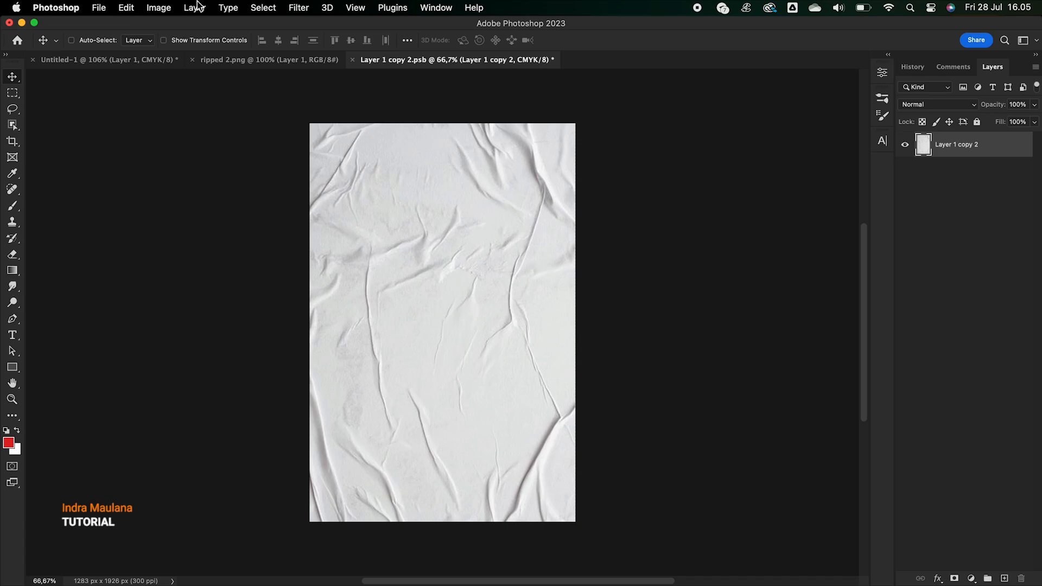
{"action": "left_click", "coordinate": [263, 6]}
{"action": "left_click", "coordinate": [261, 23]}
{"action": "left_click", "coordinate": [129, 6]}
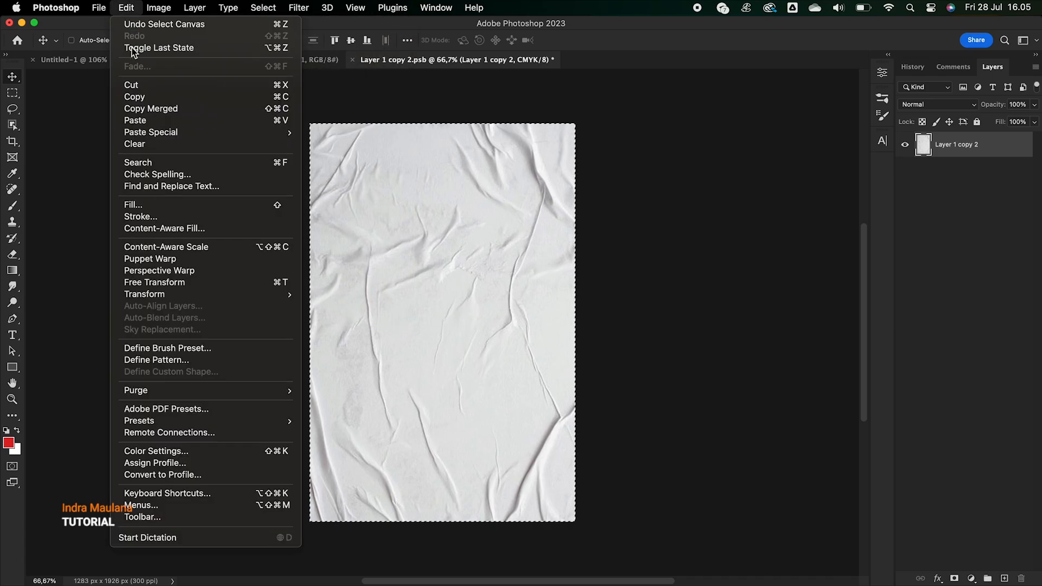
{"action": "left_click", "coordinate": [133, 94]}
{"action": "left_click", "coordinate": [94, 61]}
{"action": "left_click", "coordinate": [126, 7]}
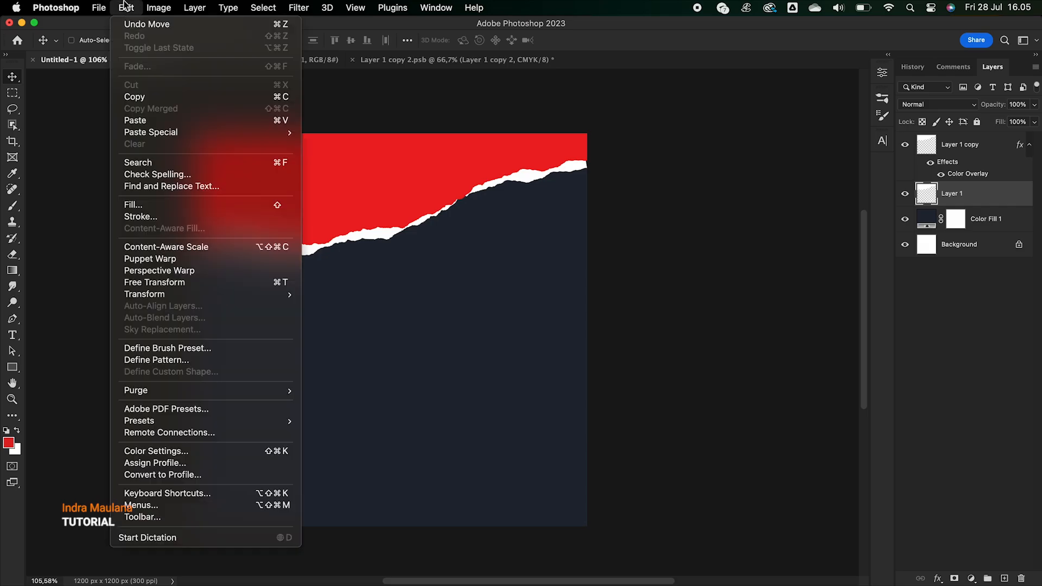
{"action": "left_click", "coordinate": [136, 120]}
{"action": "left_click", "coordinate": [426, 291]}
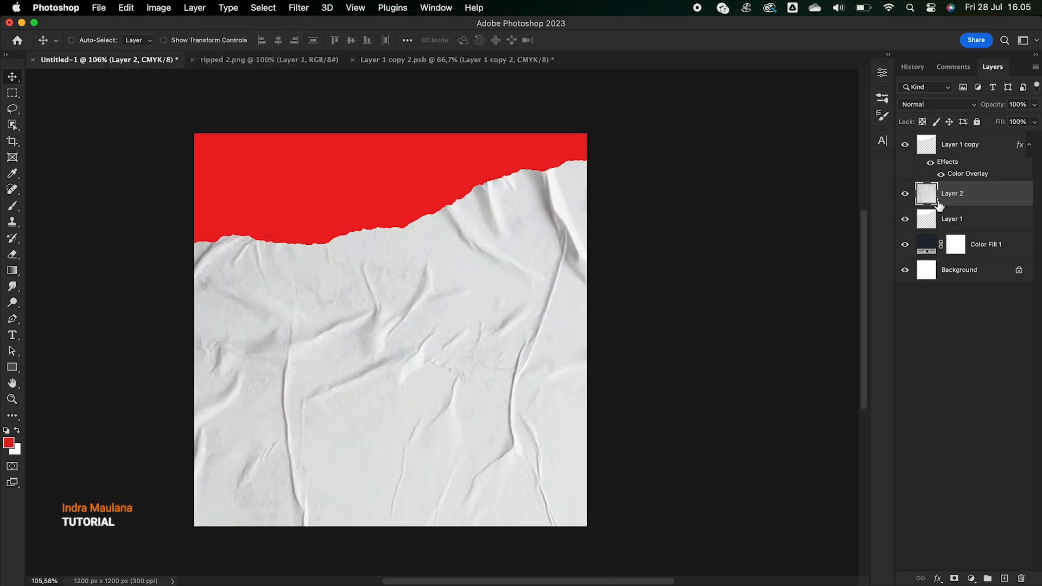
- Move the crumpled-paper Layer 2 to the top of the layer stack and set its blending mode to Linear Burn
{"action": "left_click", "coordinate": [958, 196]}
{"action": "left_click_drag", "start_coordinate": [957, 196], "coordinate": [957, 142]}
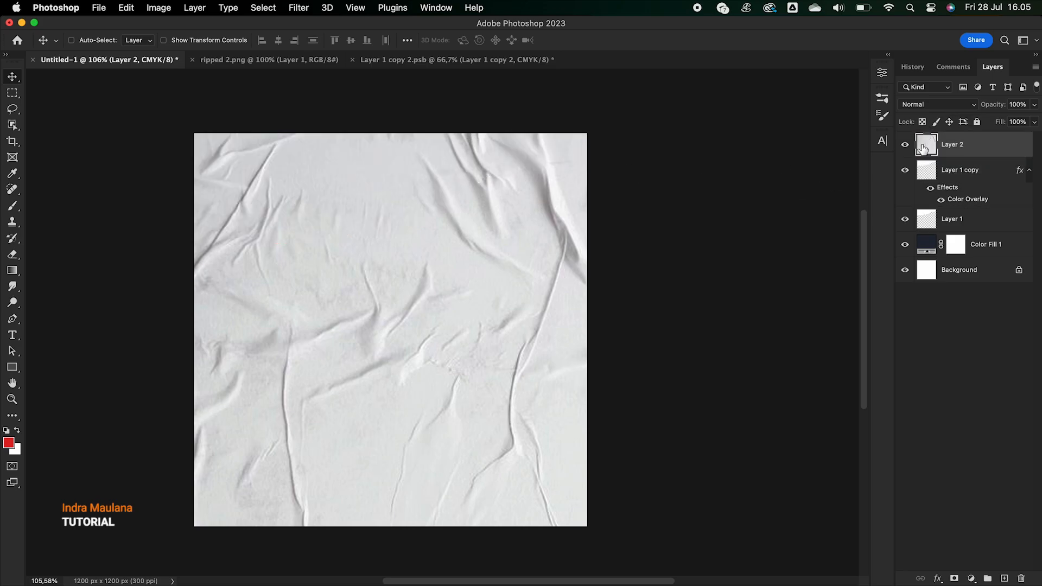
{"action": "left_click", "coordinate": [937, 105]}
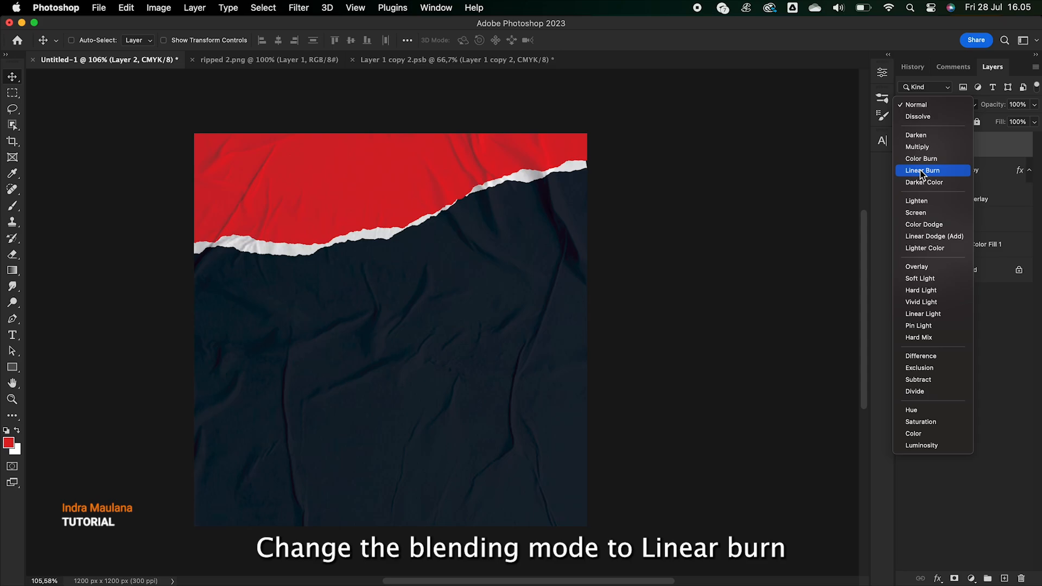
{"action": "left_click", "coordinate": [920, 171]}
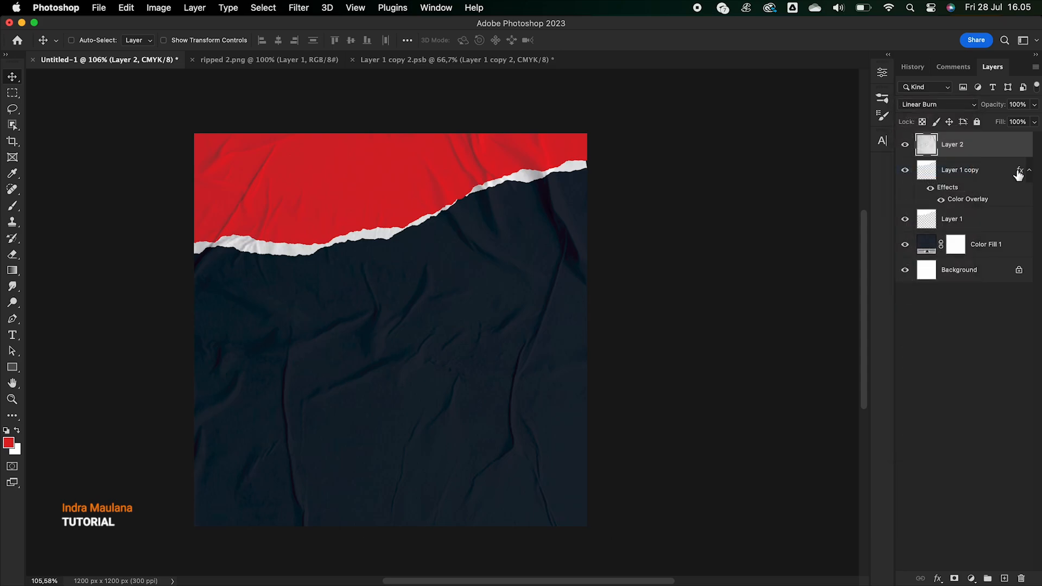
- Lower the opacity of the crumpled-paper Layer 2 to soften the texture
{"action": "left_click", "coordinate": [1034, 105]}
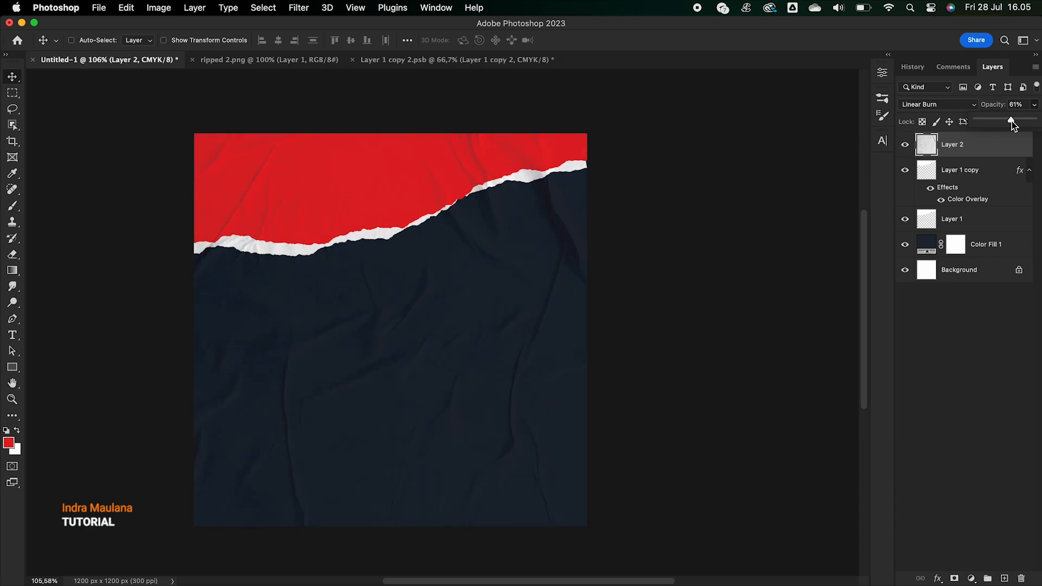
{"action": "left_click_drag", "start_coordinate": [1012, 121], "coordinate": [1006, 124]}
{"action": "left_click", "coordinate": [1024, 120]}
- Group the red Layer 1 copy and the white Layer 1 together, keeping the group visible
{"action": "left_click", "coordinate": [966, 172]}
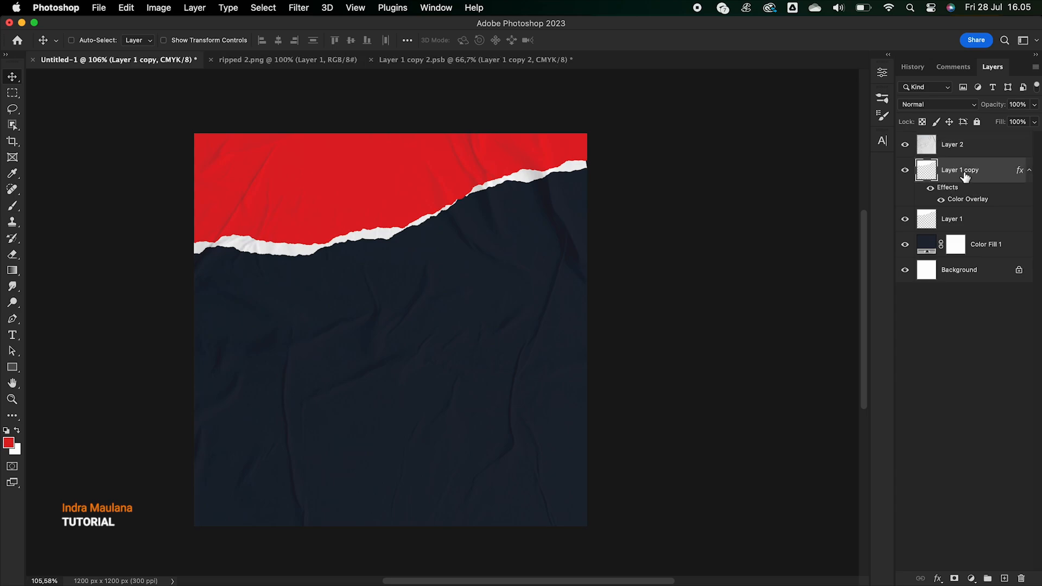
{"action": "left_click", "coordinate": [954, 222], "text": "shift"}
{"action": "left_click_drag", "start_coordinate": [974, 179], "coordinate": [1021, 580]}
{"action": "key", "text": "super+z"}
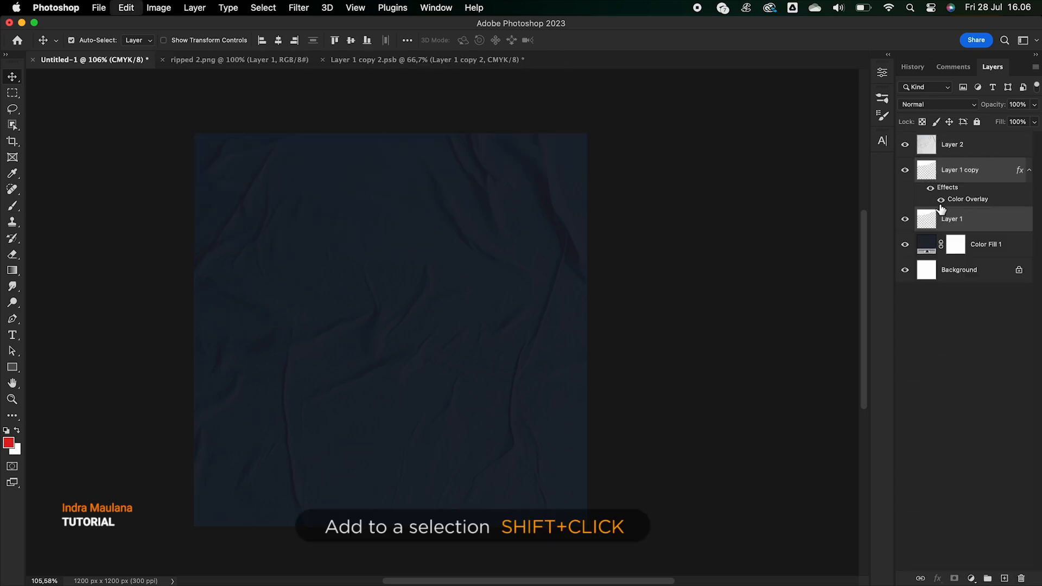
{"action": "left_click_drag", "start_coordinate": [974, 171], "coordinate": [991, 580]}
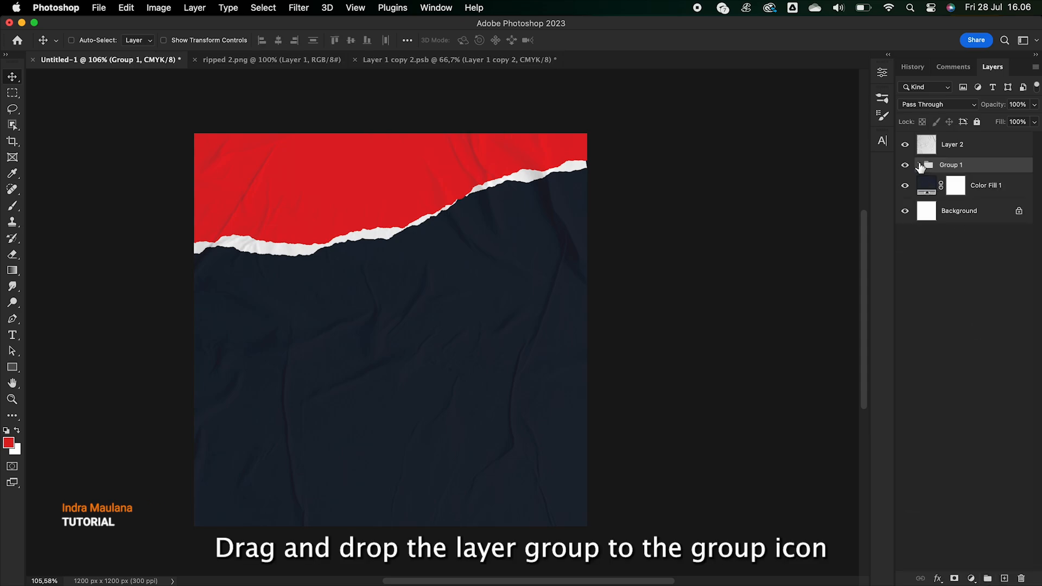
{"action": "left_click", "coordinate": [905, 165]}
{"action": "left_click", "coordinate": [908, 165]}
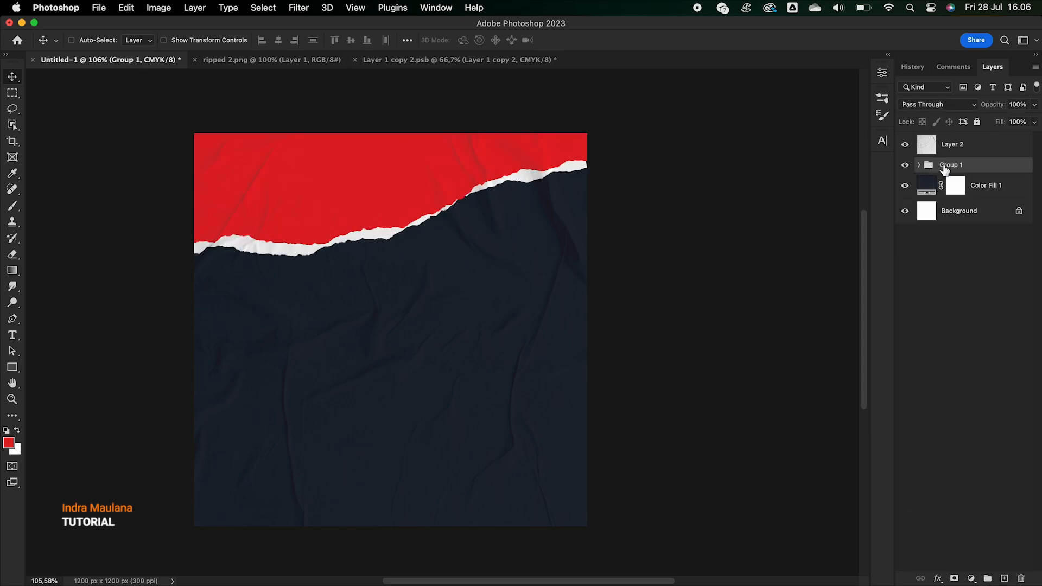
- Rename the torn-paper group as Ripped
{"action": "double_click", "coordinate": [948, 165]}
{"action": "type", "text": "Ripped"}
{"action": "key", "text": "Return"}
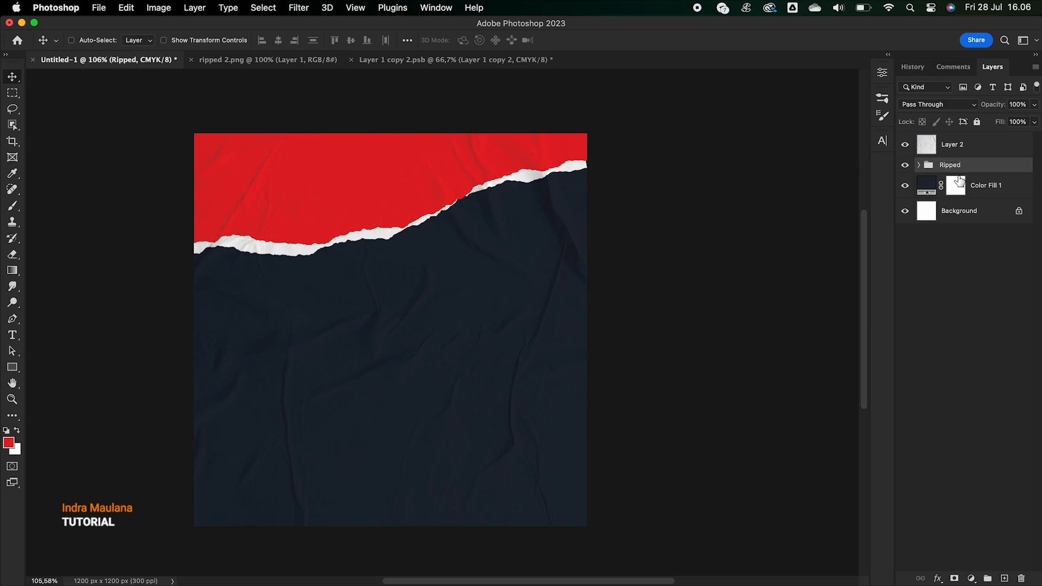
- Place a duplicate of the Ripped group, rotated about 174°, in the lower-right corner of the canvas with its torn edge facing up
{"action": "left_click_drag", "start_coordinate": [950, 166], "coordinate": [1005, 578]}
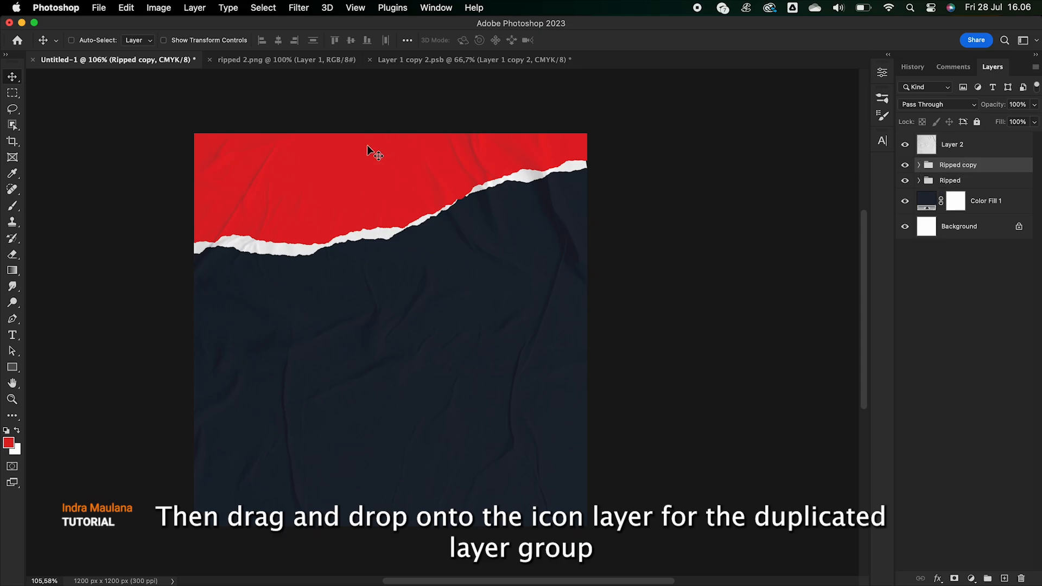
{"action": "left_click_drag", "start_coordinate": [374, 154], "coordinate": [370, 392]}
{"action": "key", "text": "super+t"}
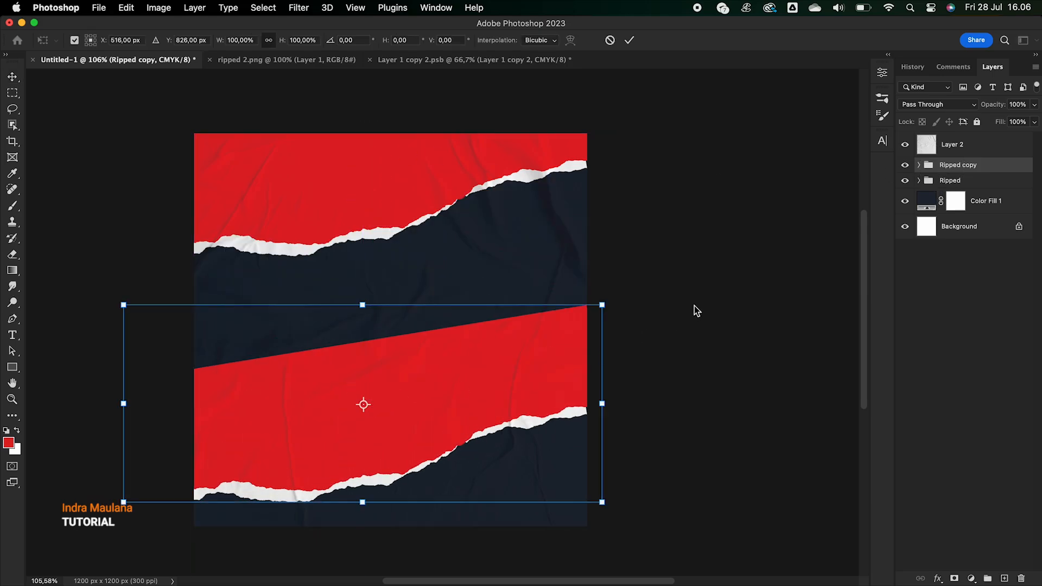
{"action": "left_click_drag", "start_coordinate": [631, 294], "coordinate": [292, 448]}
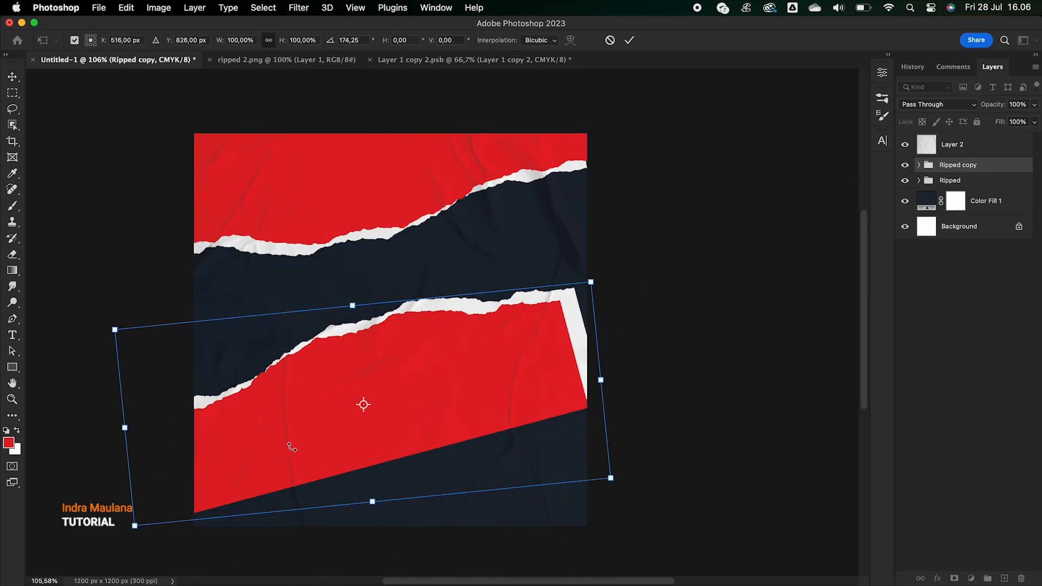
{"action": "left_click_drag", "start_coordinate": [422, 405], "coordinate": [576, 563]}
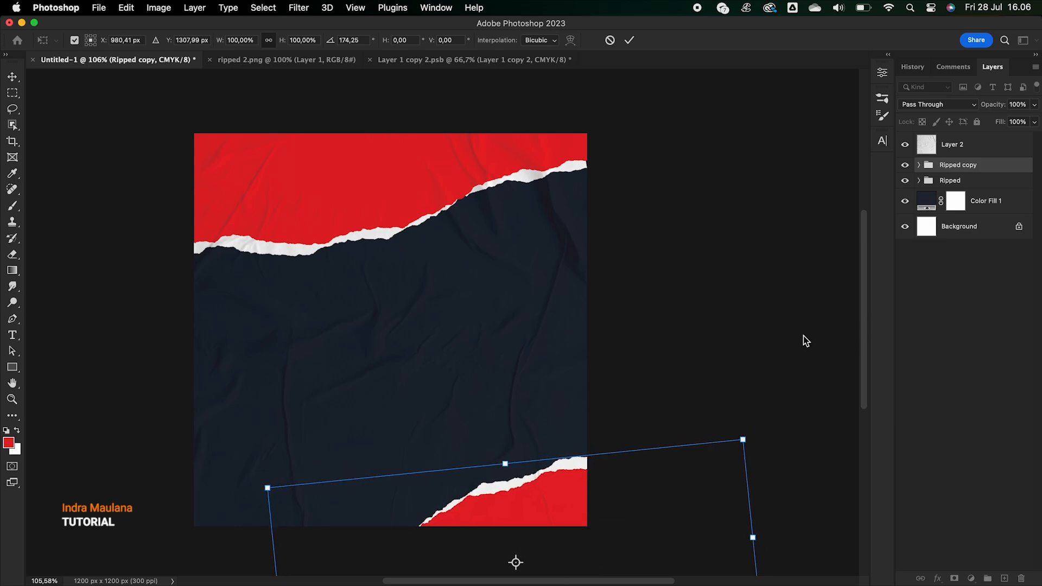
{"action": "key", "text": "Return"}
- Shift the original Ripped group slightly up and to the right
{"action": "left_click", "coordinate": [940, 180]}
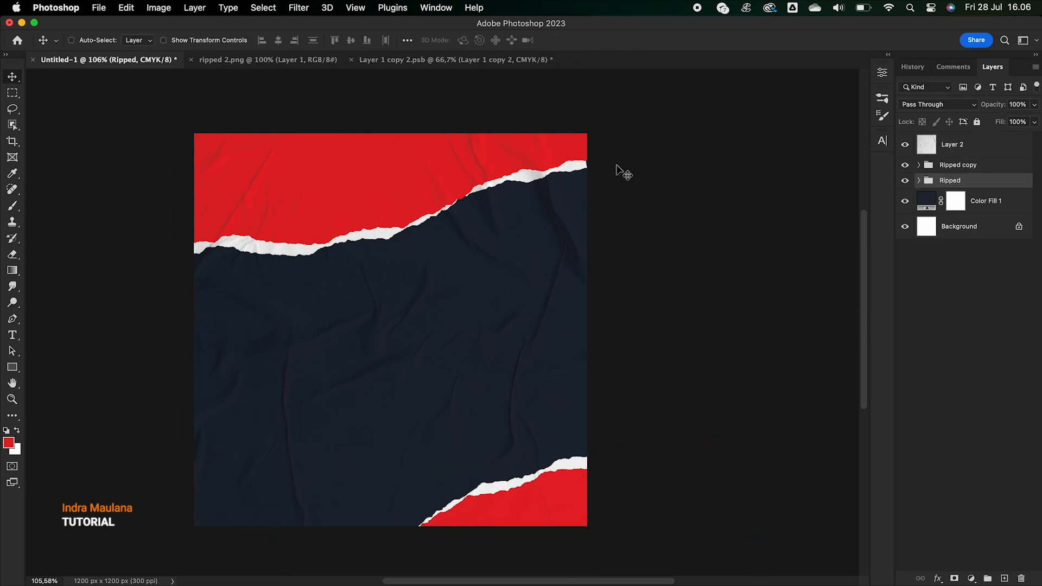
{"action": "left_click_drag", "start_coordinate": [477, 167], "coordinate": [491, 156]}
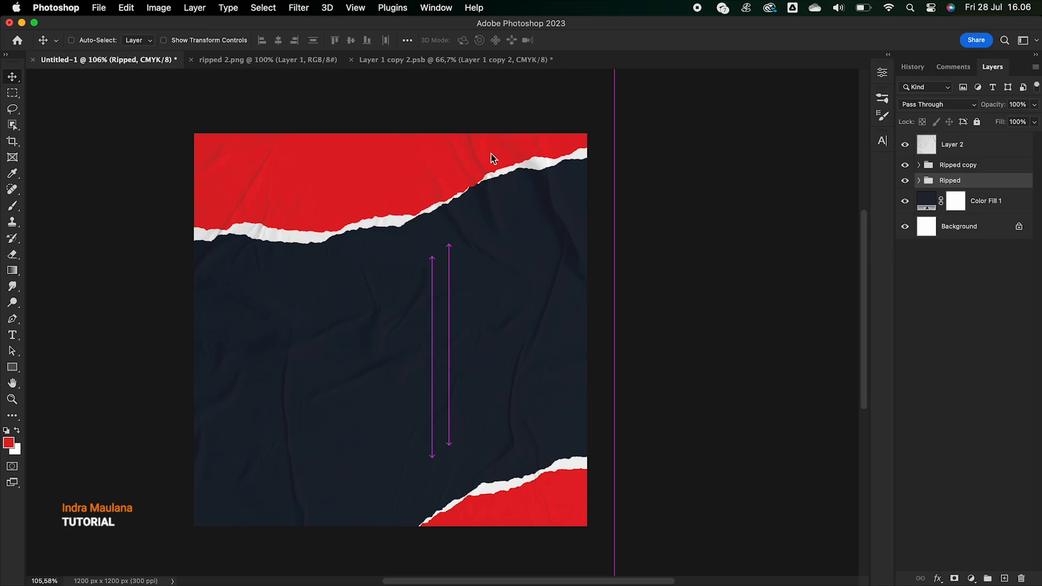
{"action": "right_click", "coordinate": [419, 226]}
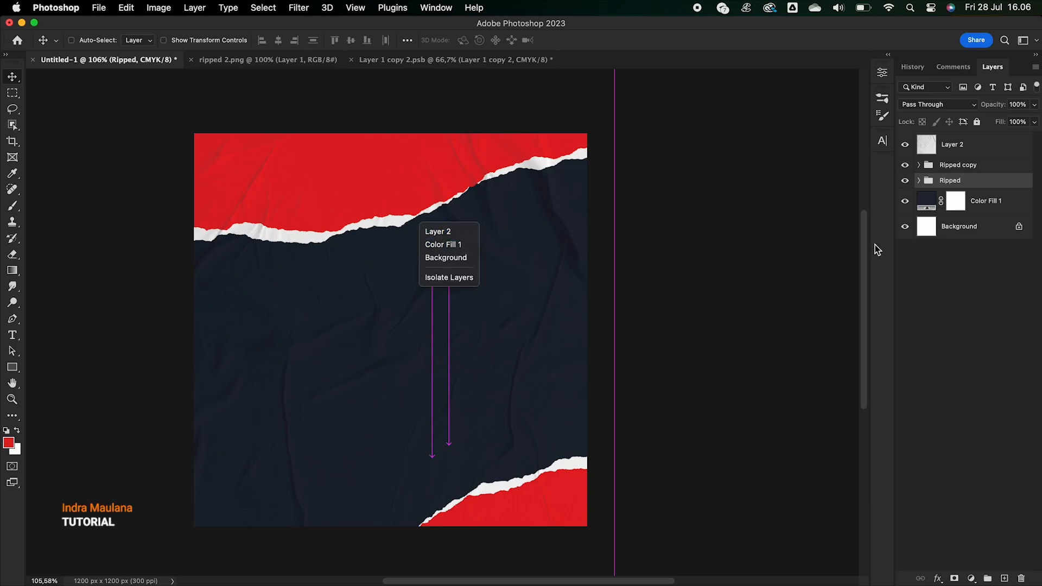
{"action": "left_click", "coordinate": [1002, 210]}
- Copy the black-and-white aerial high-rise photo from the bookmarked Pexels page in Chrome and paste it into the Photoshop poster directly above Color Fill 1
{"action": "left_click", "coordinate": [988, 209]}
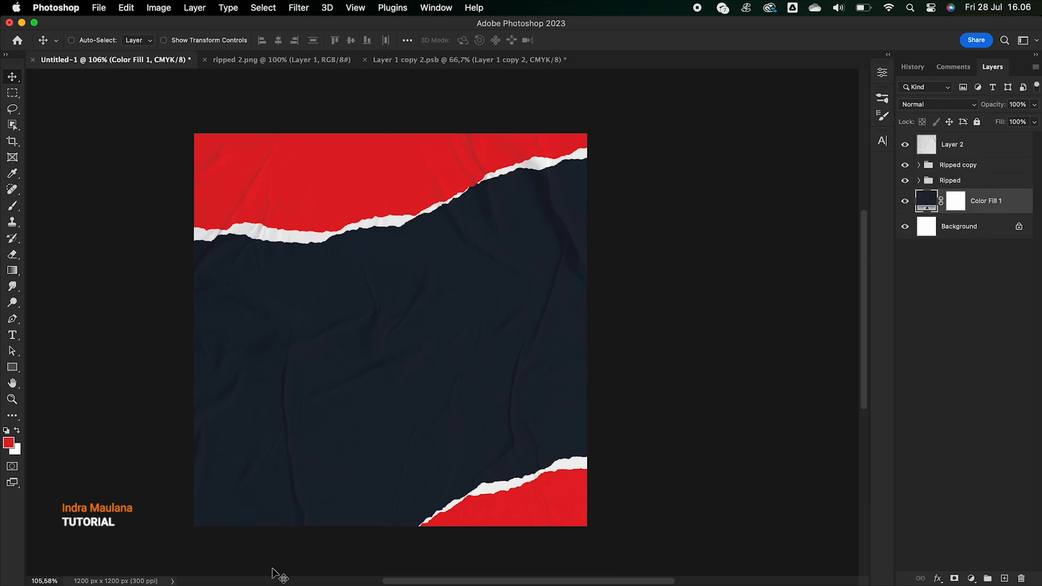
{"action": "key", "text": "super+Tab"}
{"action": "left_click", "coordinate": [359, 31]}
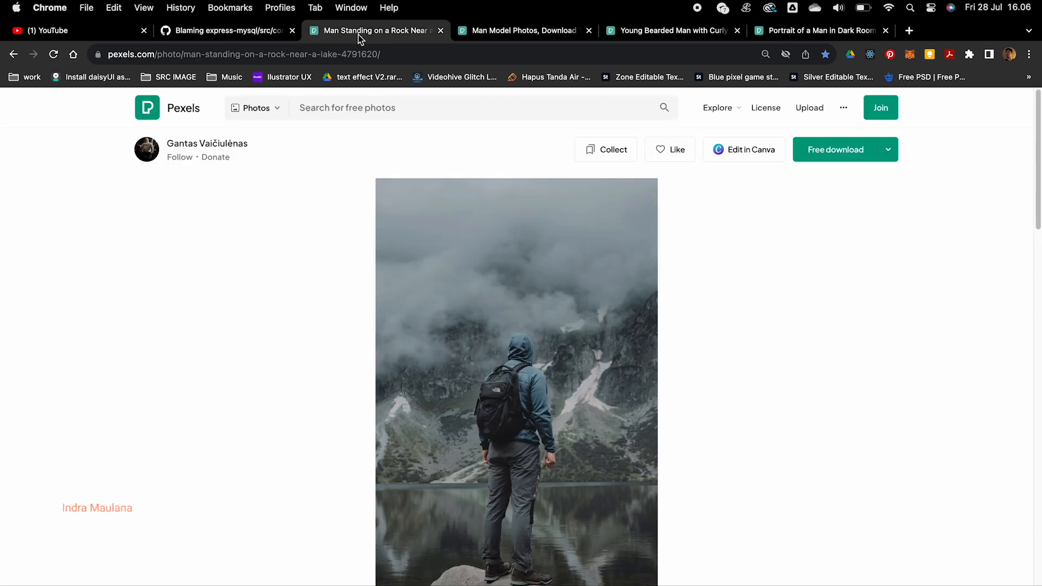
{"action": "left_click", "coordinate": [167, 77]}
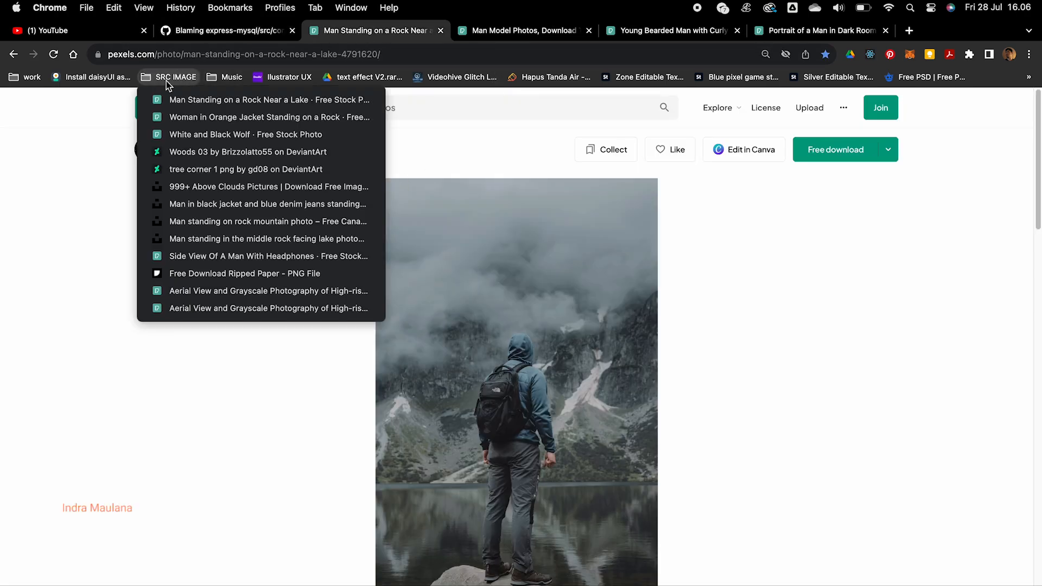
{"action": "left_click", "coordinate": [174, 308]}
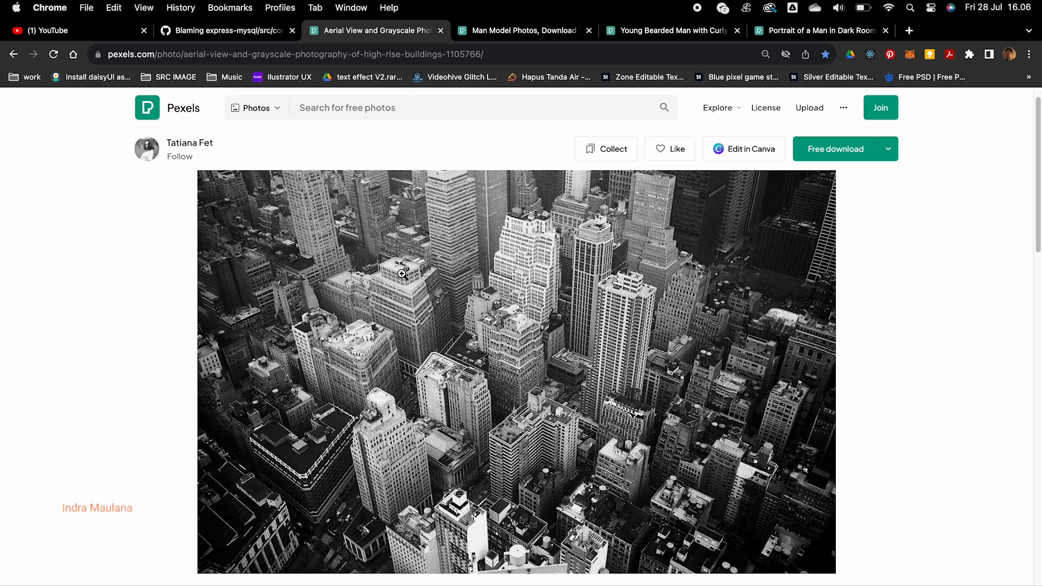
{"action": "right_click", "coordinate": [402, 274]}
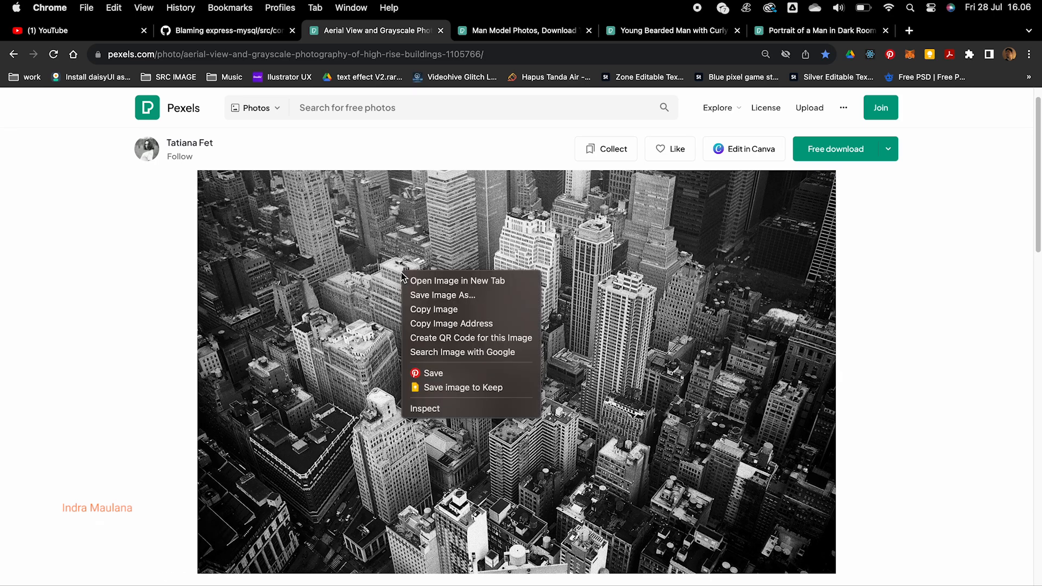
{"action": "left_click", "coordinate": [442, 310]}
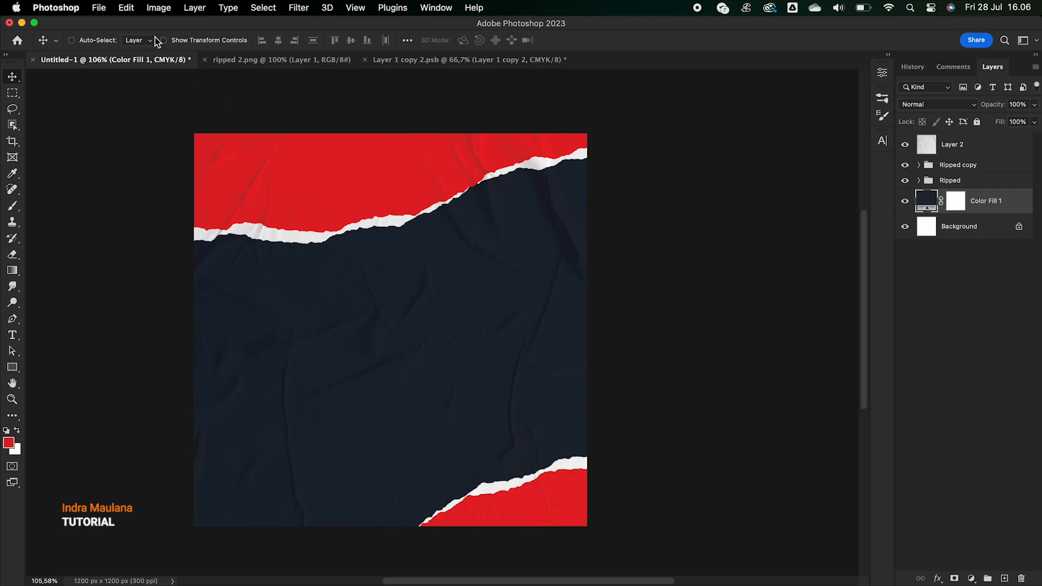
{"action": "left_click", "coordinate": [126, 7]}
{"action": "left_click", "coordinate": [142, 121]}
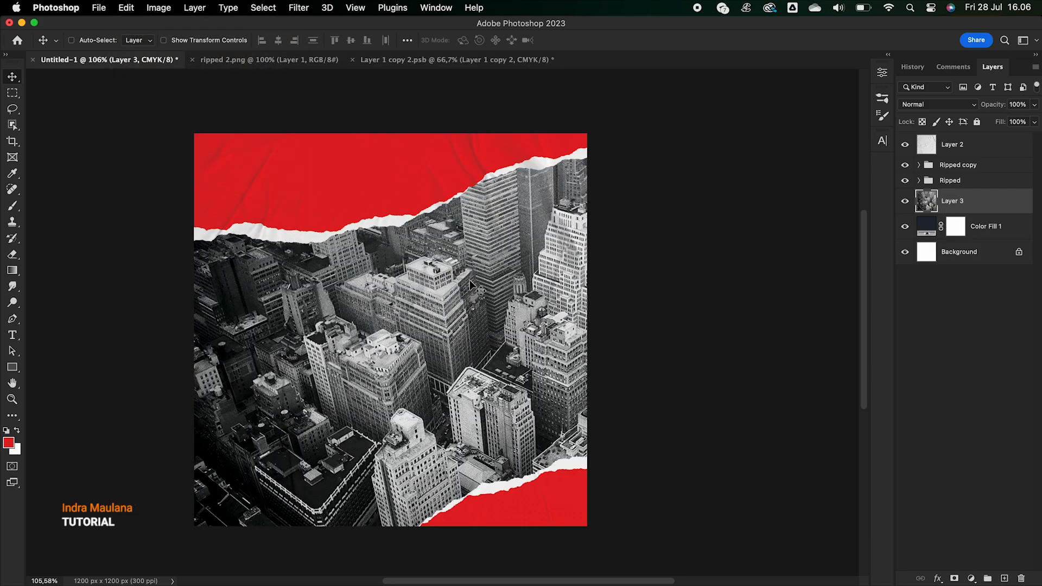
- Scale the city photo to about 55% and position it beneath the upper torn paper, toward the right of the canvas
{"action": "key", "text": "cmd+t"}
{"action": "scroll", "coordinate": [679, 344], "scroll_direction": "down", "scroll_amount": 3}
{"action": "scroll", "coordinate": [679, 344], "scroll_direction": "right", "scroll_amount": 5}
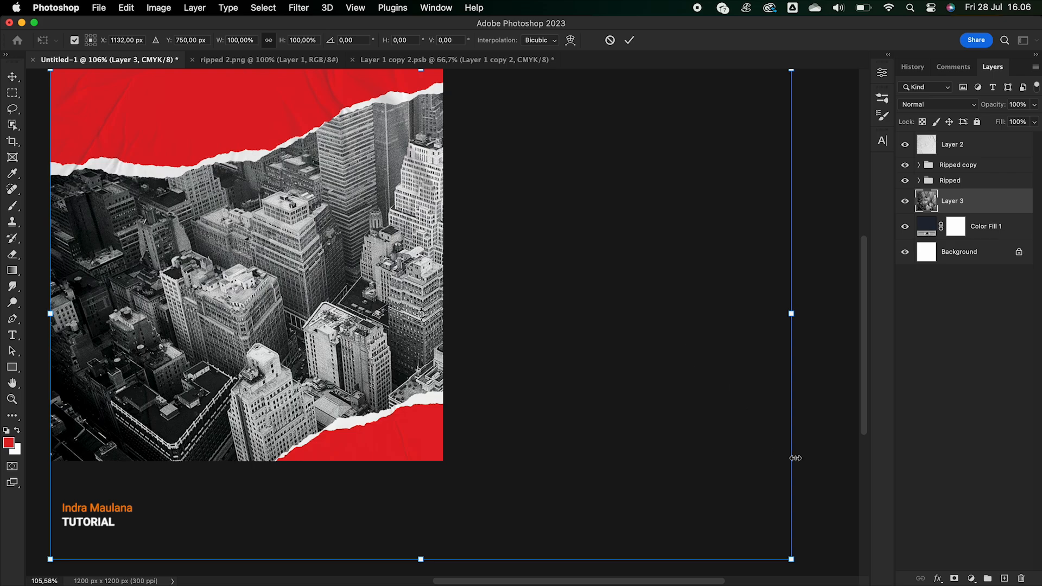
{"action": "left_click_drag", "start_coordinate": [791, 555], "coordinate": [474, 302]}
{"action": "scroll", "coordinate": [357, 227], "scroll_direction": "up", "scroll_amount": 3}
{"action": "scroll", "coordinate": [356, 227], "scroll_direction": "left", "scroll_amount": 5}
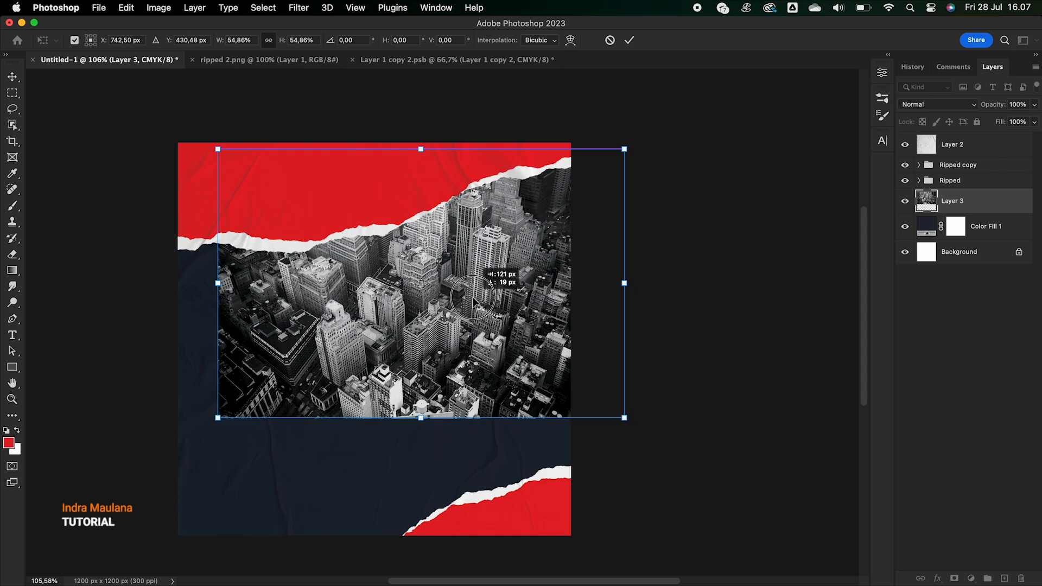
{"action": "key", "text": "Return"}
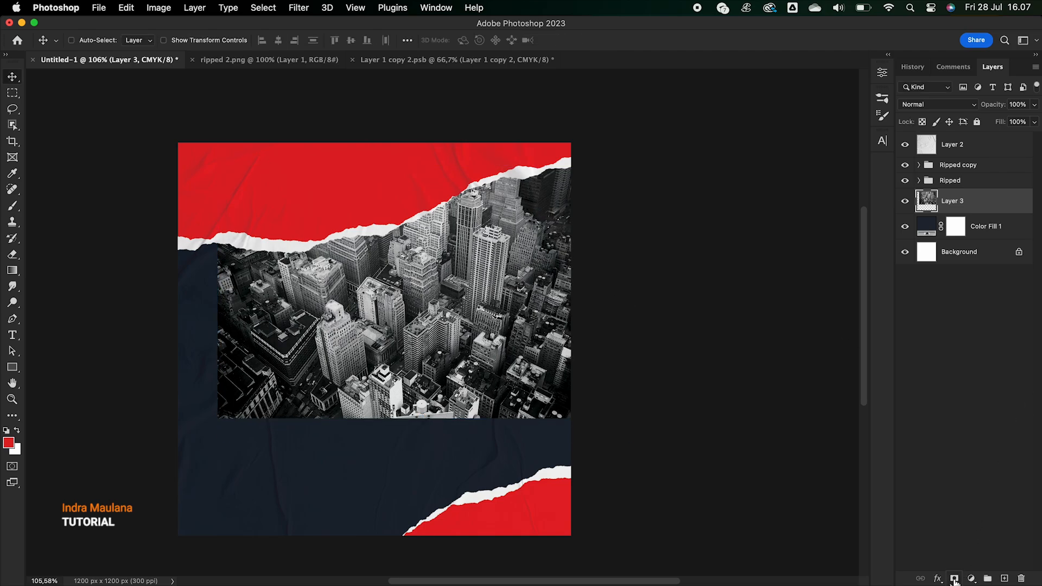
- Add a layer mask to the city photo and fade its edges with a reversed radial foreground-to-transparent gradient centred on the buildings
{"action": "left_click", "coordinate": [955, 579]}
{"action": "left_click", "coordinate": [11, 273]}
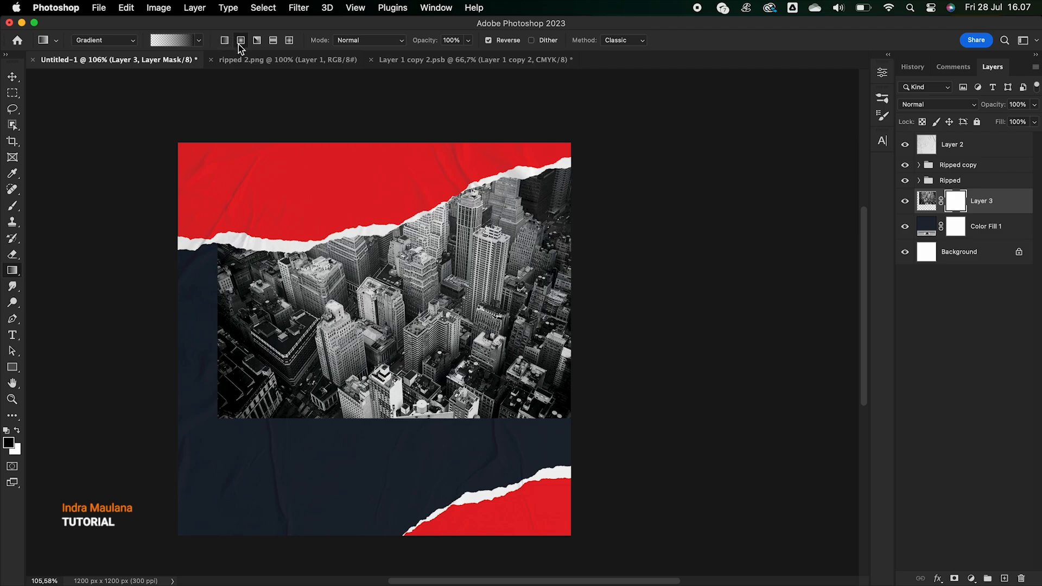
{"action": "left_click", "coordinate": [178, 40]}
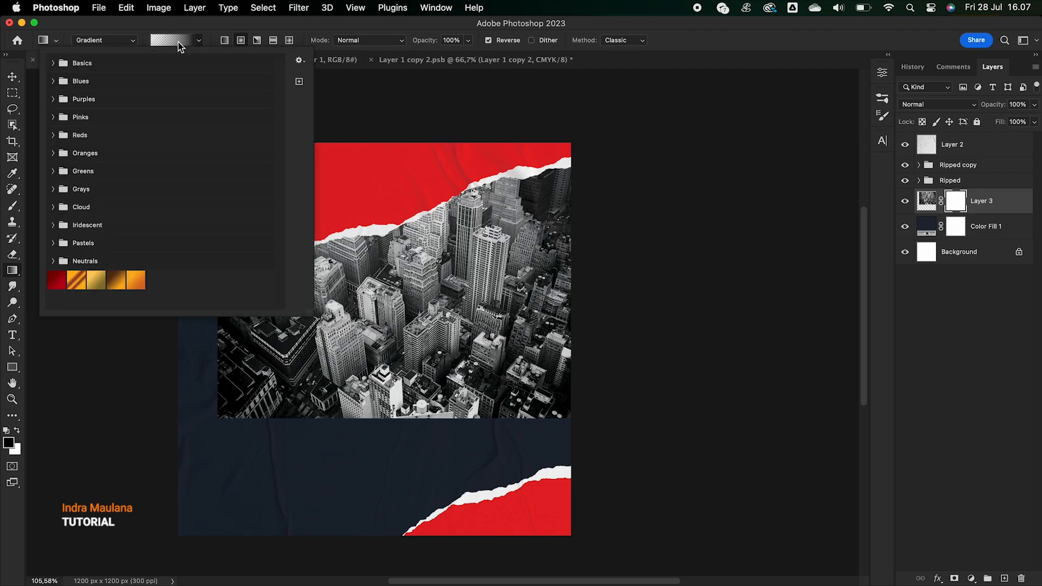
{"action": "left_click", "coordinate": [53, 63]}
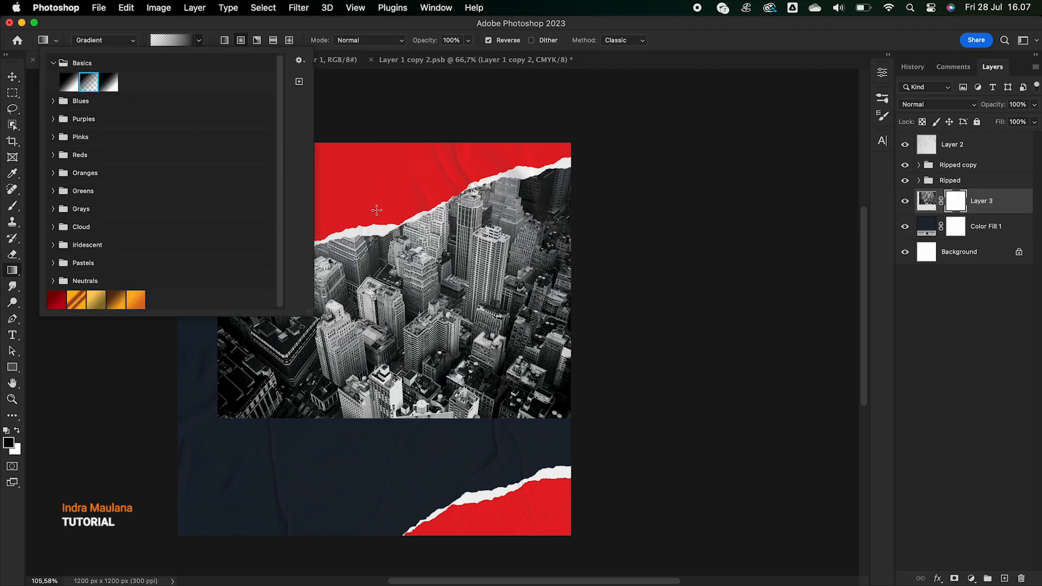
{"action": "left_click", "coordinate": [377, 210]}
{"action": "left_click_drag", "start_coordinate": [416, 275], "coordinate": [548, 227]}
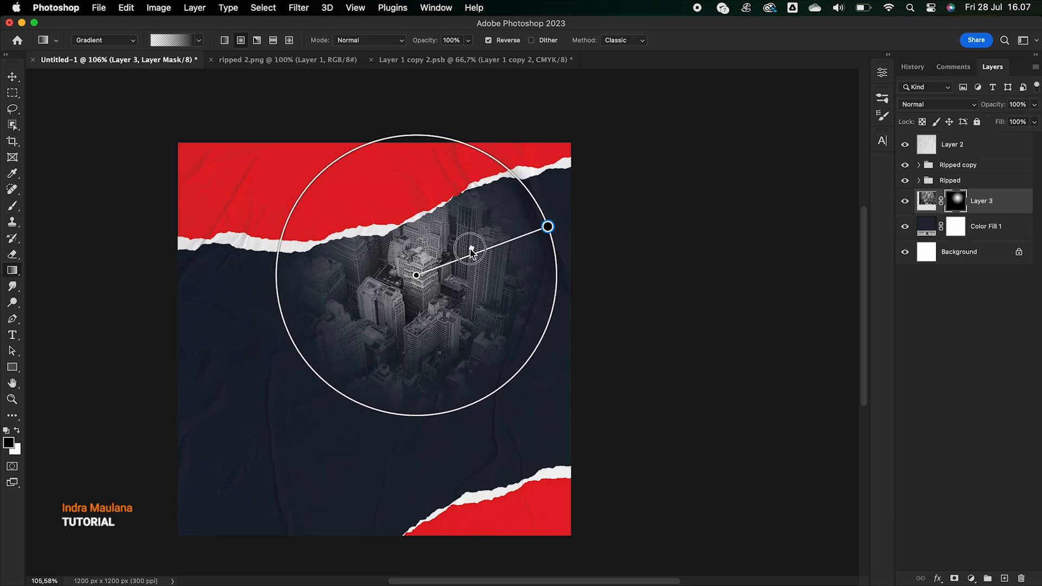
- Move the city photo on Layer 3 slightly to the right and up beneath the upper torn paper
{"action": "left_click", "coordinate": [13, 78]}
{"action": "left_click", "coordinate": [924, 202]}
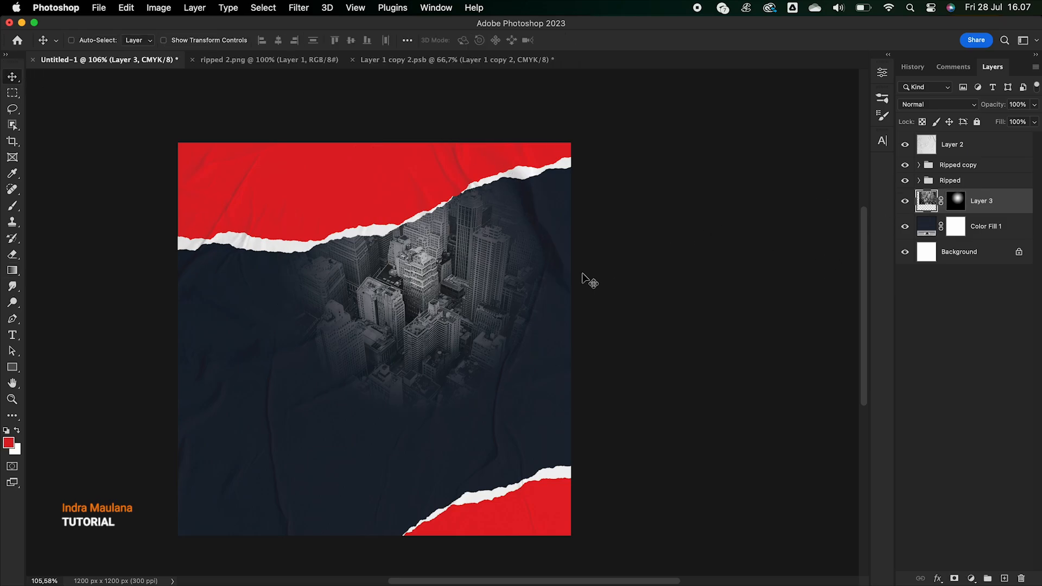
{"action": "left_click_drag", "start_coordinate": [477, 293], "coordinate": [490, 287]}
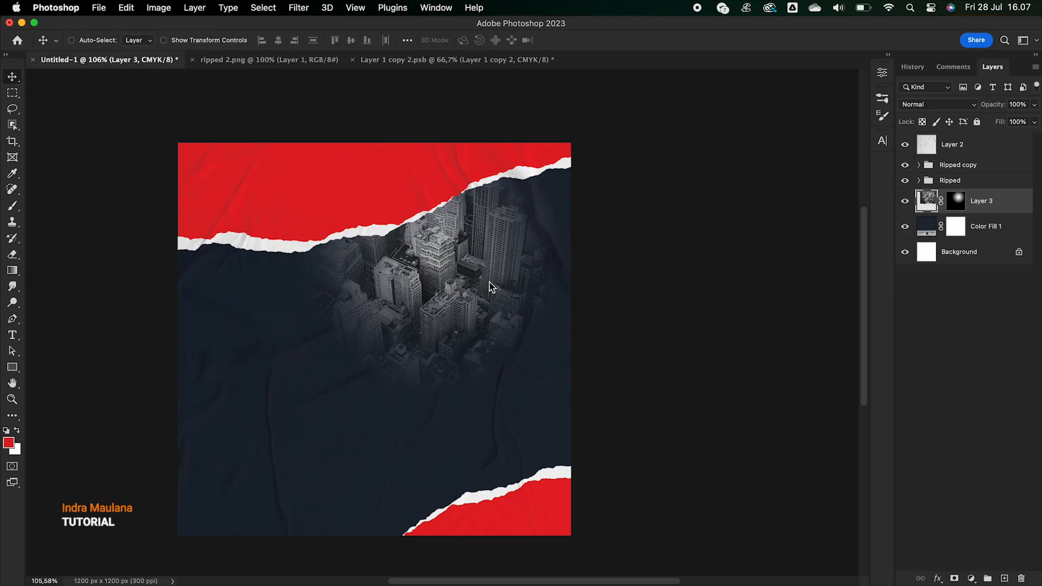
- Recolour the Color Fill 1 background to a slightly lighter navy, #2f3644
{"action": "double_click", "coordinate": [926, 226]}
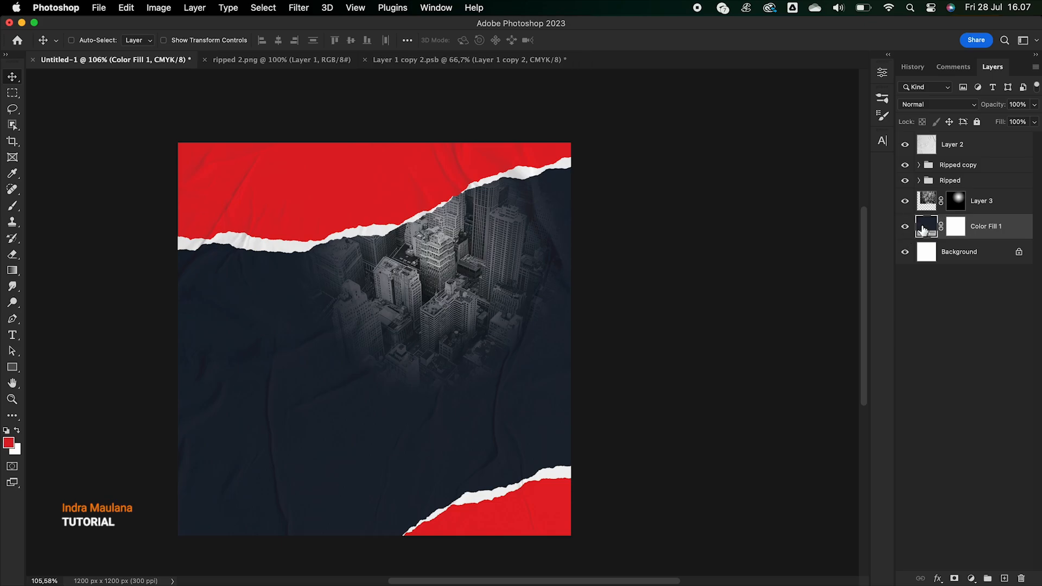
{"action": "mouse_move", "coordinate": [754, 228]}
{"action": "left_mouse_down"}
{"action": "mouse_move", "coordinate": [751, 203]}
{"action": "mouse_move", "coordinate": [735, 190]}
{"action": "mouse_move", "coordinate": [748, 188]}
{"action": "left_mouse_up"}
{"action": "left_click", "coordinate": [987, 66]}
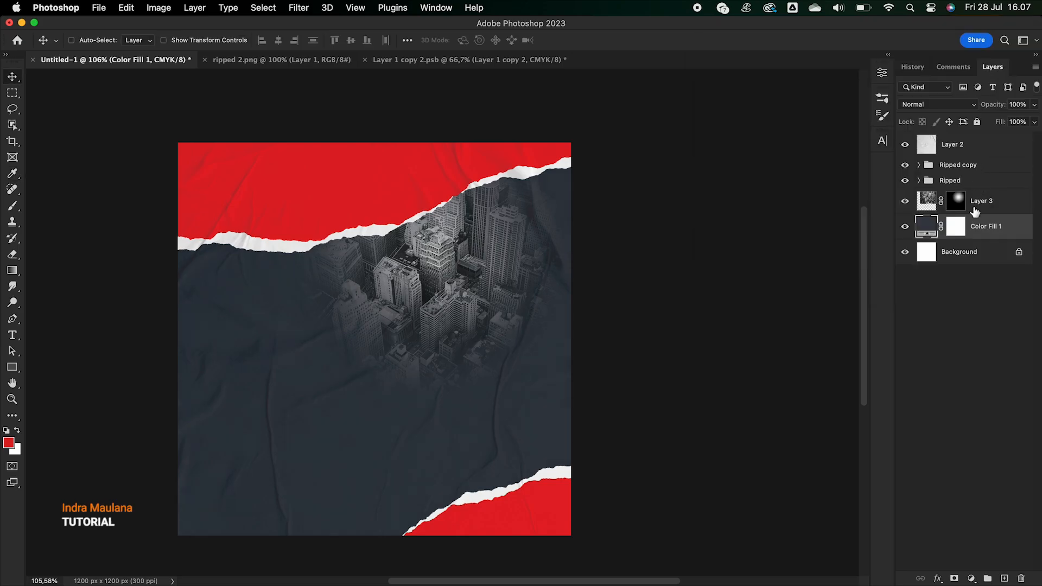
{"action": "double_click", "coordinate": [925, 227]}
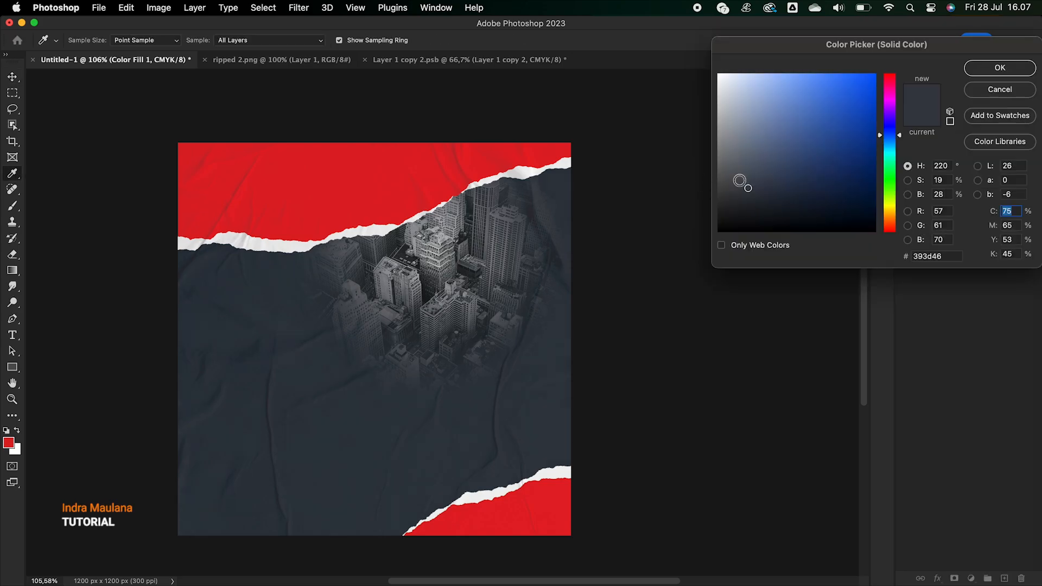
{"action": "left_click_drag", "start_coordinate": [752, 187], "coordinate": [769, 190]}
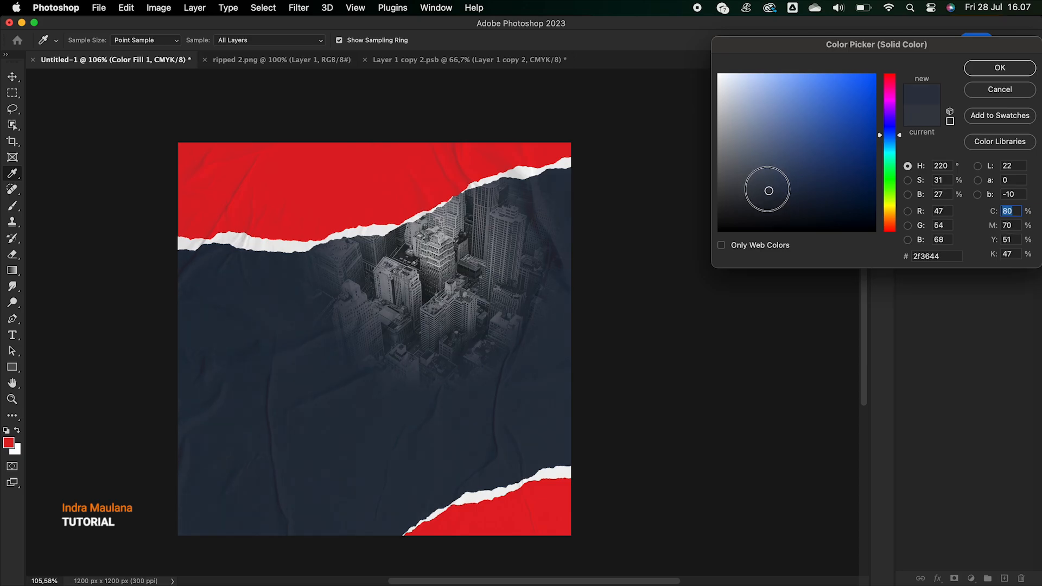
{"action": "left_click", "coordinate": [997, 68]}
- Enlarge the masked city photo slightly toward the lower right of the poster, keeping its proportions
{"action": "left_click", "coordinate": [993, 199]}
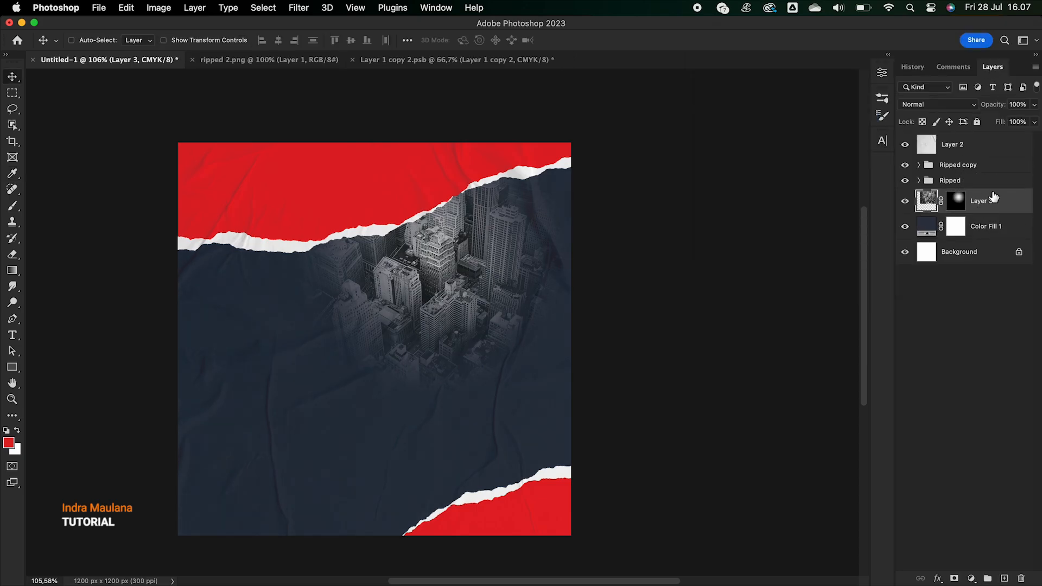
{"action": "key", "text": "super+t"}
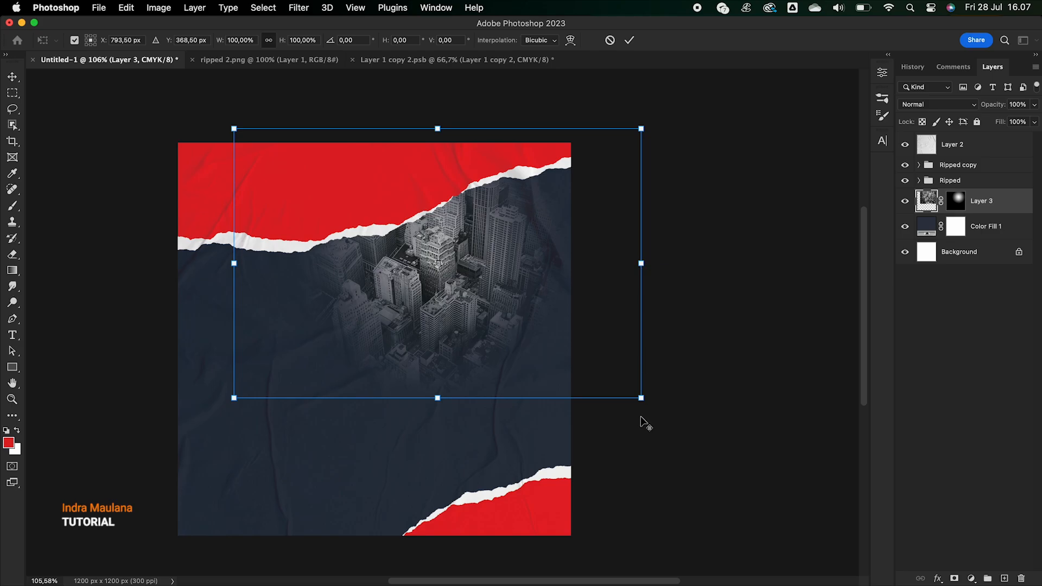
{"action": "left_click_drag", "start_coordinate": [641, 399], "coordinate": [692, 431]}
{"action": "key", "text": "Return"}
{"action": "scroll", "coordinate": [306, 339], "scroll_direction": "left", "scroll_amount": 1}
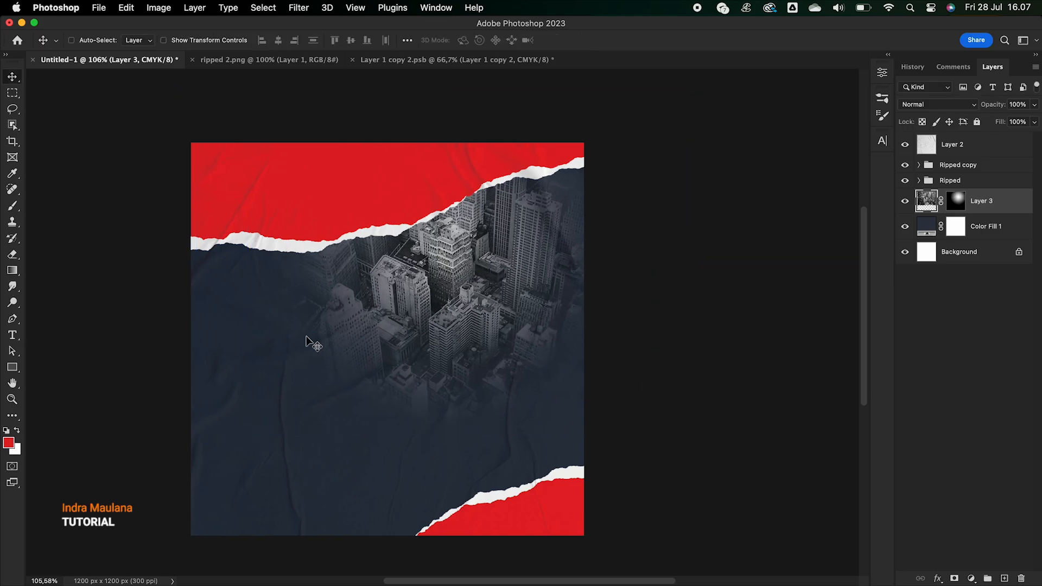
{"action": "scroll", "coordinate": [405, 370], "scroll_direction": "down", "scroll_amount": 2}
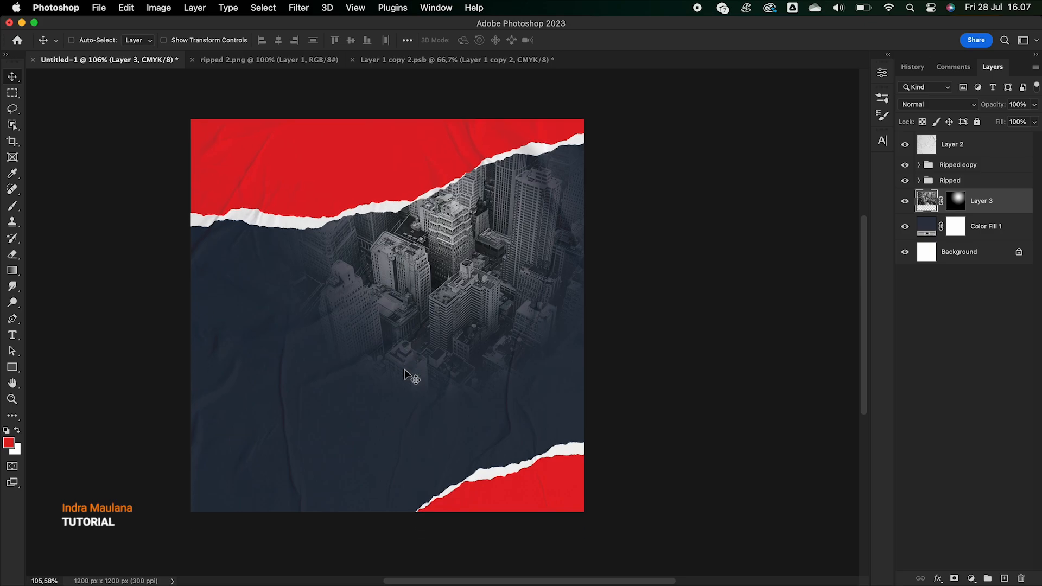
{"action": "scroll", "coordinate": [404, 370], "scroll_direction": "up", "scroll_amount": 1}
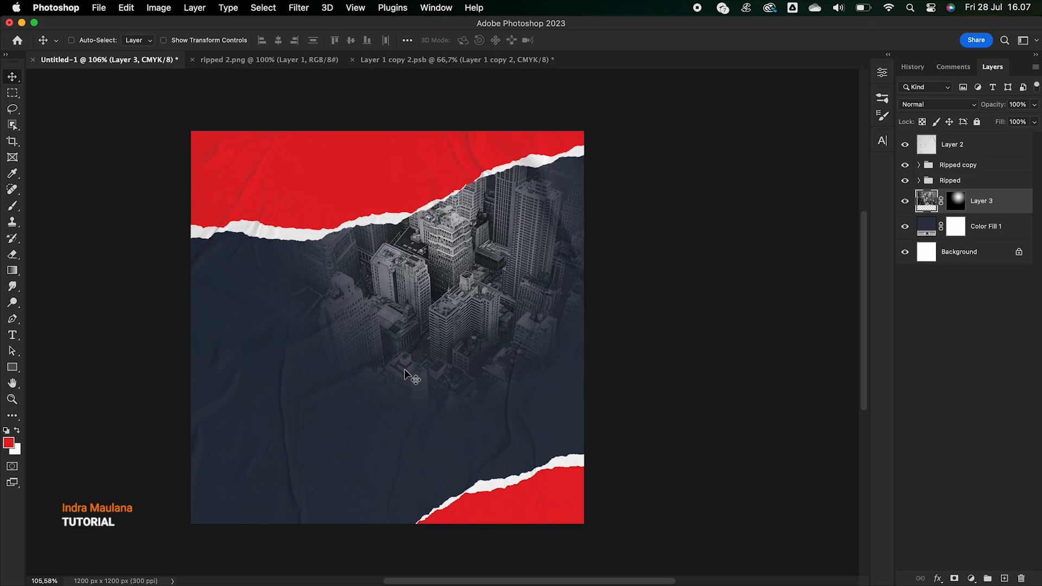
- Create a new layer group directly above Ripped copy and name it Model Image
{"action": "left_click", "coordinate": [957, 166]}
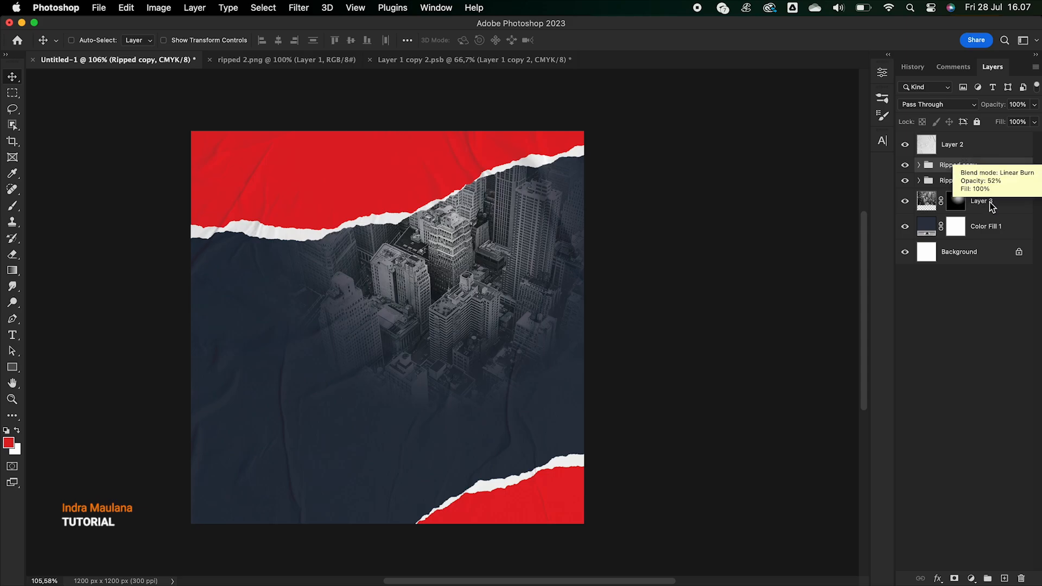
{"action": "left_click", "coordinate": [988, 579]}
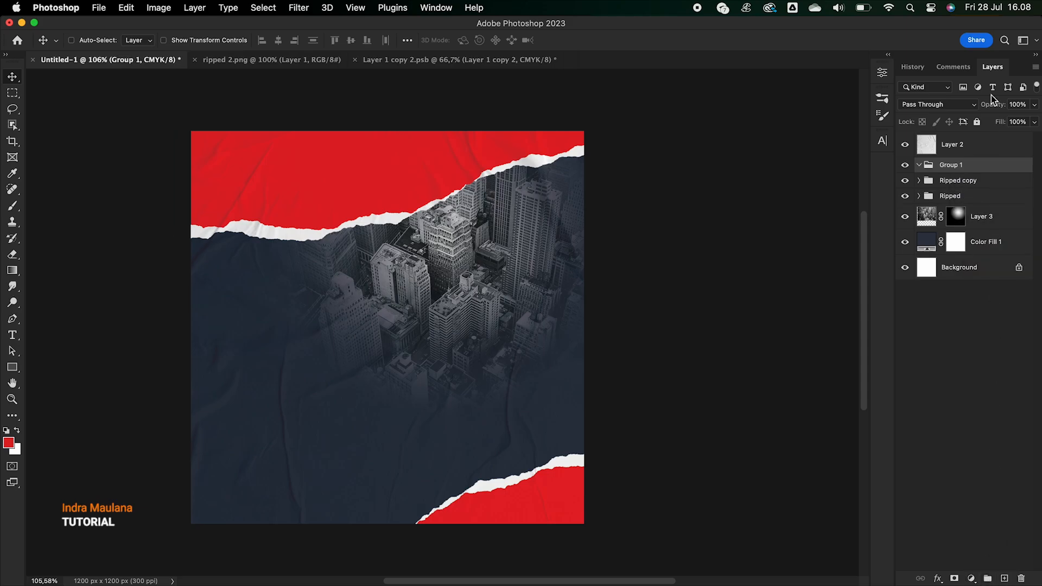
{"action": "double_click", "coordinate": [948, 169]}
{"action": "type", "text": "Model Image"}
{"action": "key", "text": "Return"}
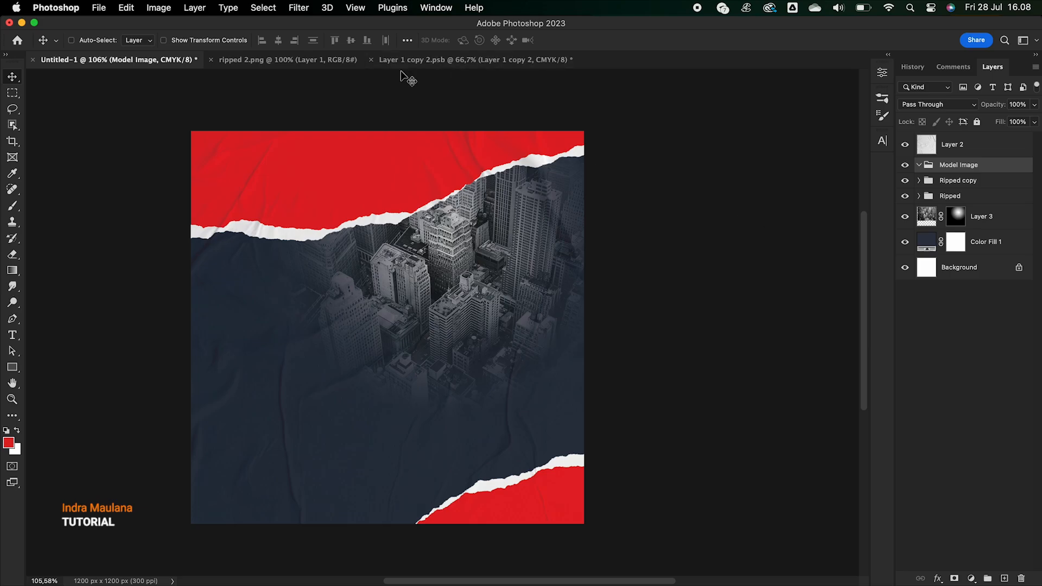
- Place the Hue_Saturation 1 cut-out of the man in sunglasses as an embedded image in the Untitled-1 poster at 100% size
{"action": "left_click", "coordinate": [265, 60]}
{"action": "left_click", "coordinate": [404, 62]}
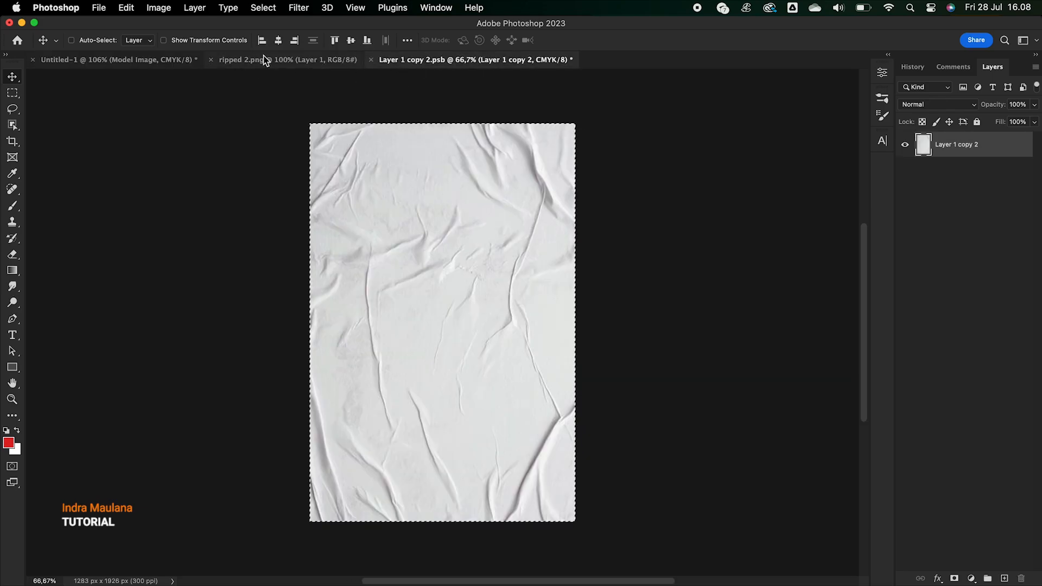
{"action": "left_click", "coordinate": [92, 61]}
{"action": "left_click", "coordinate": [99, 7]}
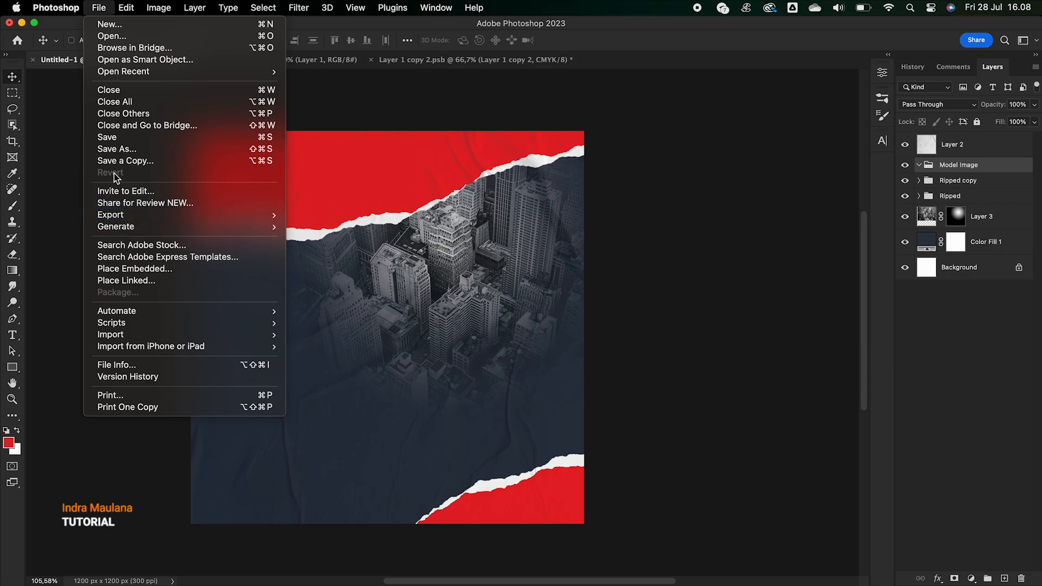
{"action": "left_click", "coordinate": [117, 269]}
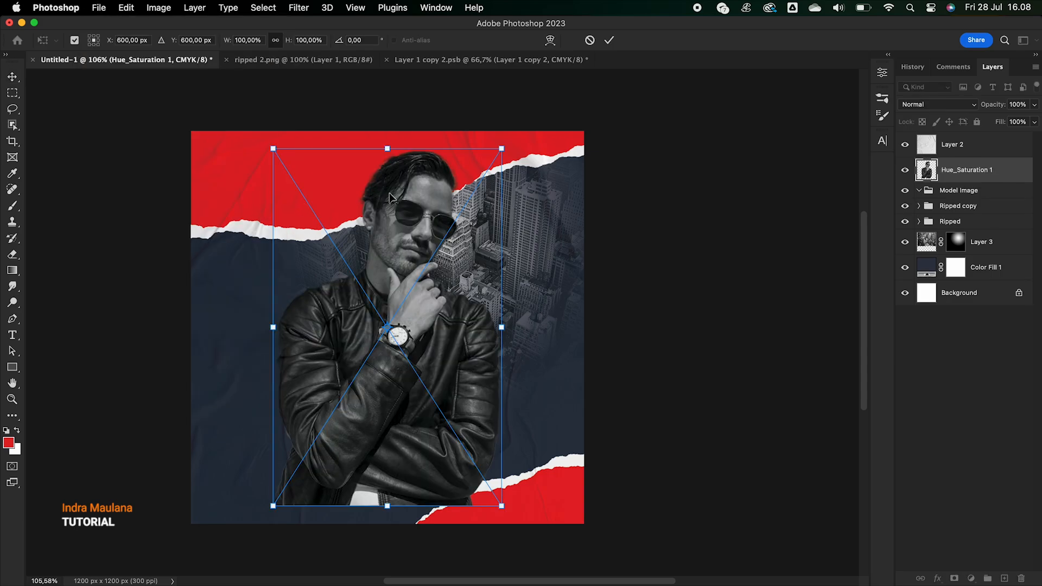
{"action": "left_click", "coordinate": [609, 40]}
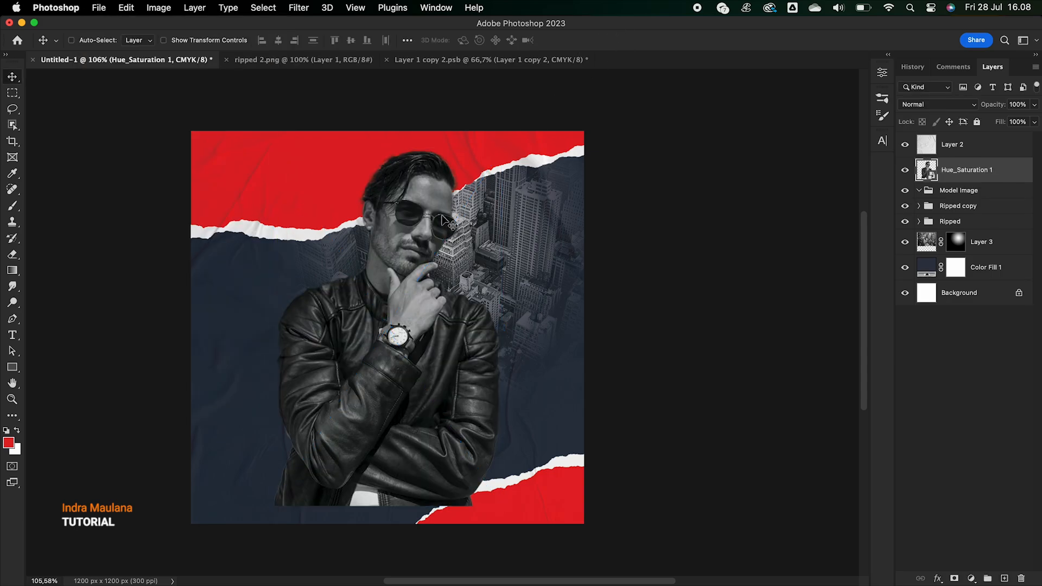
- Move the man to the poster's lower-left area, scale him down slightly, and rest him on the bottom edge
{"action": "left_click_drag", "start_coordinate": [441, 220], "coordinate": [359, 234]}
{"action": "key", "text": "super+t"}
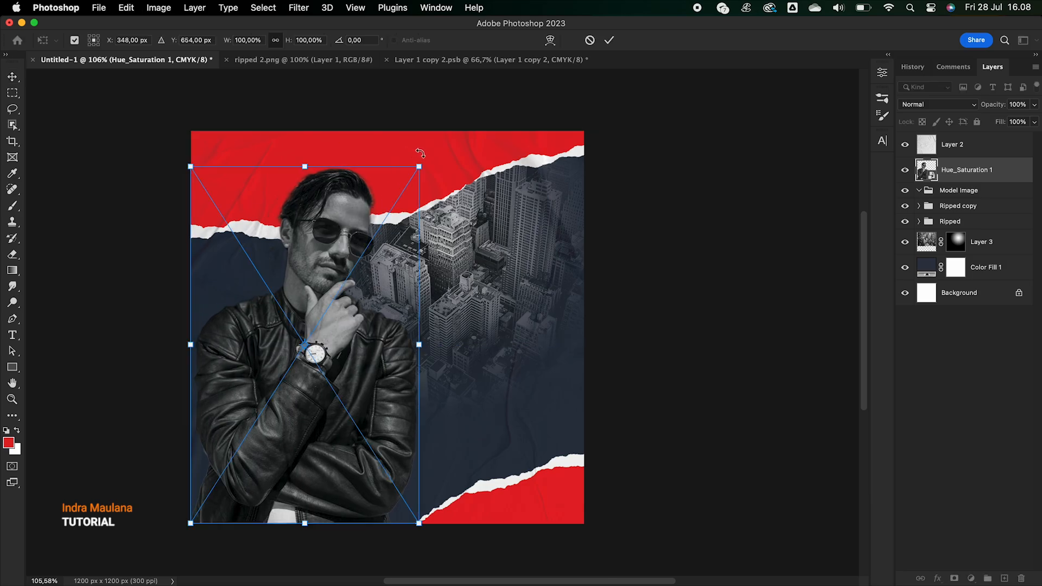
{"action": "left_click_drag", "start_coordinate": [423, 164], "coordinate": [389, 183]}
{"action": "key", "text": "Return"}
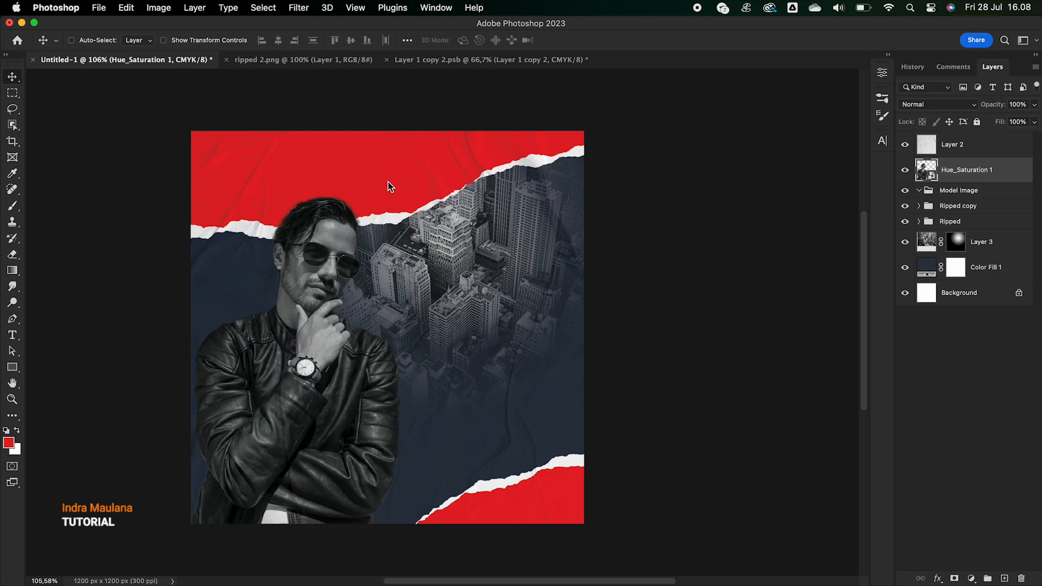
{"action": "key", "text": "super+z"}
{"action": "key", "text": "super+shift+z"}
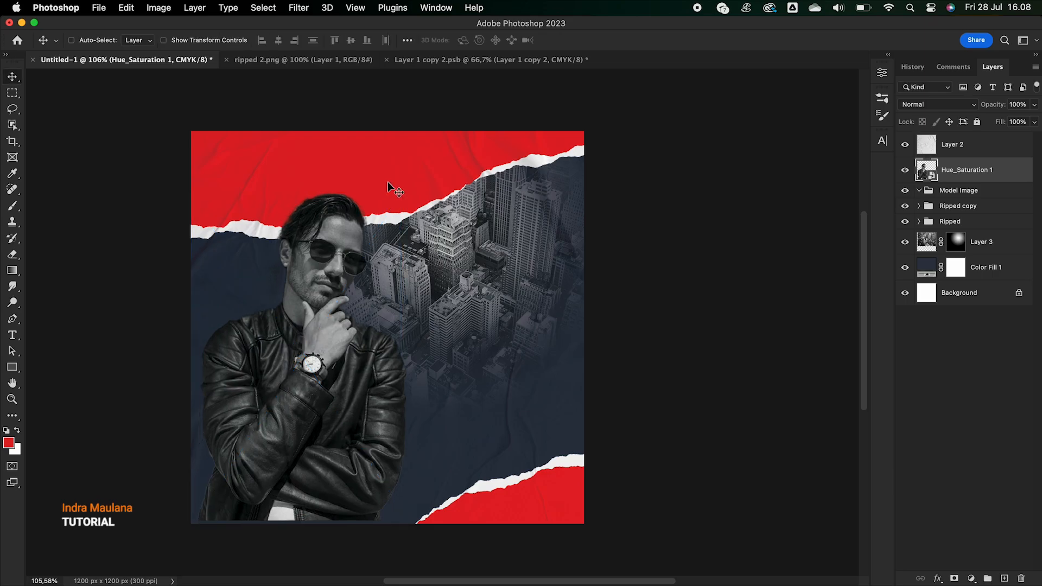
{"action": "key", "text": "super+z"}
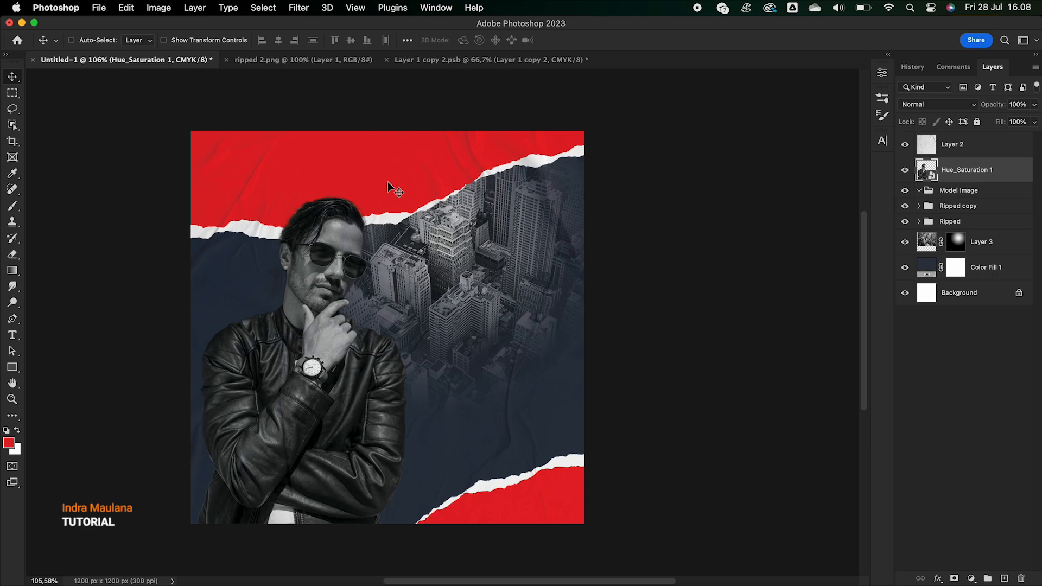
- Create a new layer group above the crumpled texture on Layer 2 and name it Text
{"action": "scroll", "coordinate": [462, 235], "scroll_direction": "up", "scroll_amount": 1}
{"action": "scroll", "coordinate": [462, 236], "scroll_direction": "right", "scroll_amount": 1}
{"action": "left_click", "coordinate": [972, 146]}
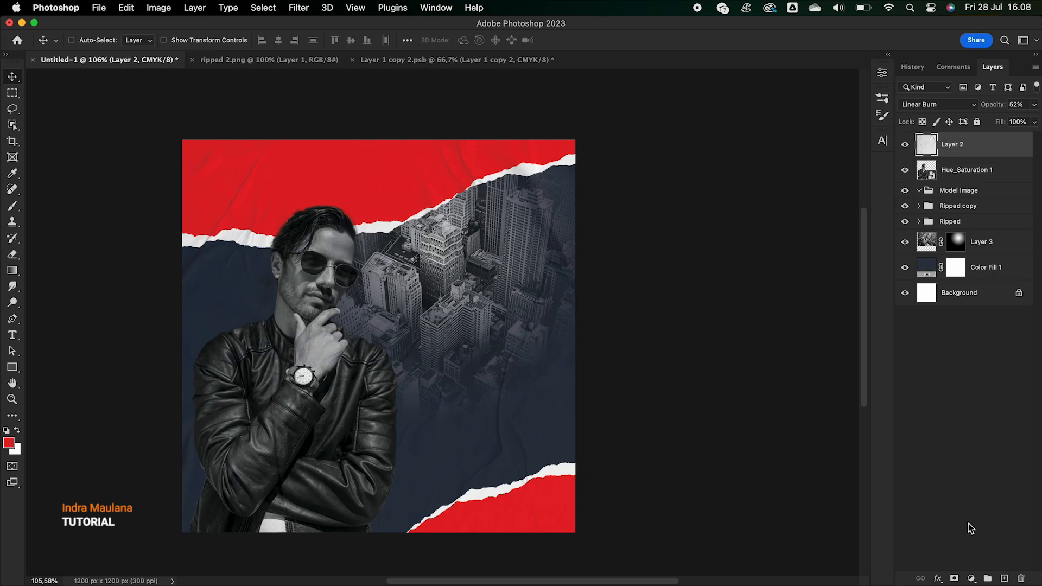
{"action": "left_click", "coordinate": [987, 580]}
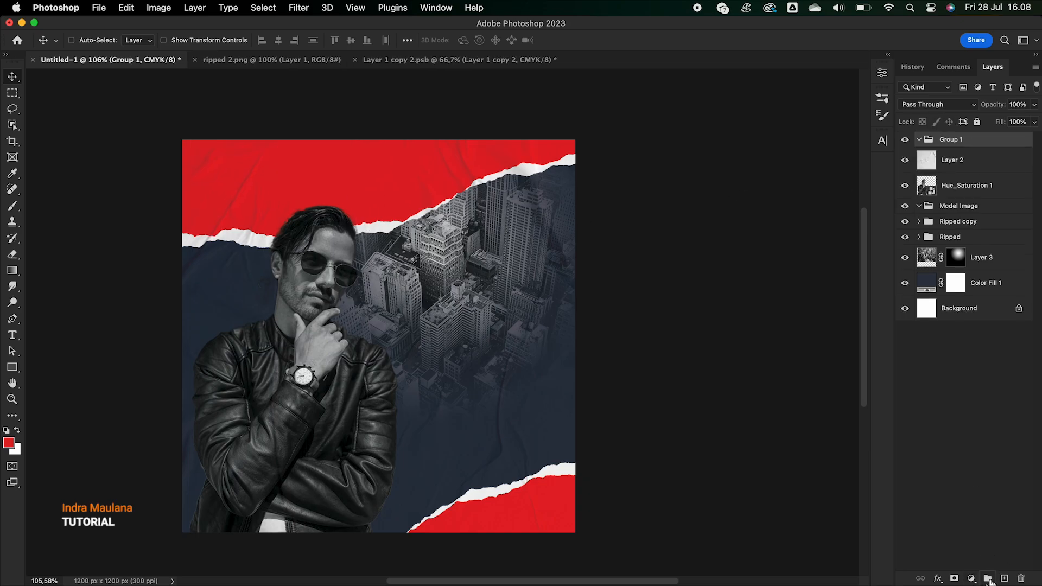
{"action": "double_click", "coordinate": [953, 140]}
{"action": "type", "text": "Text"}
{"action": "key", "text": "Return"}
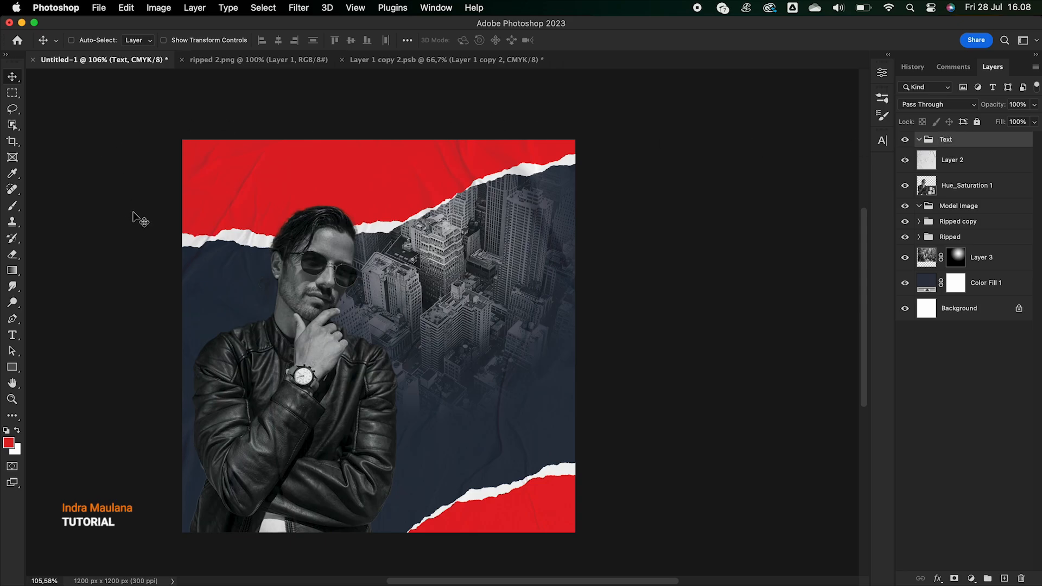
- Add the two-line text NIGHT PARTY over the city buildings in Gotham Ultra Italic, 5 pt, coloured white (#ffffff)
{"action": "left_click", "coordinate": [12, 335]}
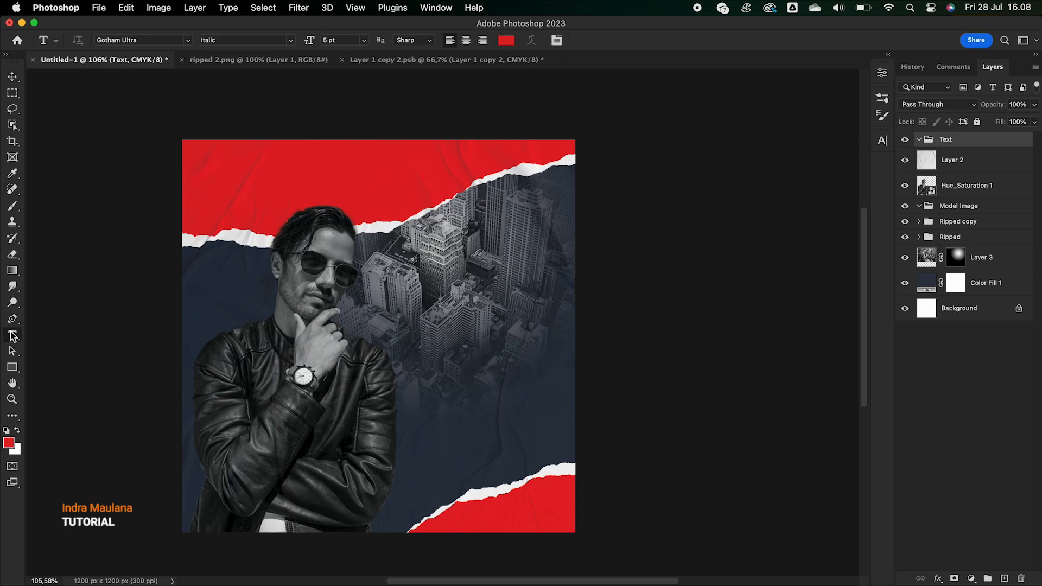
{"action": "left_click", "coordinate": [426, 270]}
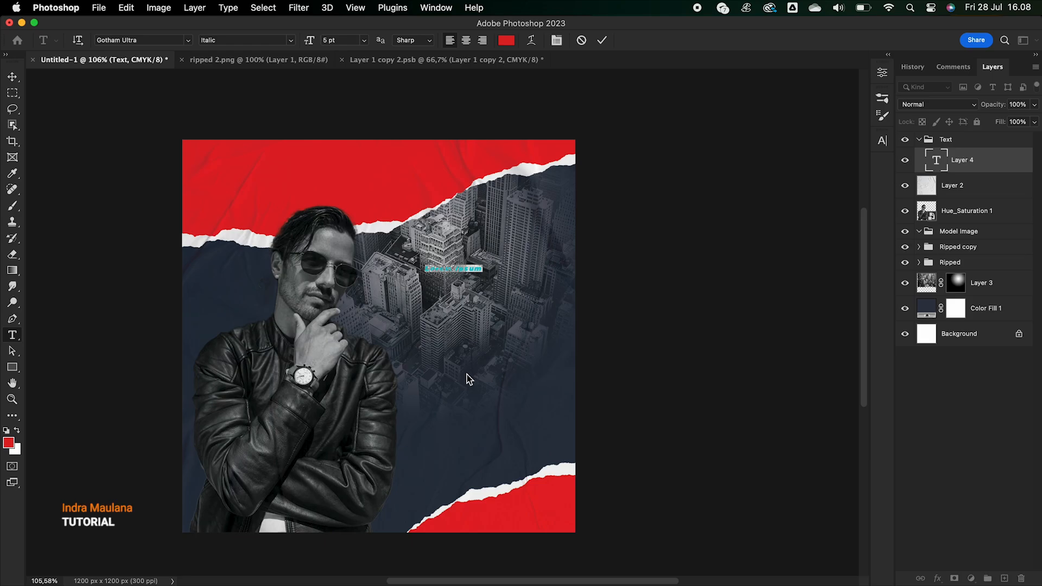
{"action": "type", "text": "MAKE"}
{"action": "key", "text": "Return"}
{"action": "type", "text": "PARTY"}
{"action": "key", "text": "super+a"}
{"action": "left_click", "coordinate": [506, 40]}
{"action": "left_click_drag", "start_coordinate": [738, 144], "coordinate": [705, 54]}
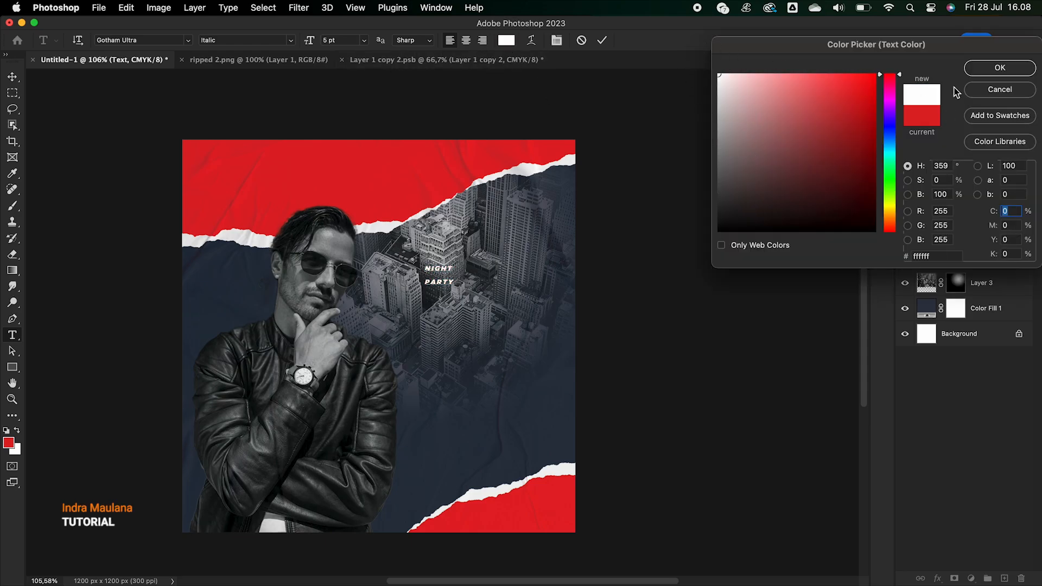
{"action": "left_click", "coordinate": [993, 71]}
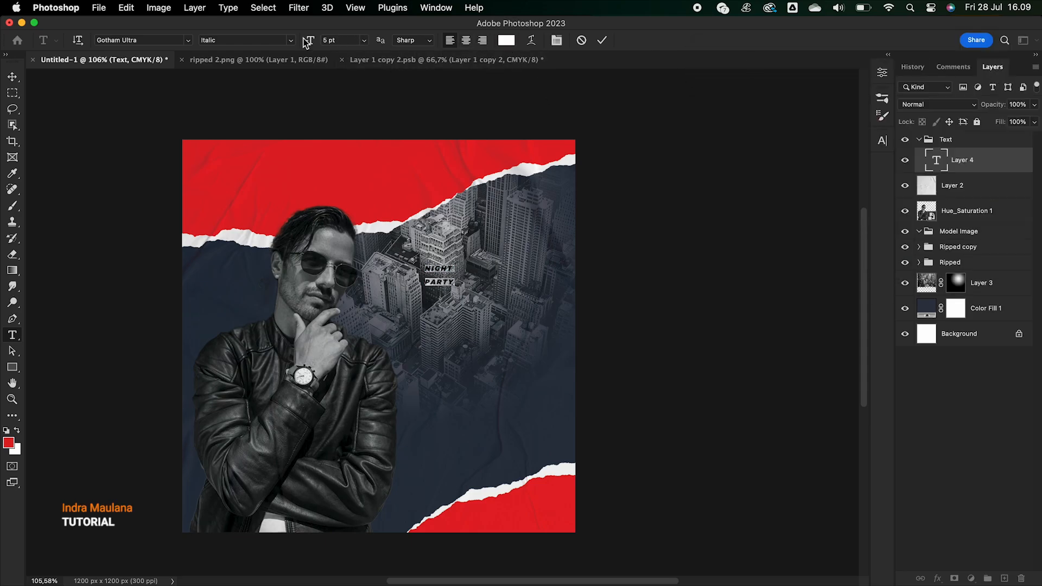
- Tighten the line spacing of the NIGHT PARTY text to 4.8 pt
{"action": "left_click", "coordinate": [416, 40]}
{"action": "left_click", "coordinate": [415, 40]}
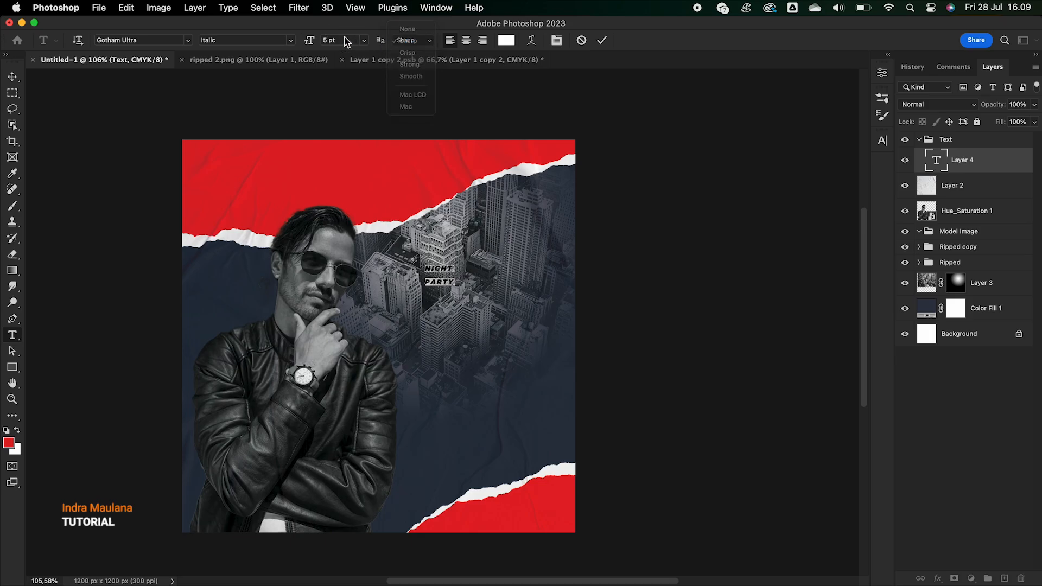
{"action": "key", "text": "alt+Up"}
{"action": "key", "text": "alt+Up"}
{"action": "key", "text": "alt+Up"}
{"action": "key", "text": "alt+Up"}
{"action": "key", "text": "alt+Up"}
{"action": "key", "text": "alt+Up"}
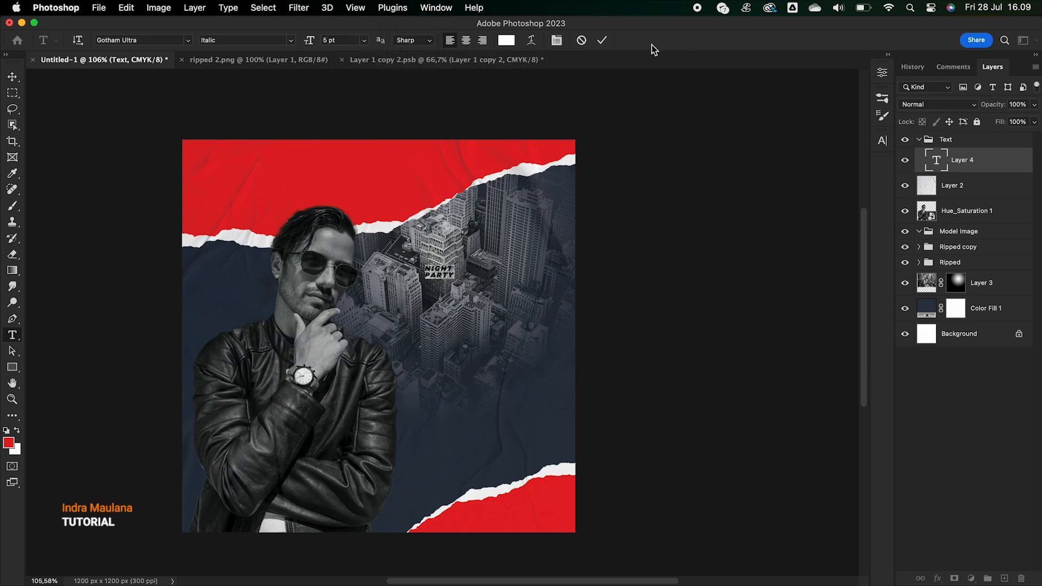
{"action": "left_click", "coordinate": [603, 41]}
- Centre-align the NIGHT PARTY text, with its leading set to Auto and its font size enlarged to 36 pt
{"action": "double_click", "coordinate": [943, 163]}
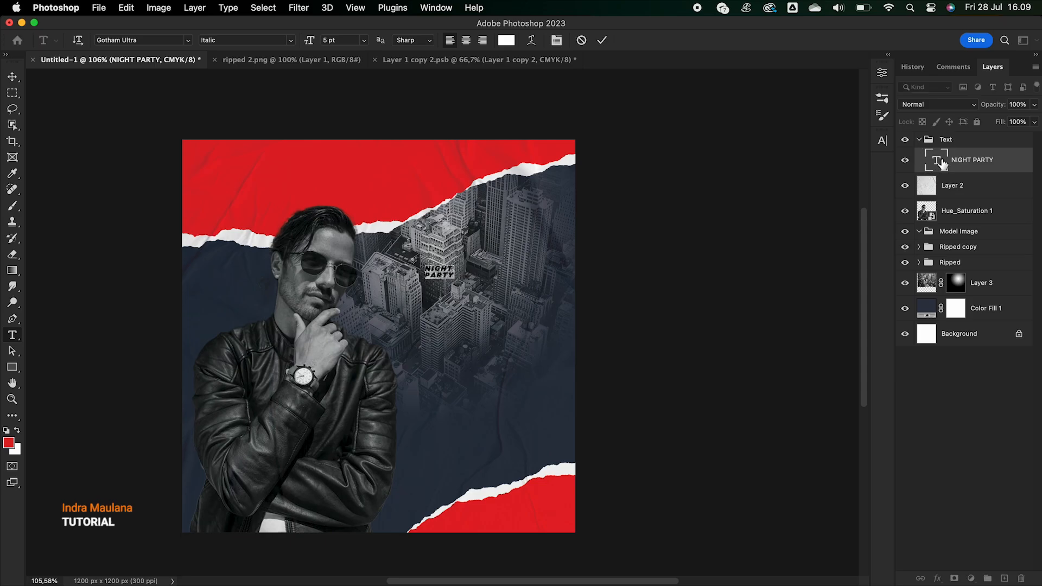
{"action": "left_click", "coordinate": [467, 41]}
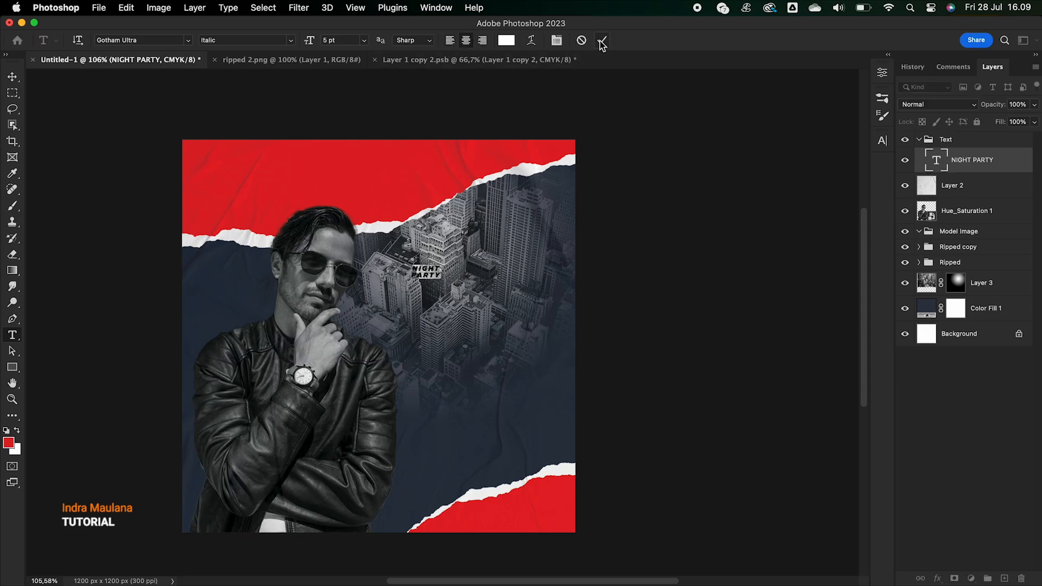
{"action": "left_click", "coordinate": [883, 140]}
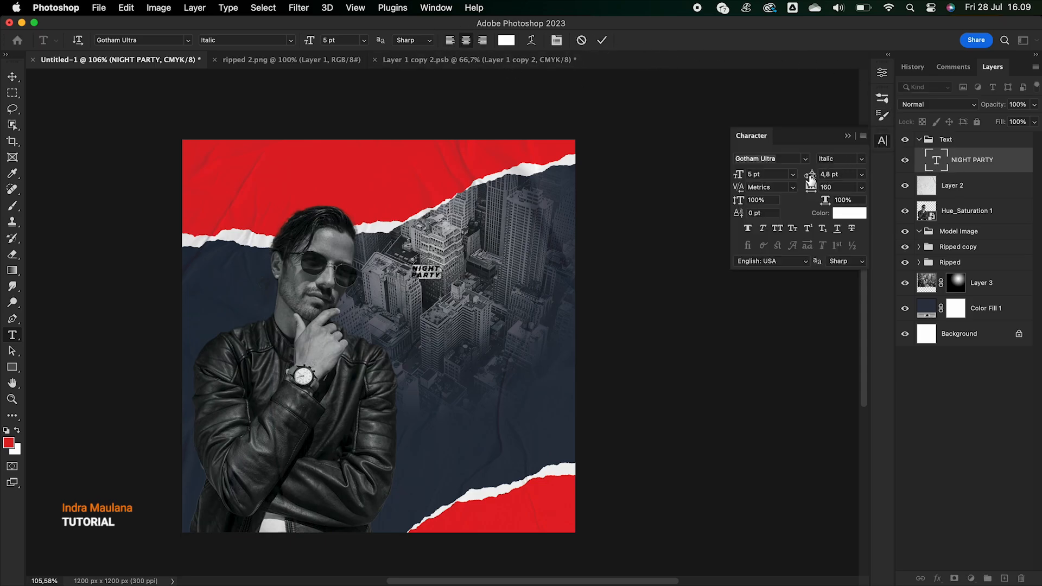
{"action": "left_click", "coordinate": [860, 178]}
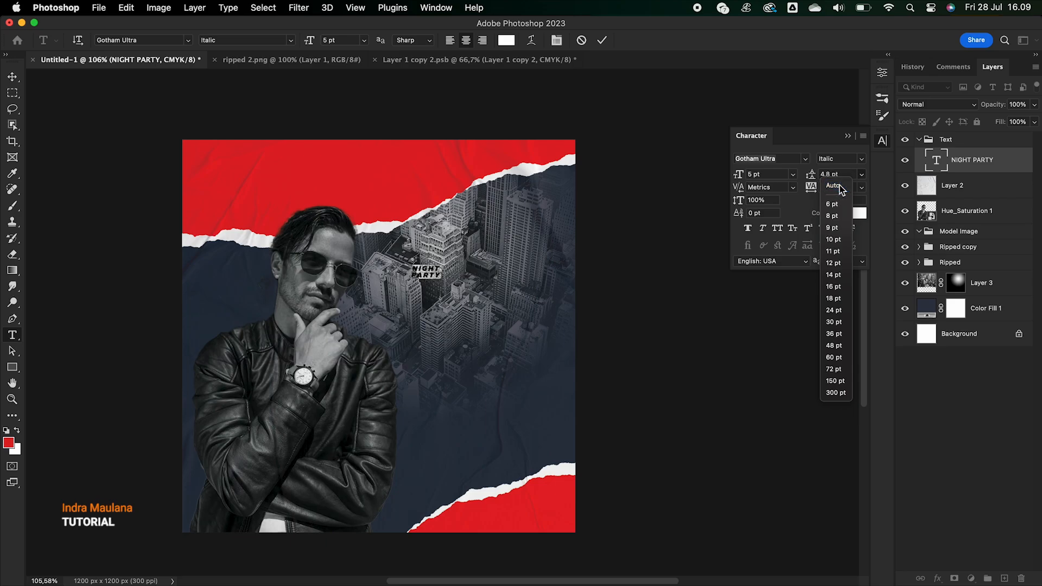
{"action": "left_click", "coordinate": [833, 179]}
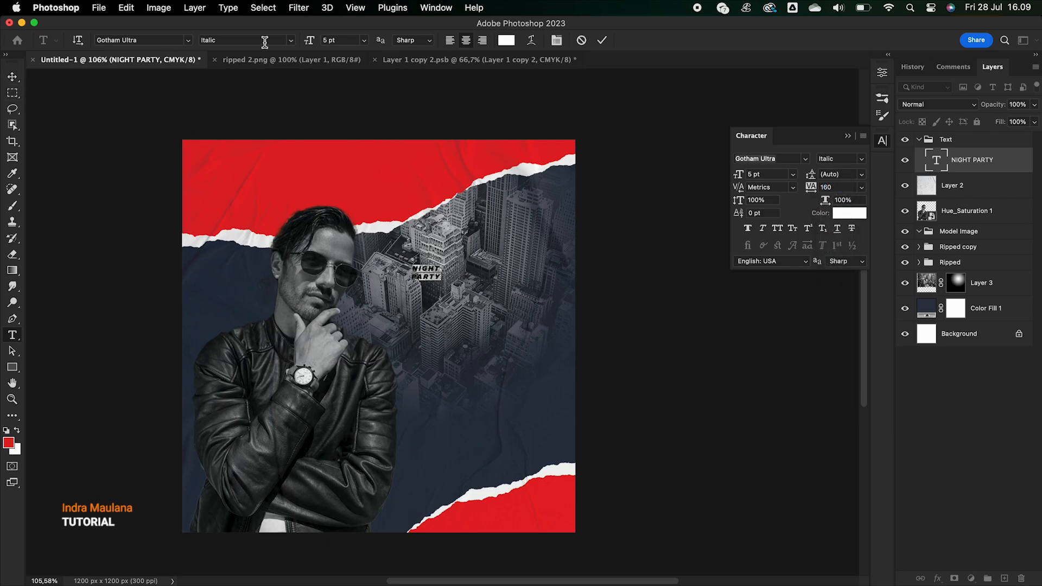
{"action": "mouse_move", "coordinate": [310, 44]}
{"action": "left_mouse_down"}
{"action": "mouse_move", "coordinate": [342, 43]}
{"action": "mouse_move", "coordinate": [326, 46]}
{"action": "left_mouse_up"}
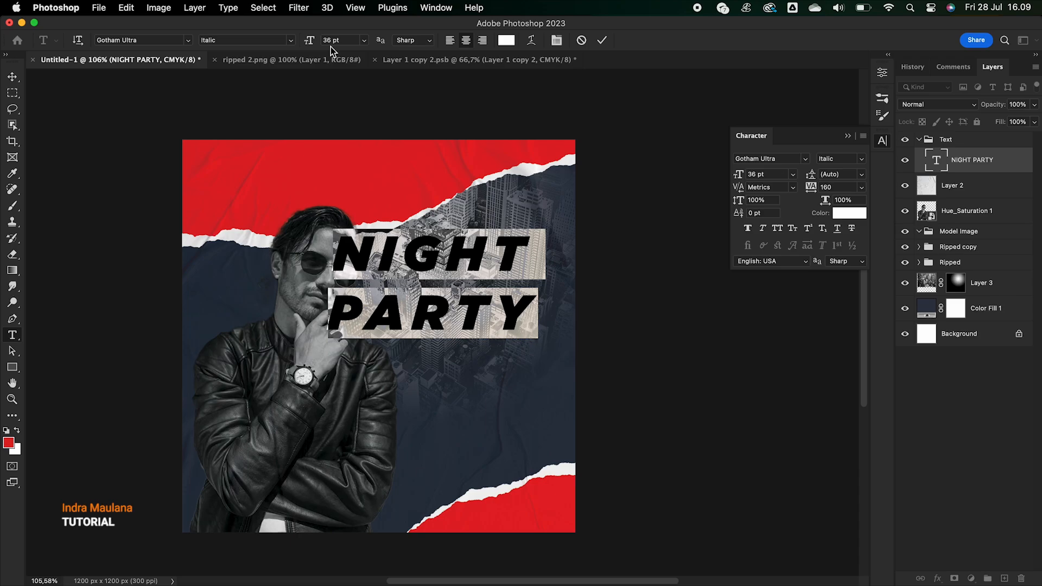
{"action": "left_click", "coordinate": [602, 41]}
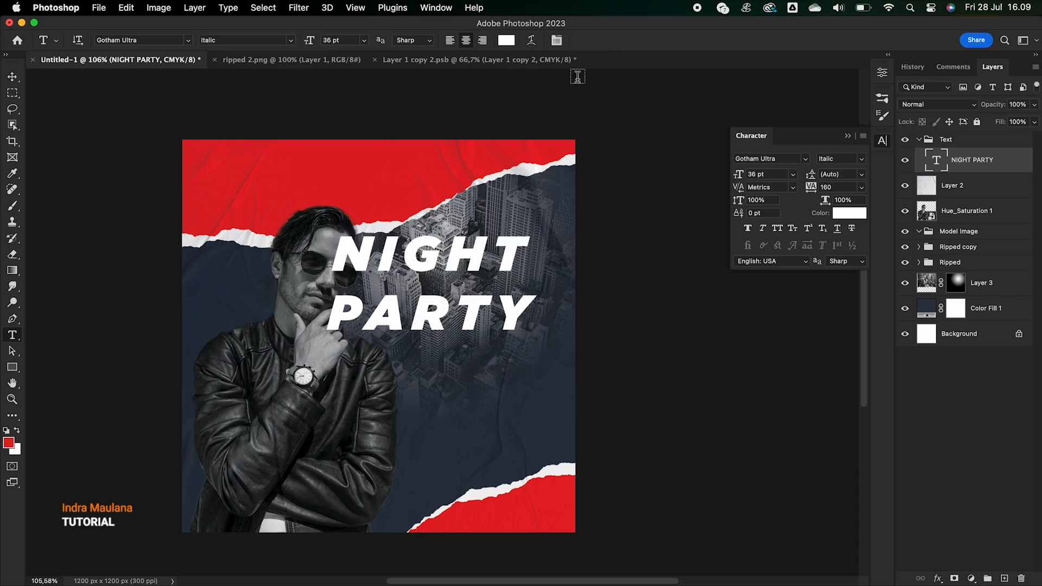
- Place the NIGHT PARTY title over the city buildings beside the man's face, scaled down to 27.71 pt
{"action": "left_click", "coordinate": [12, 79]}
{"action": "left_click_drag", "start_coordinate": [465, 269], "coordinate": [493, 273]}
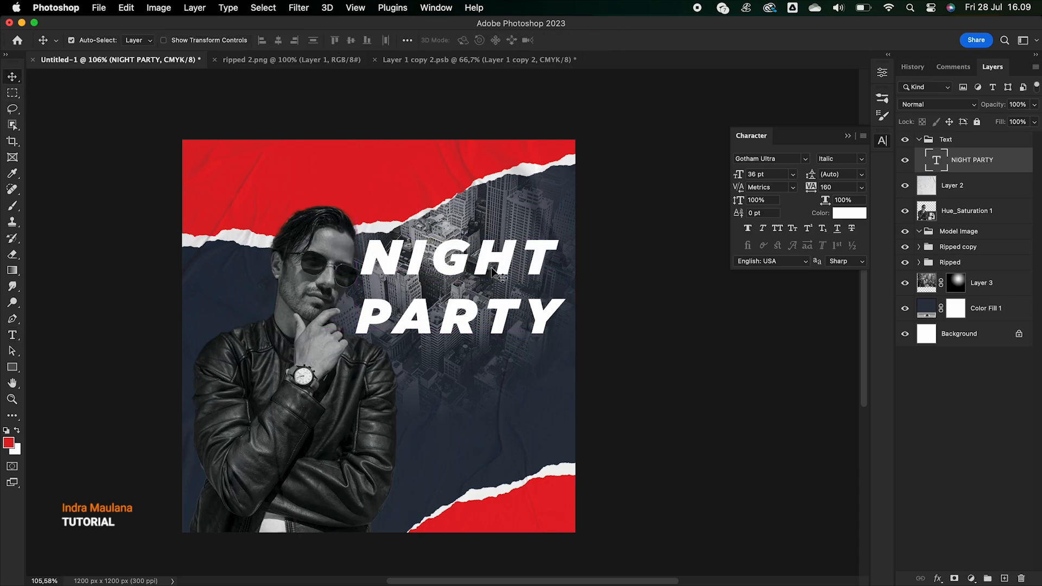
{"action": "key", "text": "super+t"}
{"action": "left_click_drag", "start_coordinate": [570, 231], "coordinate": [542, 247]}
{"action": "key", "text": "Return"}
{"action": "key", "text": "shift+Right"}
{"action": "key", "text": "shift+Right"}
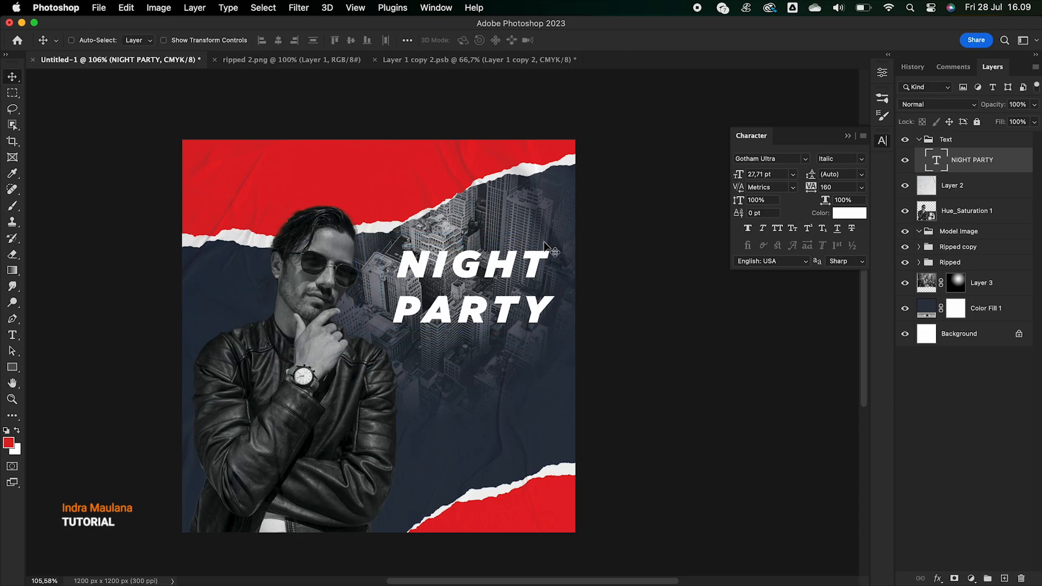
{"action": "key", "text": "shift+Up"}
{"action": "key", "text": "shift+Up"}
{"action": "key", "text": "shift+Up"}
{"action": "key", "text": "shift+Right"}
{"action": "key", "text": "shift+Down"}
{"action": "key", "text": "shift+Down"}
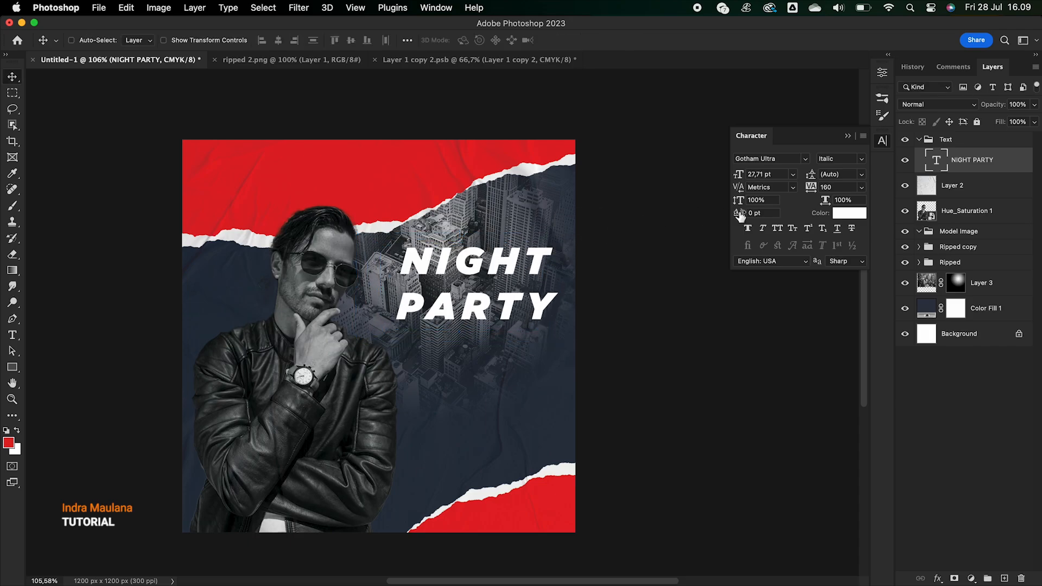
- Change the NIGHT PARTY title's font to Russo One Regular
{"action": "double_click", "coordinate": [937, 158]}
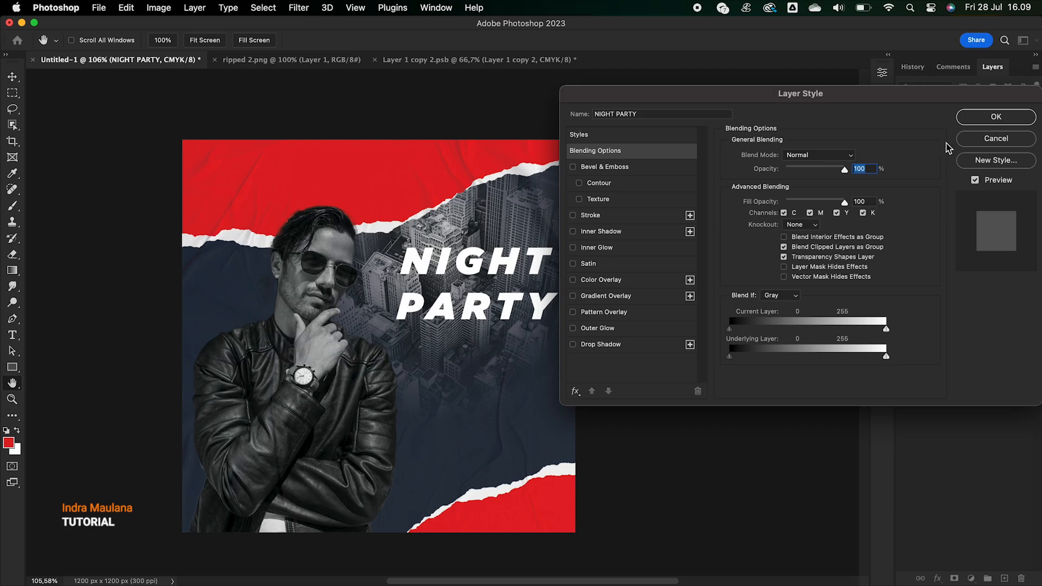
{"action": "left_click", "coordinate": [997, 139]}
{"action": "double_click", "coordinate": [936, 160]}
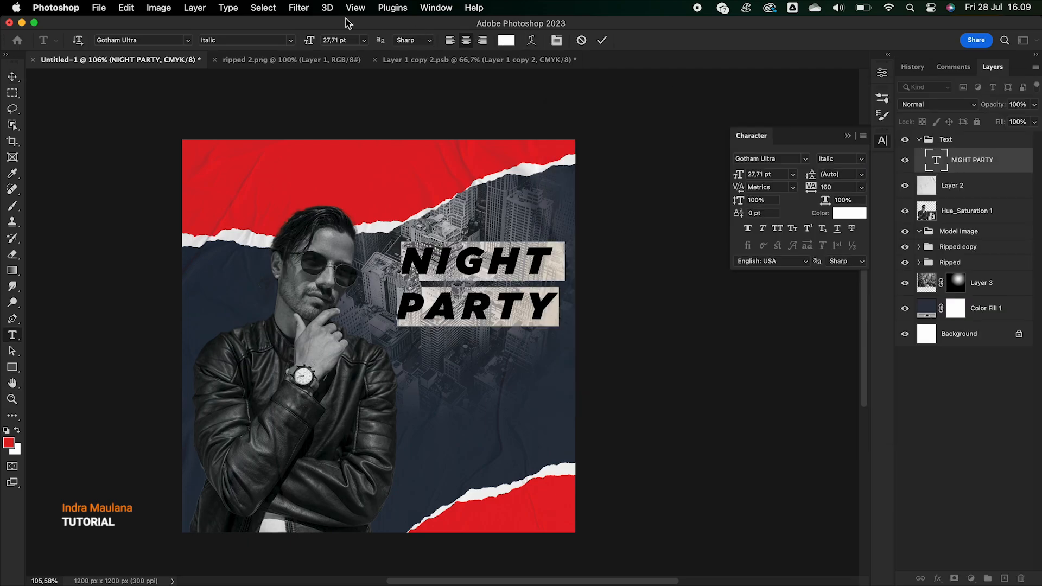
{"action": "left_click", "coordinate": [189, 42]}
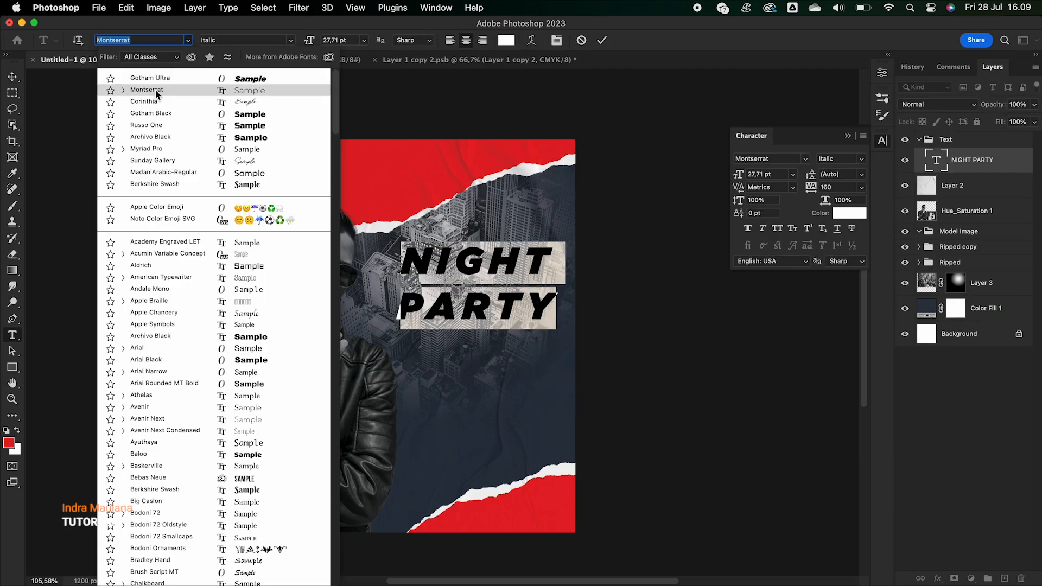
{"action": "left_click", "coordinate": [152, 125]}
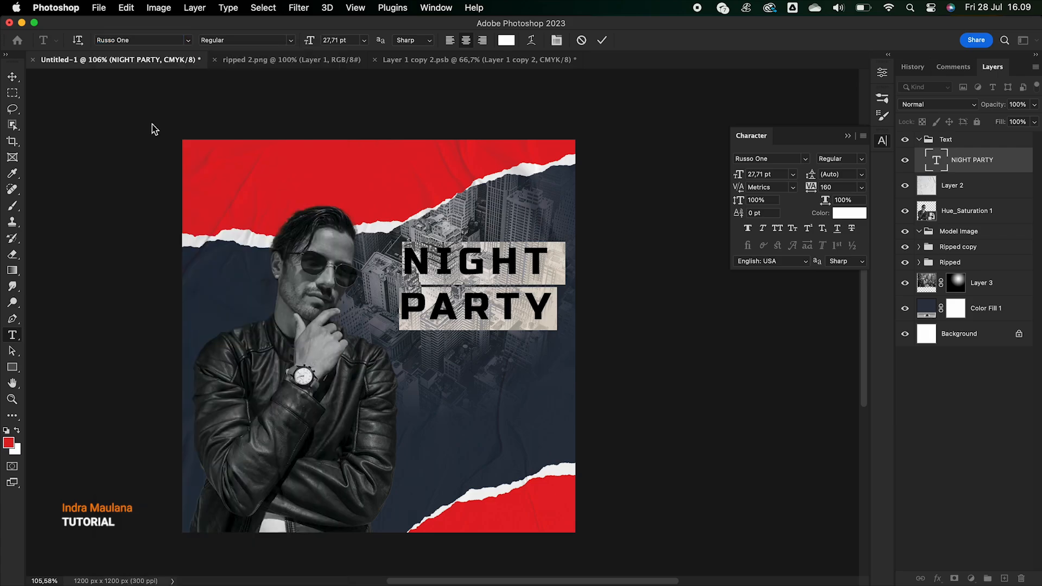
{"action": "left_click", "coordinate": [280, 39]}
{"action": "left_click", "coordinate": [315, 29]}
{"action": "left_click", "coordinate": [602, 40]}
{"action": "key", "text": "v"}
- Set the NIGHT PARTY title's tracking to 0 and its leading to Auto
{"action": "double_click", "coordinate": [944, 159]}
{"action": "key", "text": "alt+Up"}
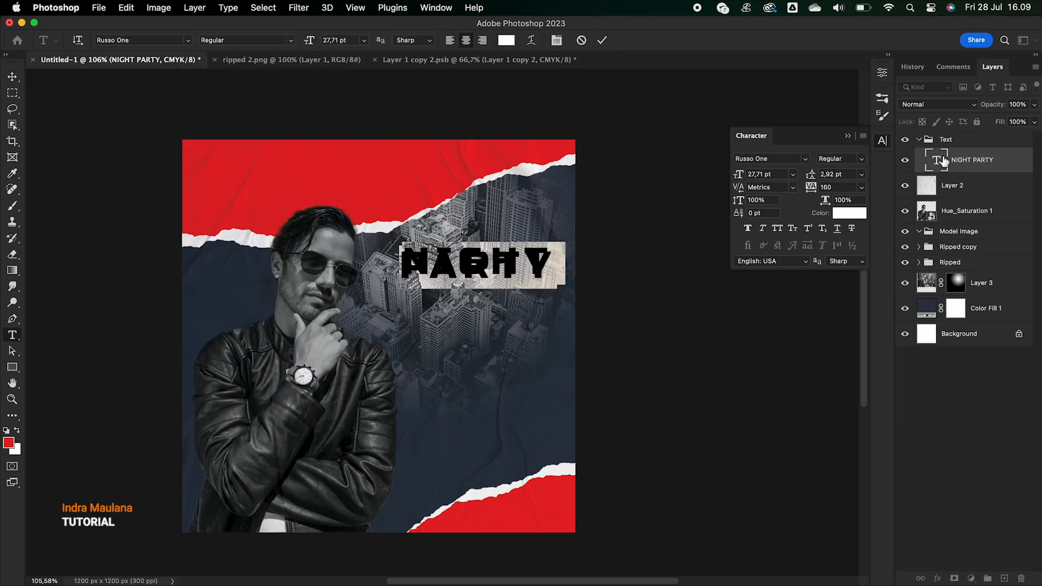
{"action": "key", "text": "alt+Up"}
{"action": "key", "text": "alt+Down"}
{"action": "left_click", "coordinate": [860, 190]}
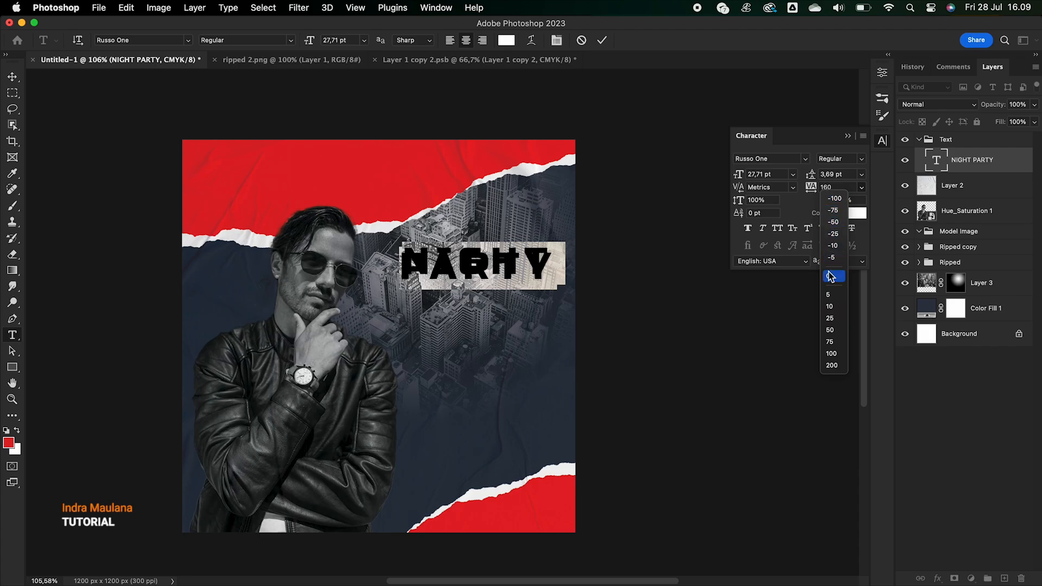
{"action": "left_click", "coordinate": [833, 275]}
{"action": "left_click", "coordinate": [861, 186]}
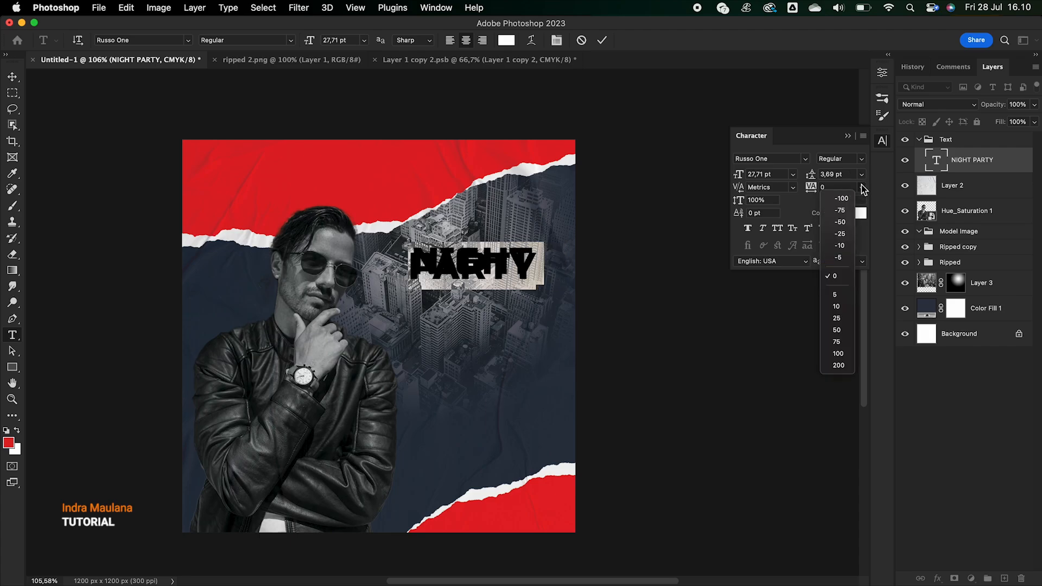
{"action": "left_click", "coordinate": [827, 271]}
{"action": "left_click", "coordinate": [861, 174]}
{"action": "left_click", "coordinate": [833, 185]}
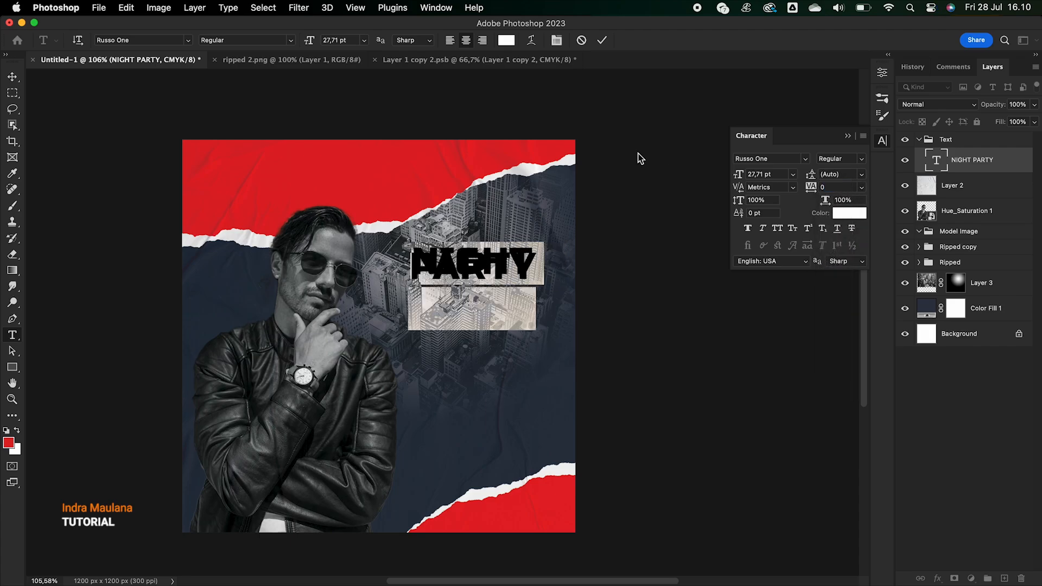
{"action": "key", "text": "ctrl+Return"}
{"action": "key", "text": "v"}
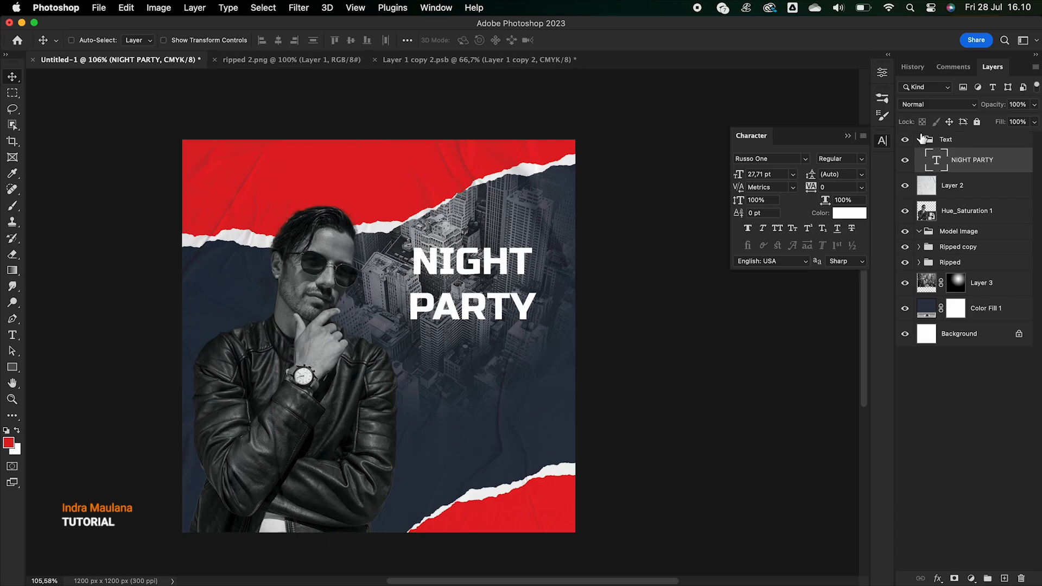
- Tighten the NIGHT PARTY title's leading to 23 pt
{"action": "double_click", "coordinate": [937, 160]}
{"action": "left_click", "coordinate": [862, 174]}
{"action": "left_click", "coordinate": [836, 218]}
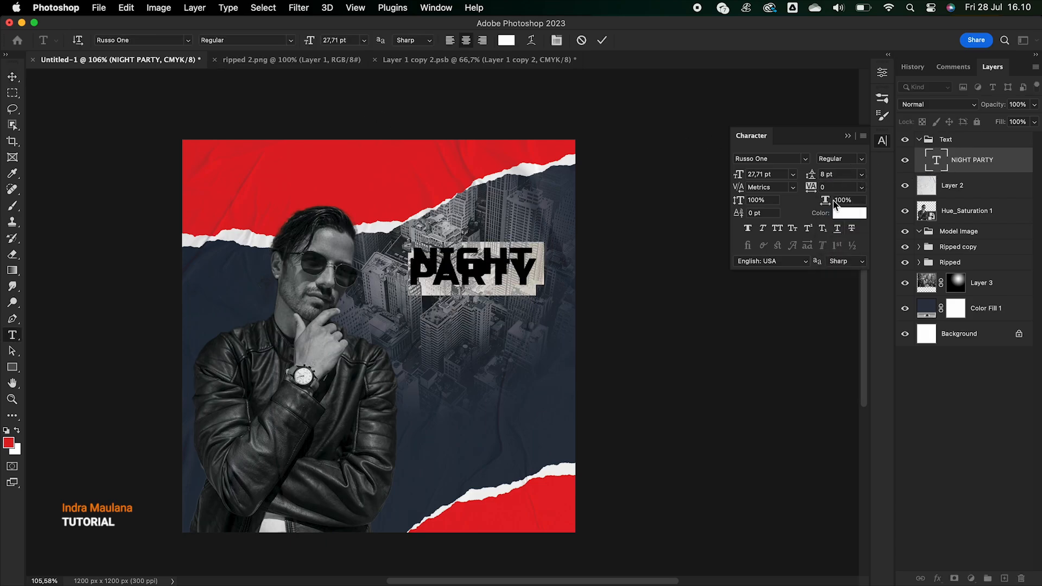
{"action": "left_click", "coordinate": [840, 174]}
{"action": "key", "text": "Down"}
{"action": "key", "text": "Up"}
{"action": "key", "text": "Up"}
{"action": "key", "text": "Up"}
{"action": "key", "text": "Up"}
{"action": "key", "text": "Up"}
{"action": "key", "text": "Up"}
{"action": "key", "text": "Up"}
{"action": "key", "text": "Up"}
{"action": "key", "text": "Up"}
{"action": "key", "text": "Up"}
{"action": "key", "text": "Up"}
{"action": "key", "text": "Up"}
{"action": "key", "text": "Up"}
{"action": "key", "text": "Up"}
{"action": "key", "text": "Up"}
{"action": "key", "text": "Up"}
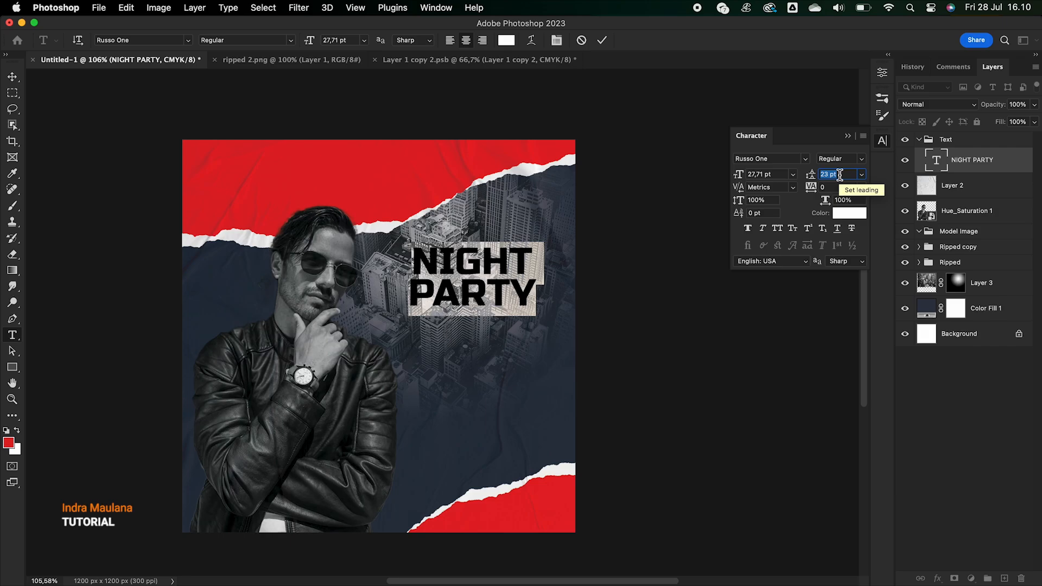
{"action": "left_click", "coordinate": [602, 41]}
- Scale the NIGHT PARTY title up from its centre to 35.48 pt
{"action": "key", "text": "v"}
{"action": "key", "text": "ctrl+t"}
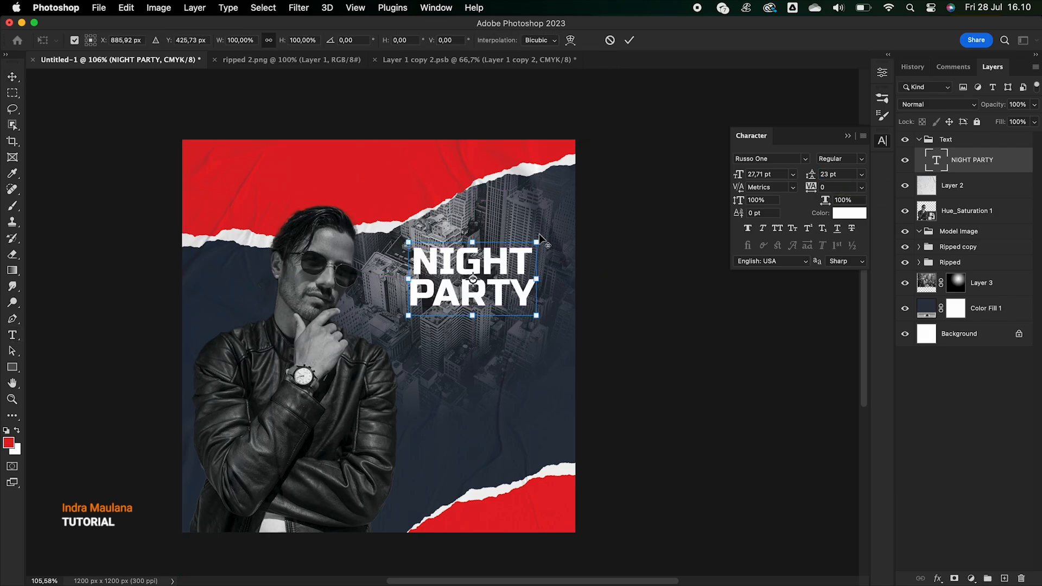
{"action": "left_click_drag", "start_coordinate": [540, 237], "coordinate": [558, 232]}
{"action": "key", "text": "Return"}
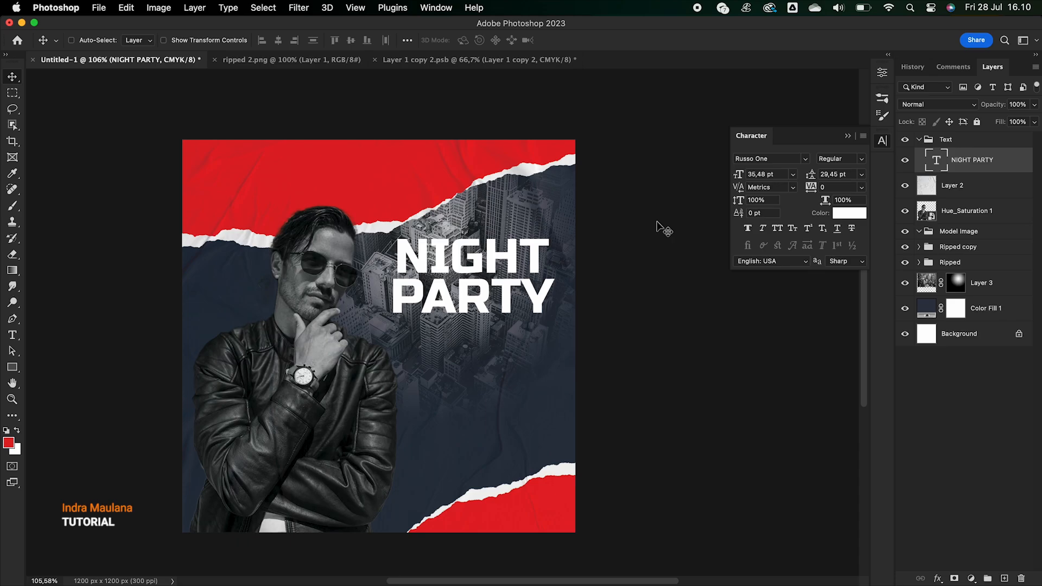
- Add a two-line text reading DJ MUSIC and RELAX SONG above the lower-right torn paper, left-aligned
{"action": "scroll", "coordinate": [496, 332], "scroll_direction": "down", "scroll_amount": 1}
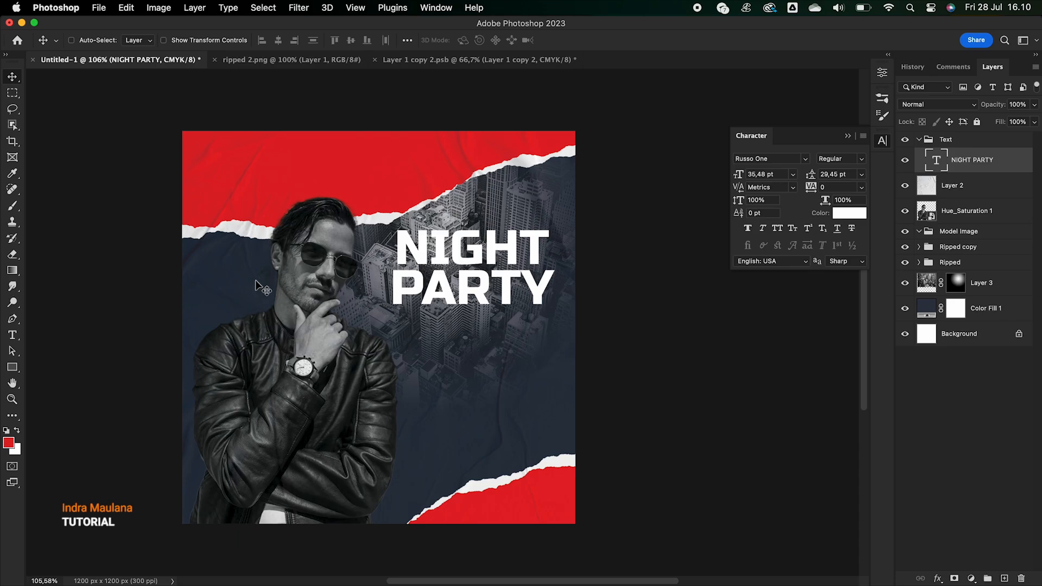
{"action": "left_click", "coordinate": [11, 335]}
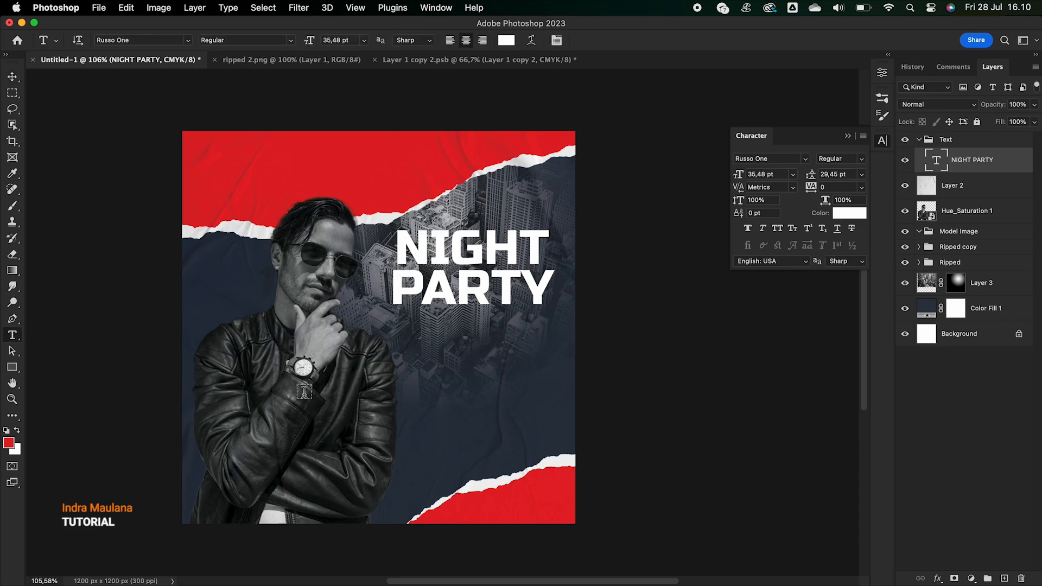
{"action": "left_click", "coordinate": [419, 447]}
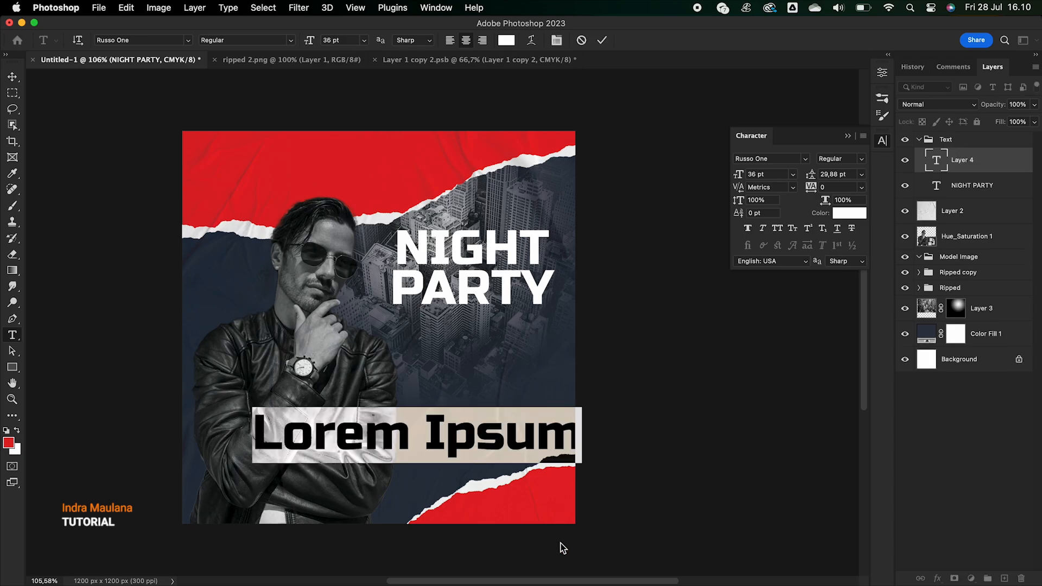
{"action": "type", "text": "DJ MUSIC"}
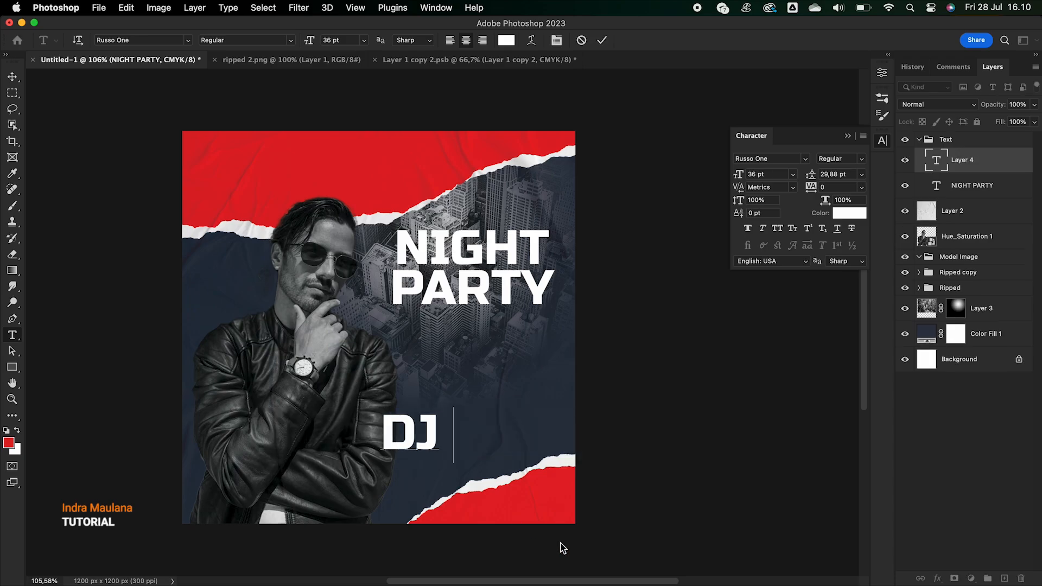
{"action": "type", "text": "RELAX SONG"}
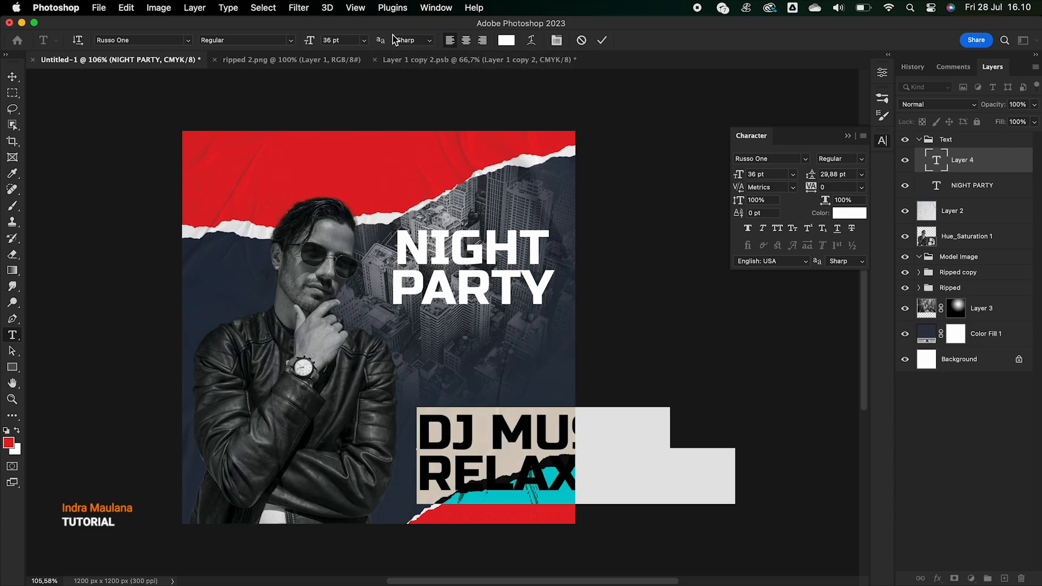
- Reduce the DJ MUSIC RELAX SONG text to 19 pt and set its leading to Auto
{"action": "left_click_drag", "start_coordinate": [310, 40], "coordinate": [291, 40]}
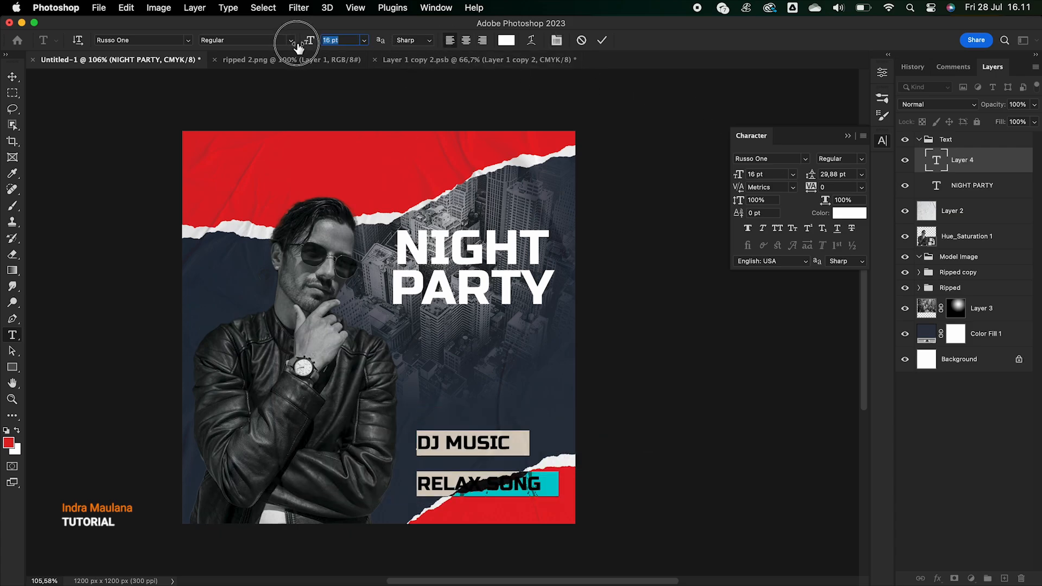
{"action": "left_click", "coordinate": [862, 174]}
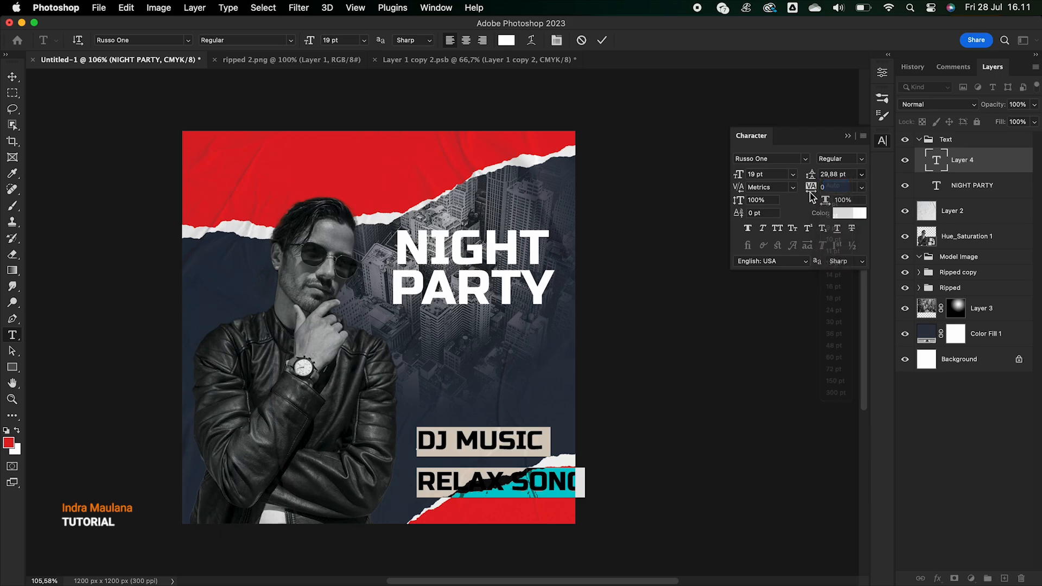
{"action": "left_click", "coordinate": [831, 185]}
{"action": "left_click", "coordinate": [13, 77]}
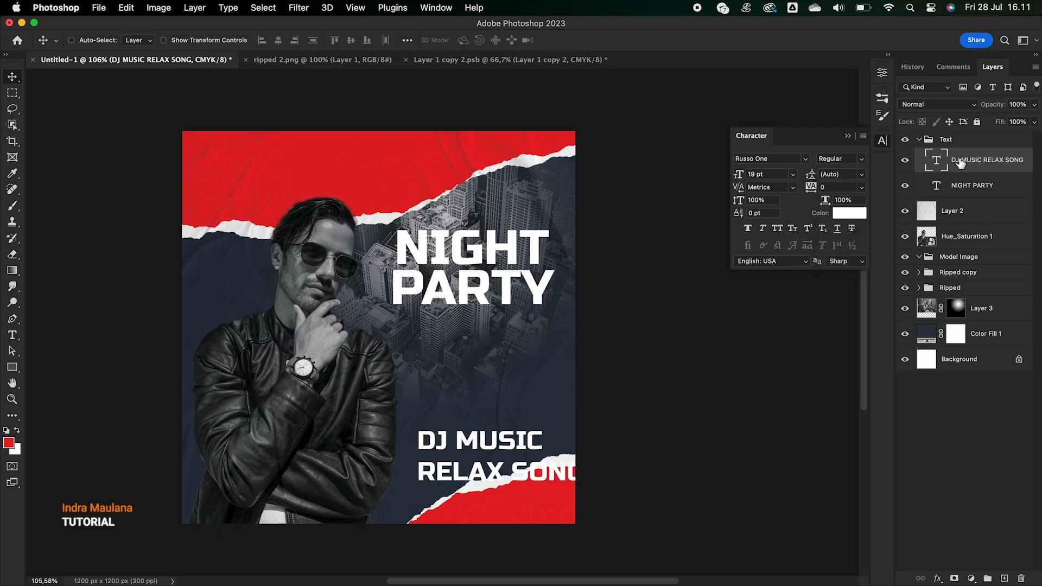
- Change the DJ MUSIC RELAX SONG text's font to Montserrat Black
{"action": "double_click", "coordinate": [937, 161]}
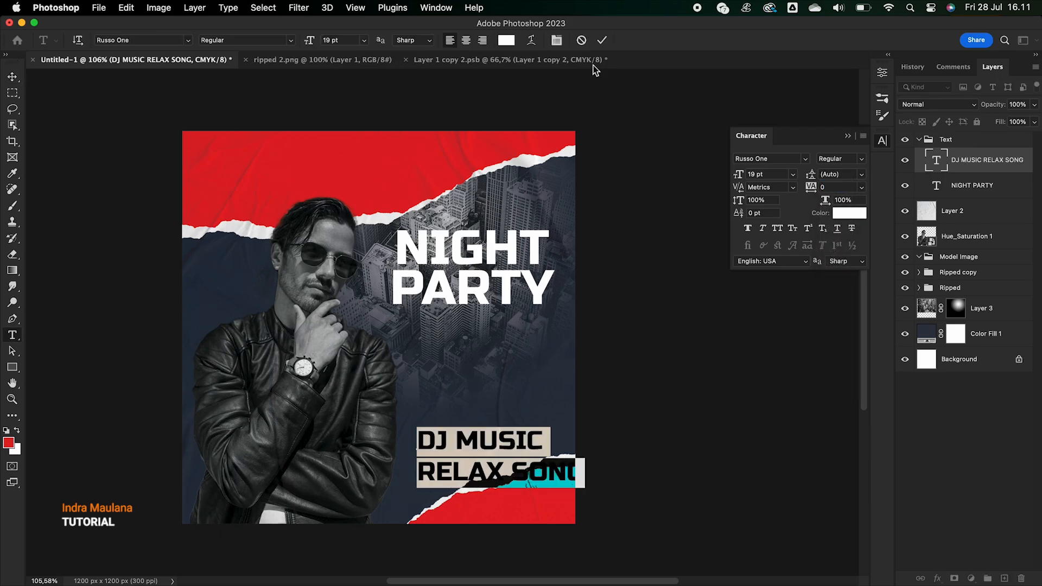
{"action": "left_click", "coordinate": [184, 41]}
{"action": "type", "text": "MOntserrat"}
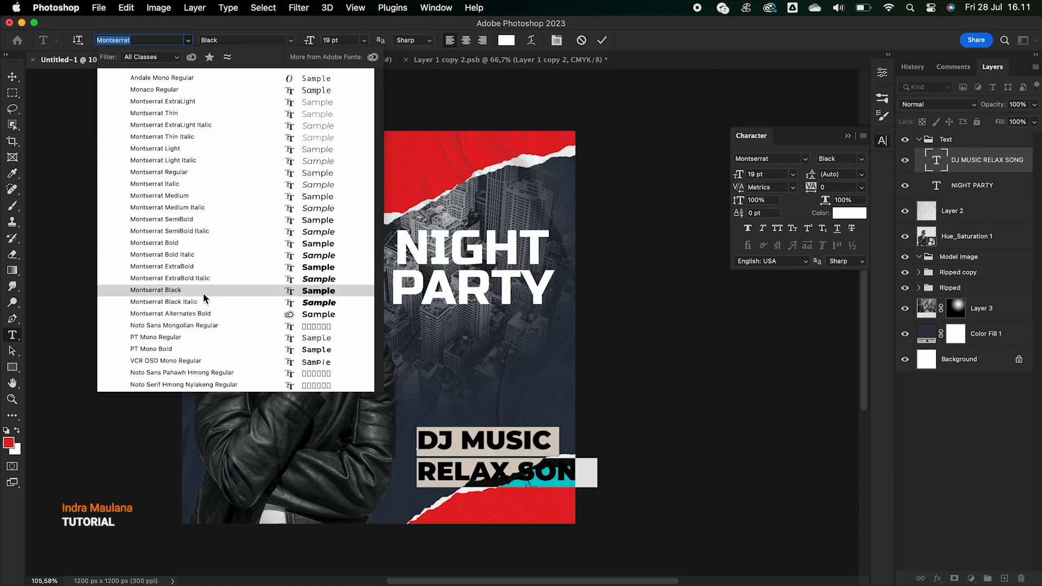
{"action": "left_click", "coordinate": [203, 291]}
{"action": "left_click", "coordinate": [599, 40]}
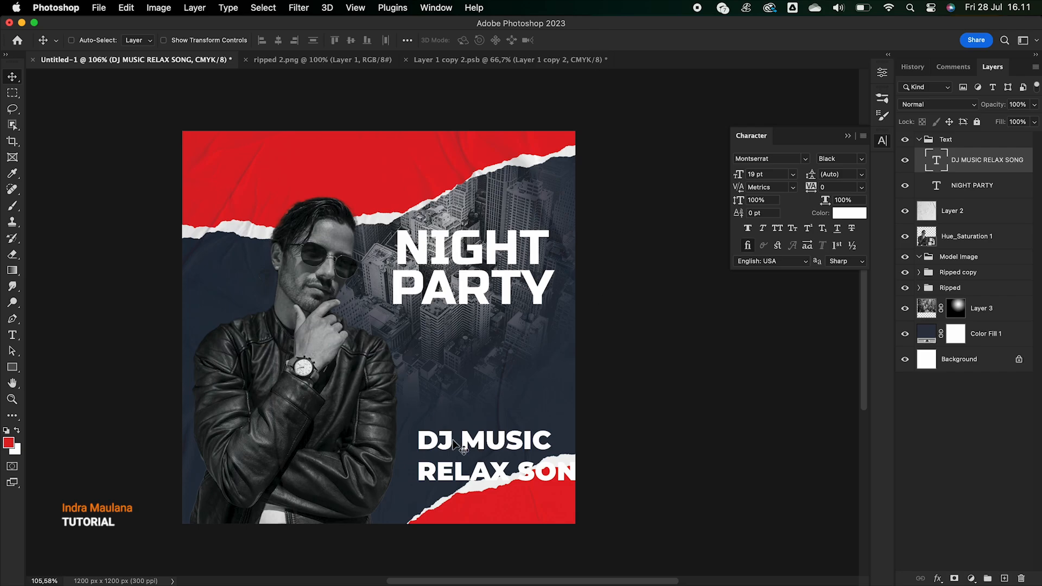
- Shift the DJ MUSIC RELAX SONG text toward the model, scale it down to 16.75 pt and raise it clear of the torn paper
{"action": "left_click_drag", "start_coordinate": [456, 445], "coordinate": [437, 446]}
{"action": "key", "text": "ctrl+t"}
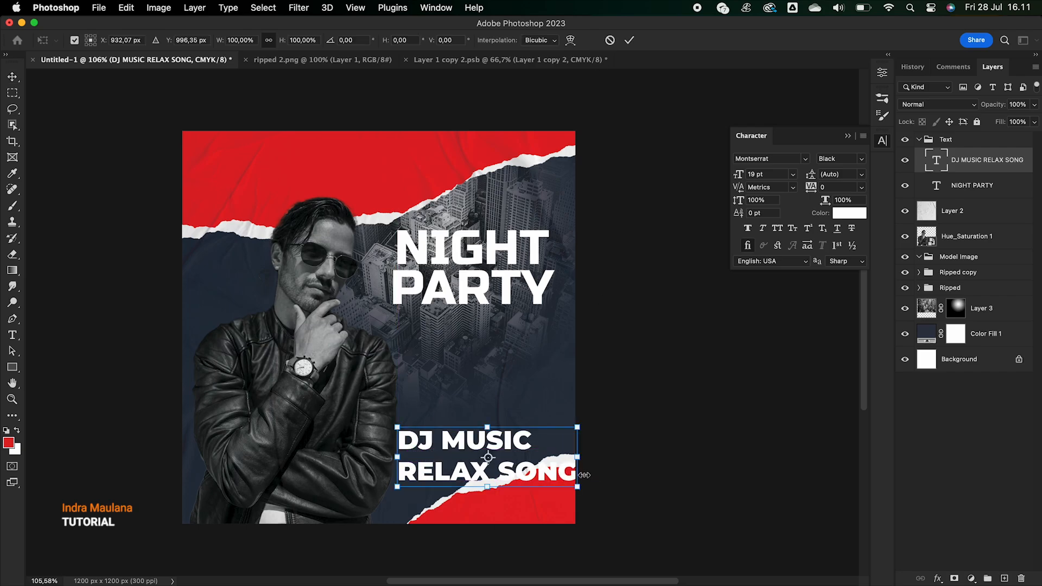
{"action": "left_click_drag", "start_coordinate": [579, 487], "coordinate": [559, 482]}
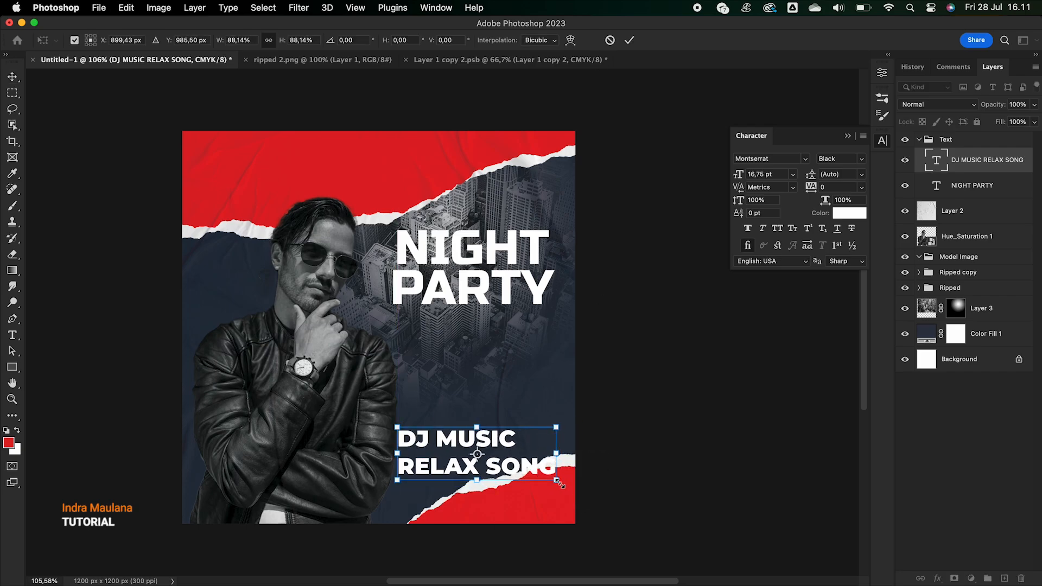
{"action": "key", "text": "Return"}
{"action": "key", "text": "shift+Up"}
{"action": "key", "text": "shift+Up"}
{"action": "key", "text": "shift+Up"}
{"action": "key", "text": "shift+Up"}
{"action": "key", "text": "shift+Up"}
{"action": "key", "text": "shift+Up"}
{"action": "key", "text": "shift+Up"}
{"action": "key", "text": "shift+Up"}
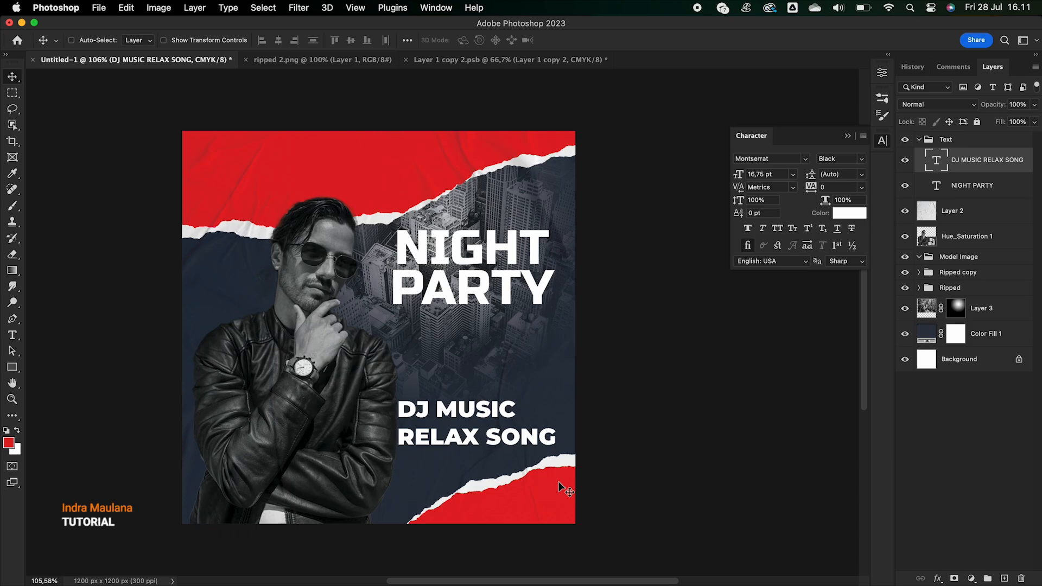
- Put the Hue_Saturation 1 layer inside the Model Image group, collapse the group and shift the model slightly to the left
{"action": "left_click", "coordinate": [970, 241]}
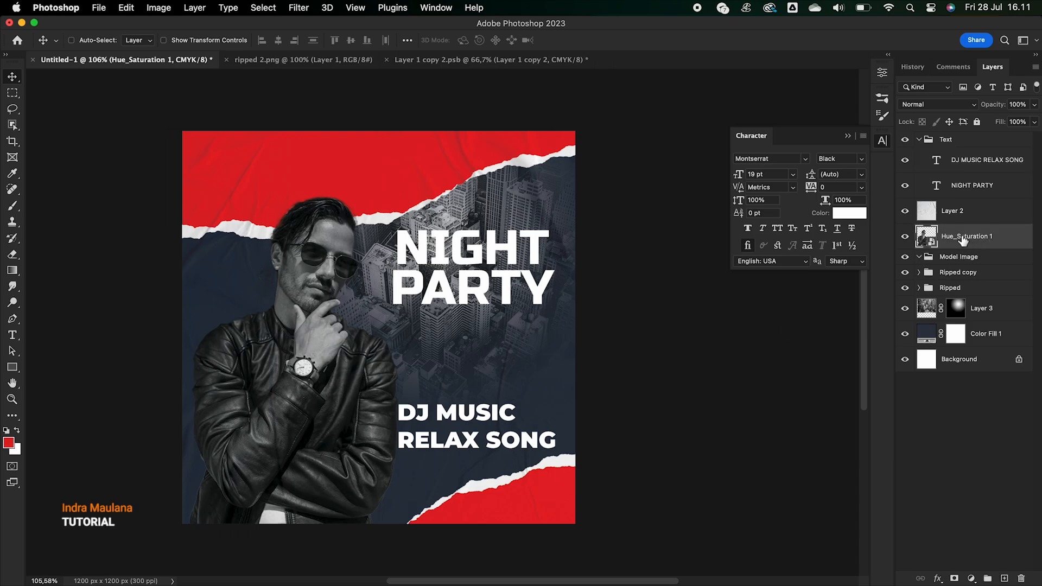
{"action": "left_click_drag", "start_coordinate": [963, 241], "coordinate": [950, 258]}
{"action": "left_click", "coordinate": [925, 233]}
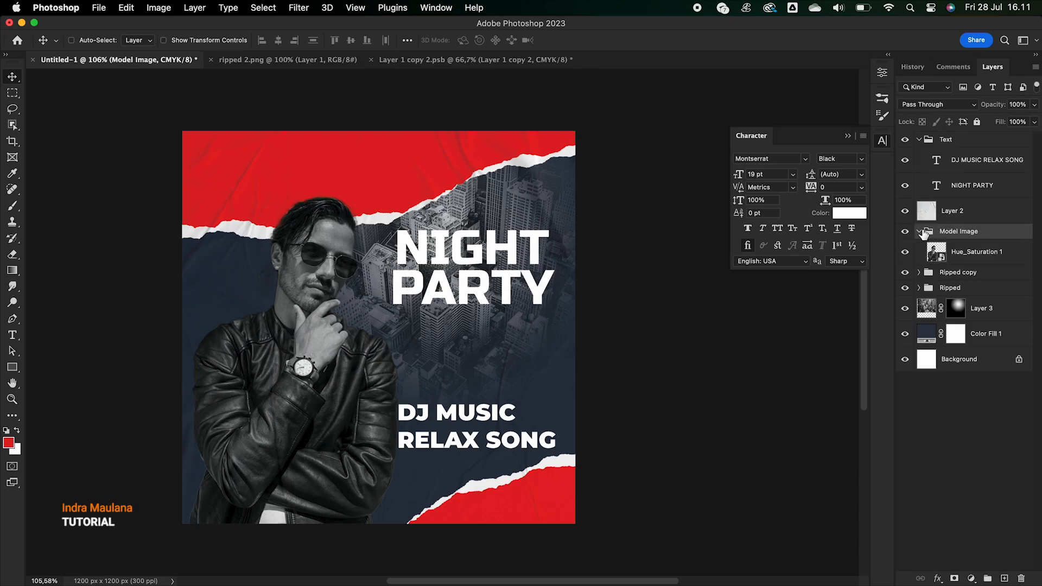
{"action": "left_click", "coordinate": [925, 234]}
{"action": "left_click_drag", "start_coordinate": [327, 305], "coordinate": [313, 305]}
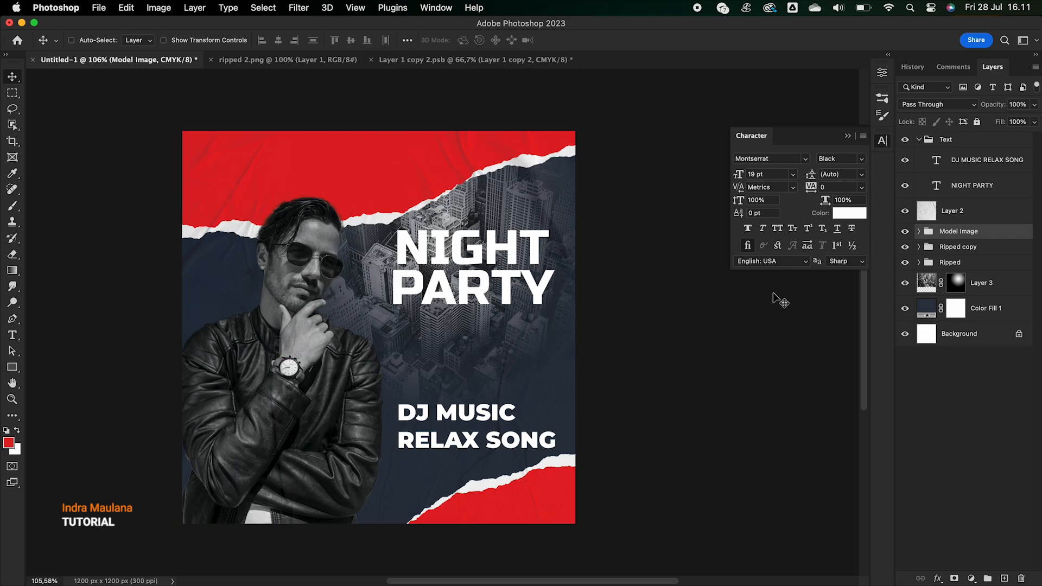
- Nudge the NIGHT PARTY title slightly to the left
{"action": "left_click", "coordinate": [948, 166]}
{"action": "left_click", "coordinate": [965, 186], "text": "shift"}
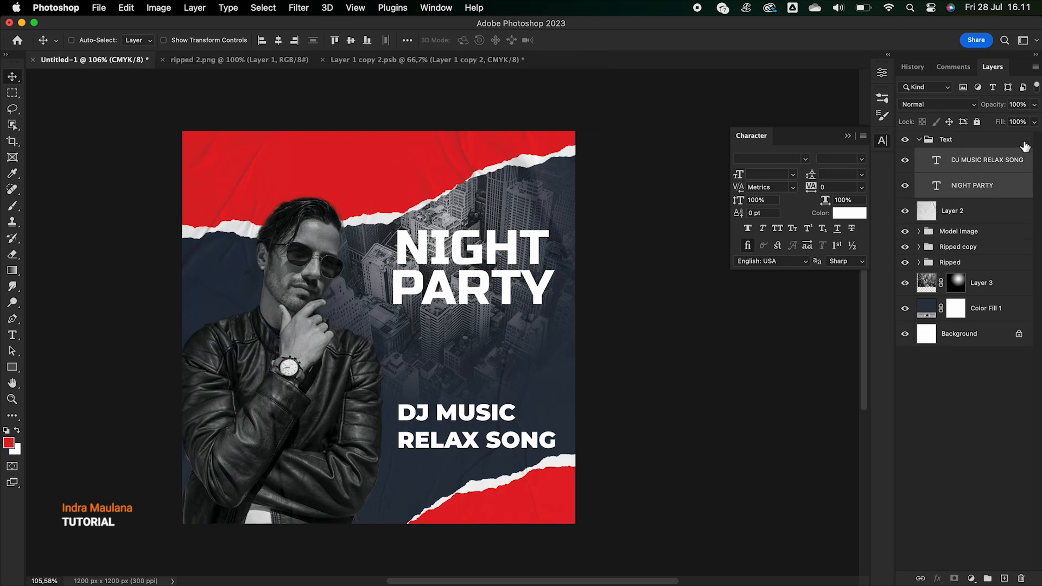
{"action": "left_click", "coordinate": [984, 184]}
{"action": "key", "text": "Left"}
{"action": "key", "text": "Left"}
{"action": "key", "text": "Left"}
{"action": "key", "text": "Left"}
{"action": "key", "text": "Left"}
{"action": "key", "text": "Left"}
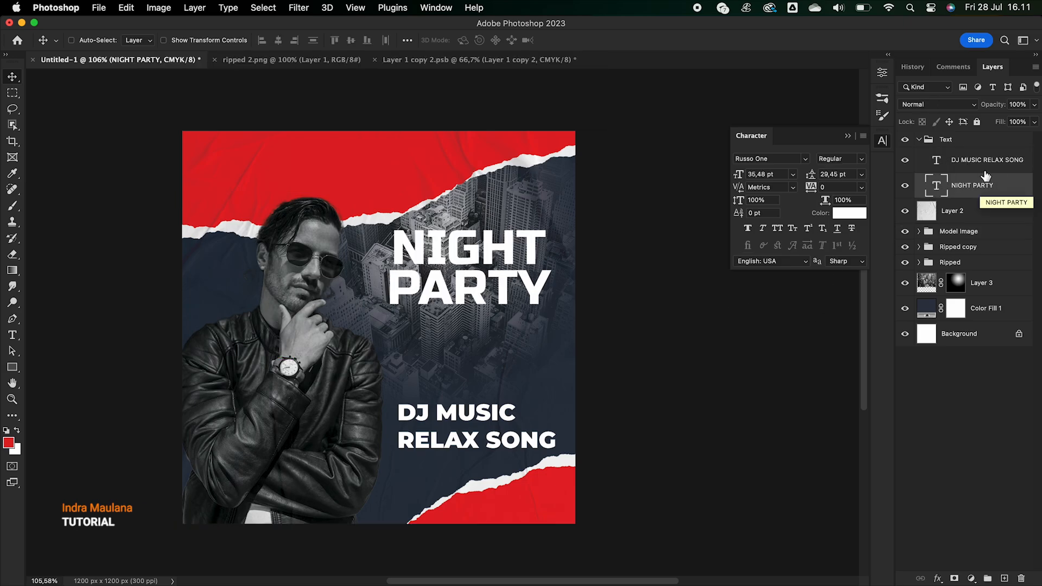
- Nudge the DJ MUSIC RELAX SONG text to the left so it lines up with the NIGHT PARTY title
{"action": "left_click", "coordinate": [985, 172]}
{"action": "key", "text": "Left"}
{"action": "key", "text": "Left"}
{"action": "key", "text": "Left"}
{"action": "key", "text": "Left"}
{"action": "key", "text": "Left"}
{"action": "key", "text": "Left"}
{"action": "key", "text": "Left"}
{"action": "key", "text": "Left"}
{"action": "key", "text": "Left"}
{"action": "key", "text": "Left"}
{"action": "key", "text": "Left"}
{"action": "key", "text": "Left"}
{"action": "key", "text": "Left"}
{"action": "key", "text": "Left"}
{"action": "key", "text": "Left"}
{"action": "key", "text": "Left"}
{"action": "key", "text": "Left"}
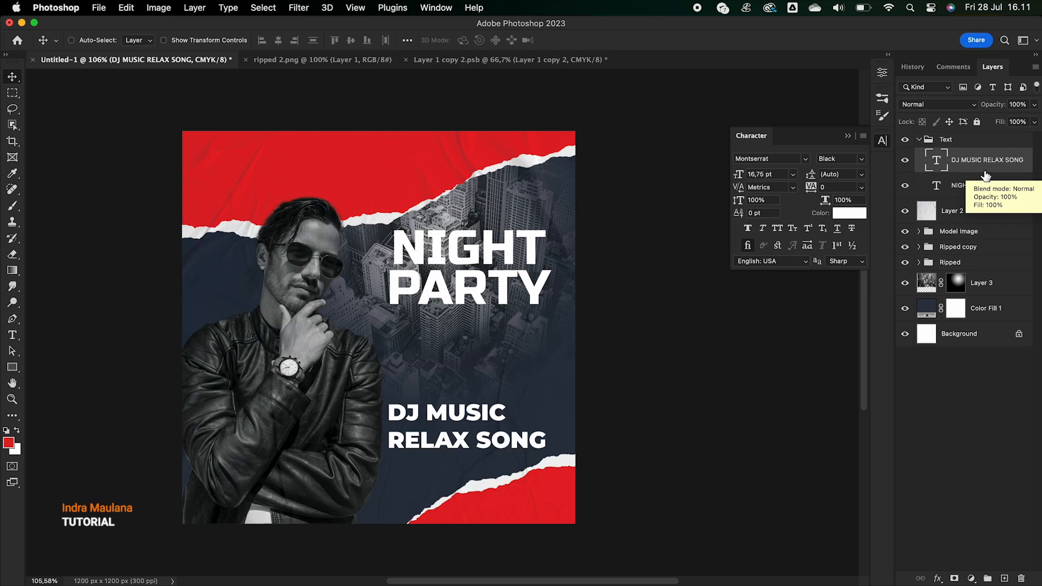
{"action": "key", "text": "Right"}
{"action": "key", "text": "Right"}
{"action": "key", "text": "Right"}
{"action": "key", "text": "Right"}
{"action": "key", "text": "Right"}
{"action": "key", "text": "Right"}
- Left-align the NIGHT PARTY title's text and move it back in line with the left edge of DJ MUSIC RELAX SONG
{"action": "double_click", "coordinate": [944, 194]}
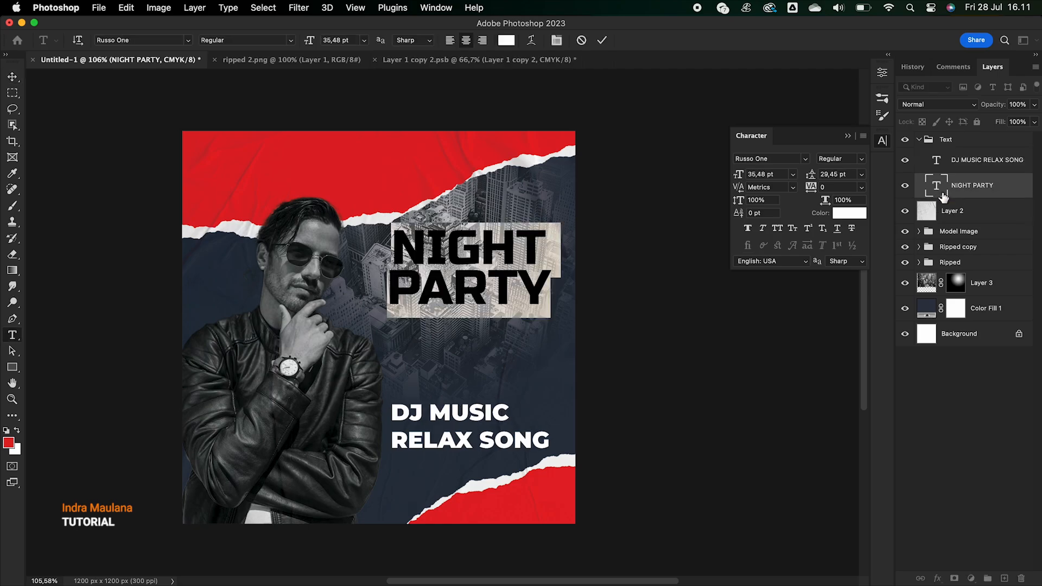
{"action": "left_click", "coordinate": [451, 40]}
{"action": "left_click", "coordinate": [601, 40]}
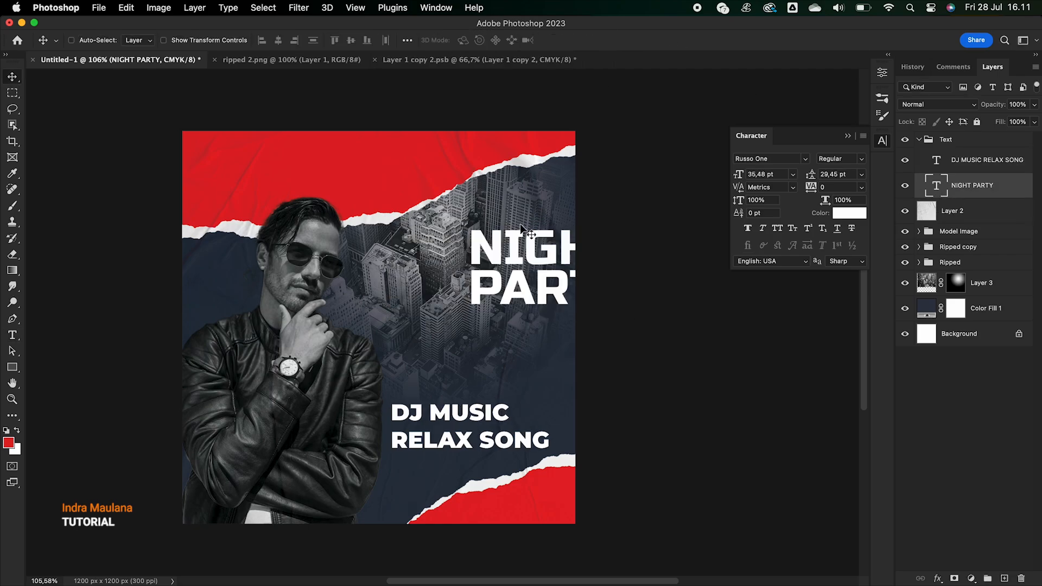
{"action": "left_click_drag", "start_coordinate": [522, 234], "coordinate": [447, 246]}
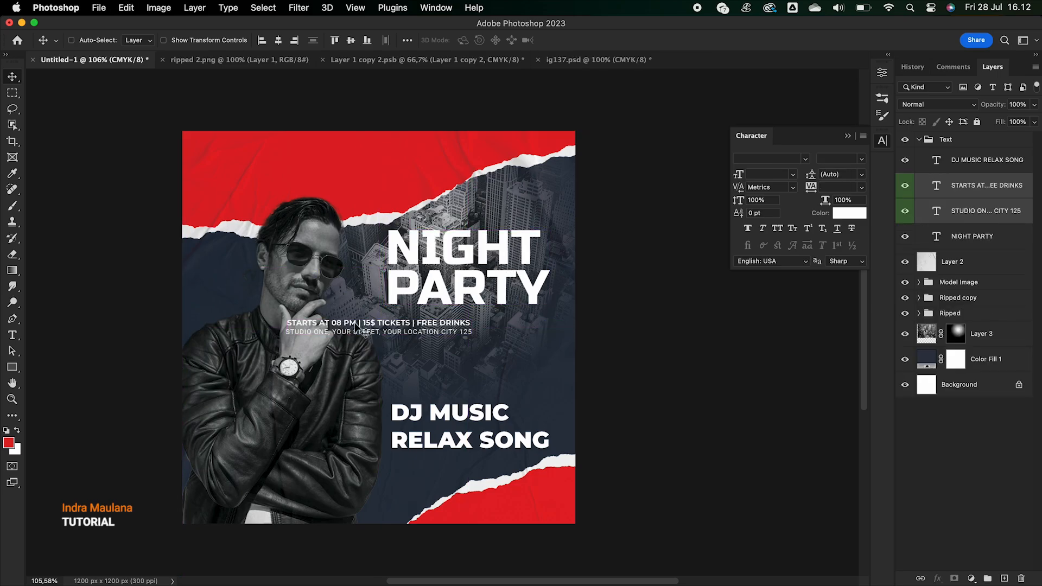
- Move the pasted event time and location lines together down to the bottom of the poster
{"action": "left_click", "coordinate": [371, 324]}
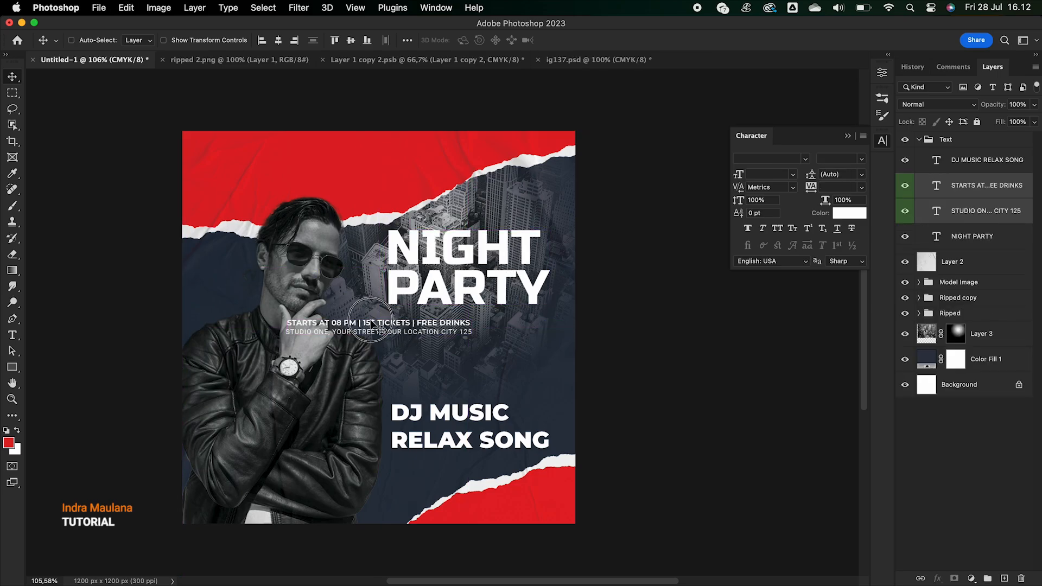
{"action": "left_click_drag", "start_coordinate": [372, 324], "coordinate": [462, 498]}
- Lower the DJ MUSIC RELAX SONG text to just above the event details and place the QR code directly over it
{"action": "left_click", "coordinate": [963, 168]}
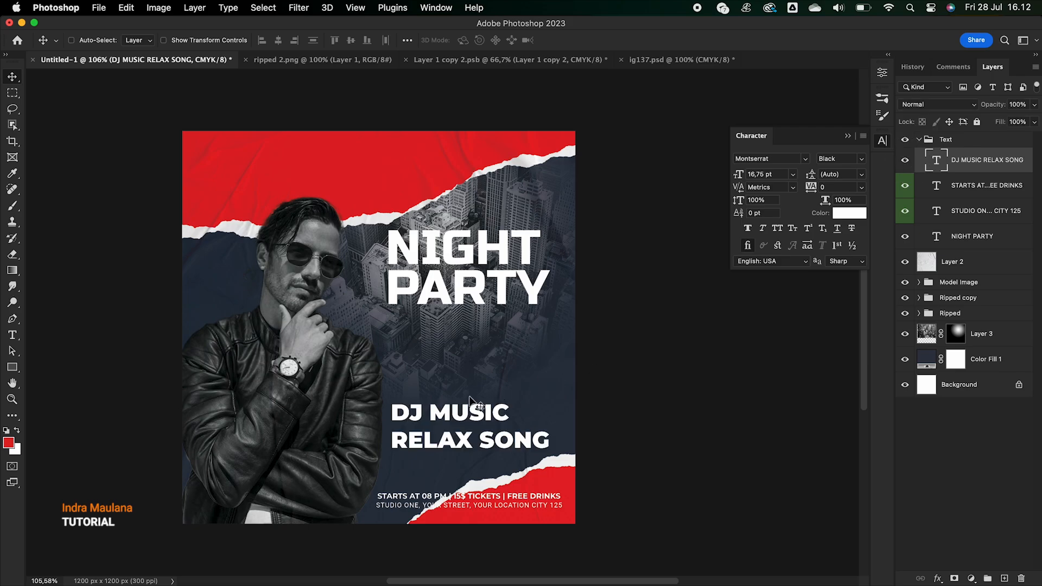
{"action": "left_click_drag", "start_coordinate": [470, 401], "coordinate": [469, 431]}
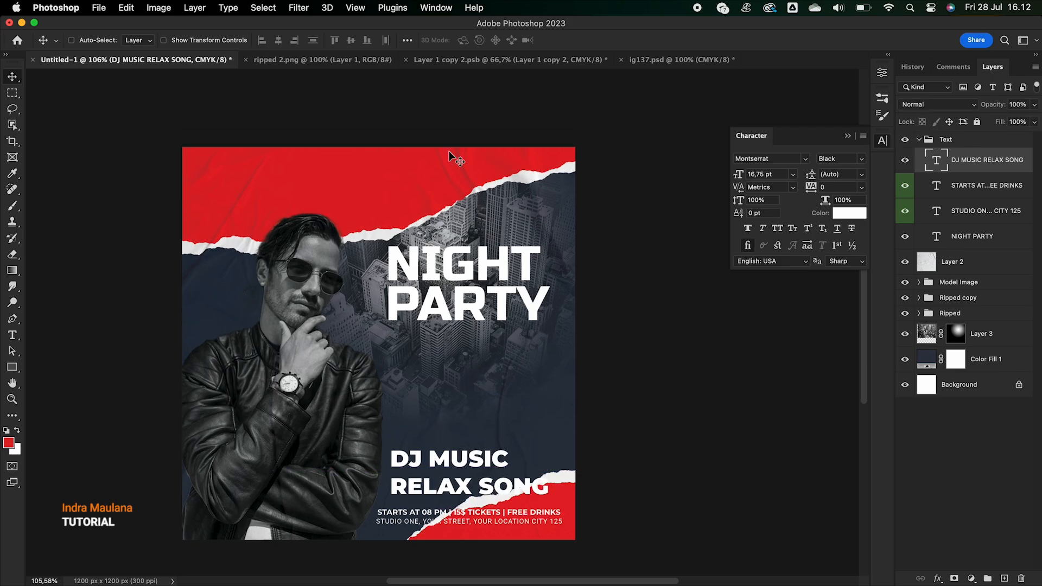
{"action": "left_click_drag", "start_coordinate": [448, 151], "coordinate": [471, 378]}
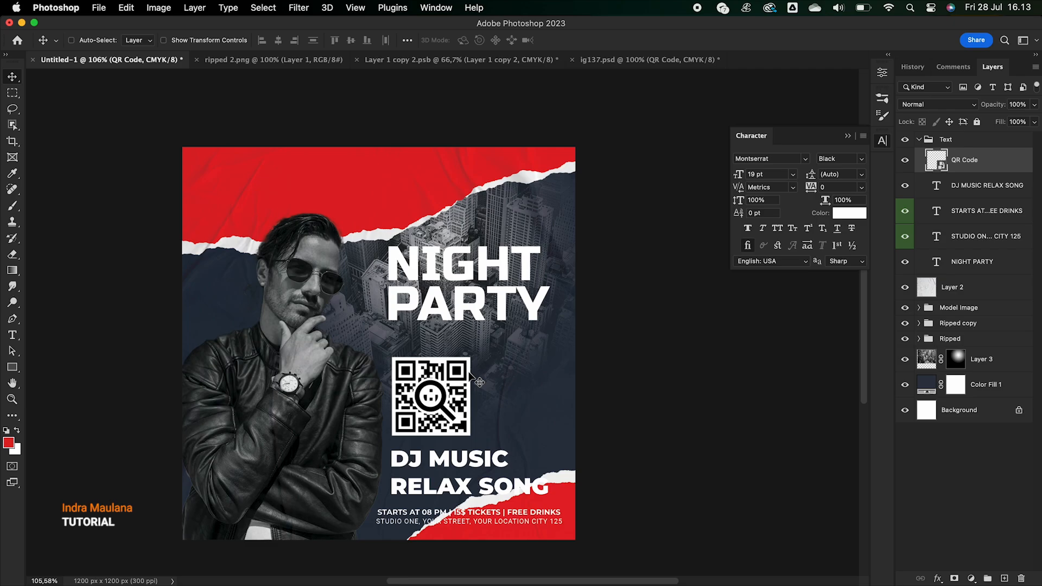
{"action": "left_click", "coordinate": [12, 335]}
{"action": "left_click", "coordinate": [337, 320]}
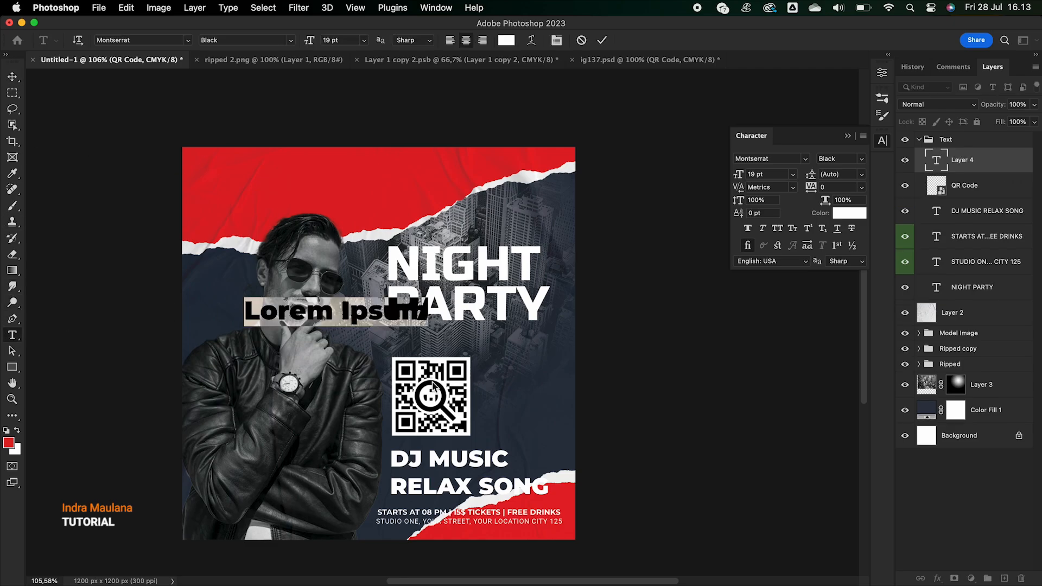
{"action": "type", "text": "www.y"}
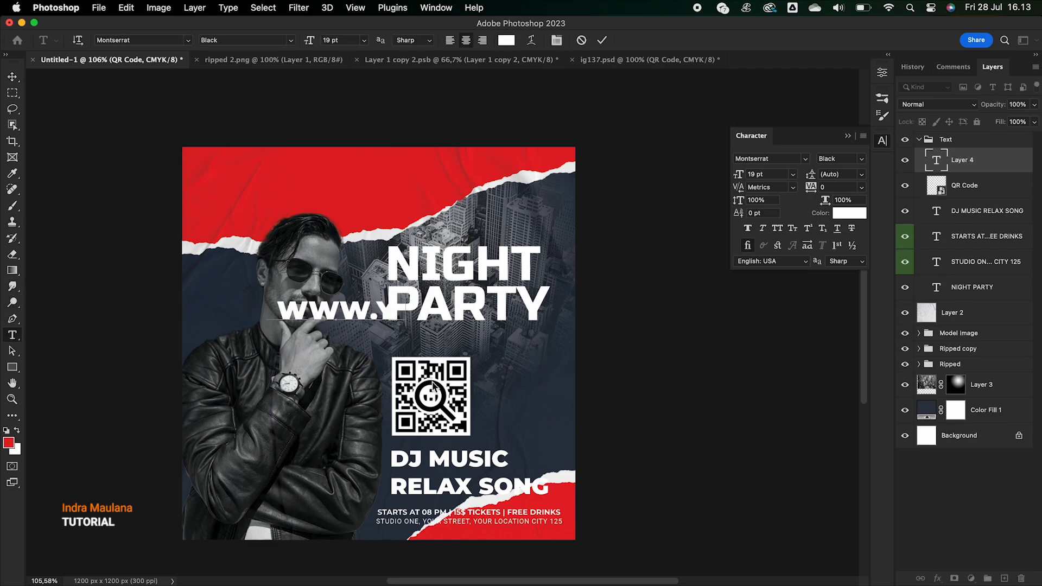
{"action": "type", "text": "ourwebsit"}
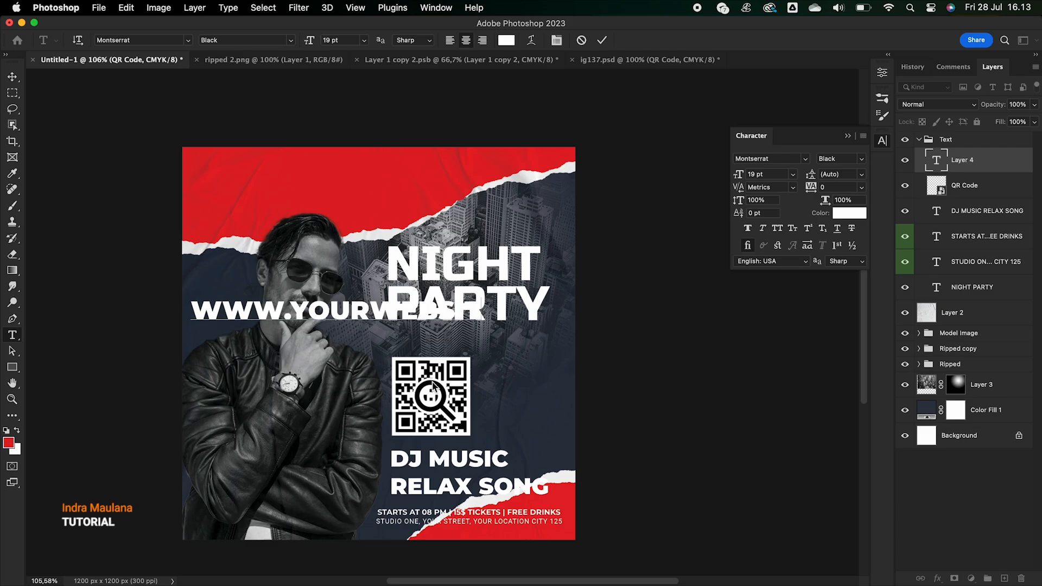
{"action": "key", "text": "BackSpace"}
{"action": "key", "text": "BackSpace"}
{"action": "key", "text": "BackSpace"}
{"action": "key", "text": "BackSpace"}
{"action": "key", "text": "BackSpace"}
{"action": "key", "text": "BackSpace"}
{"action": "type", "text": "website"}
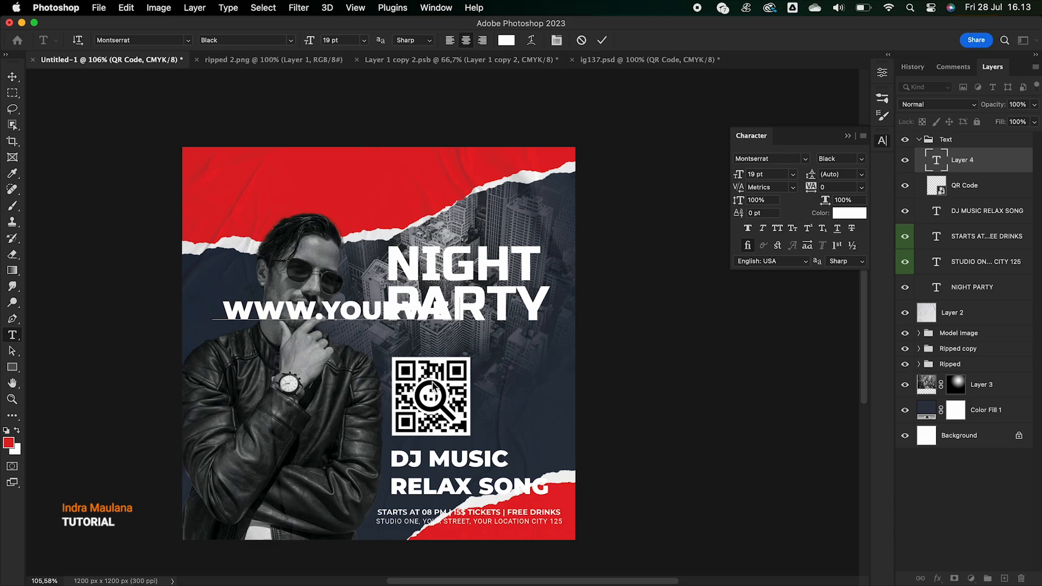
{"action": "type", "text": ".com"}
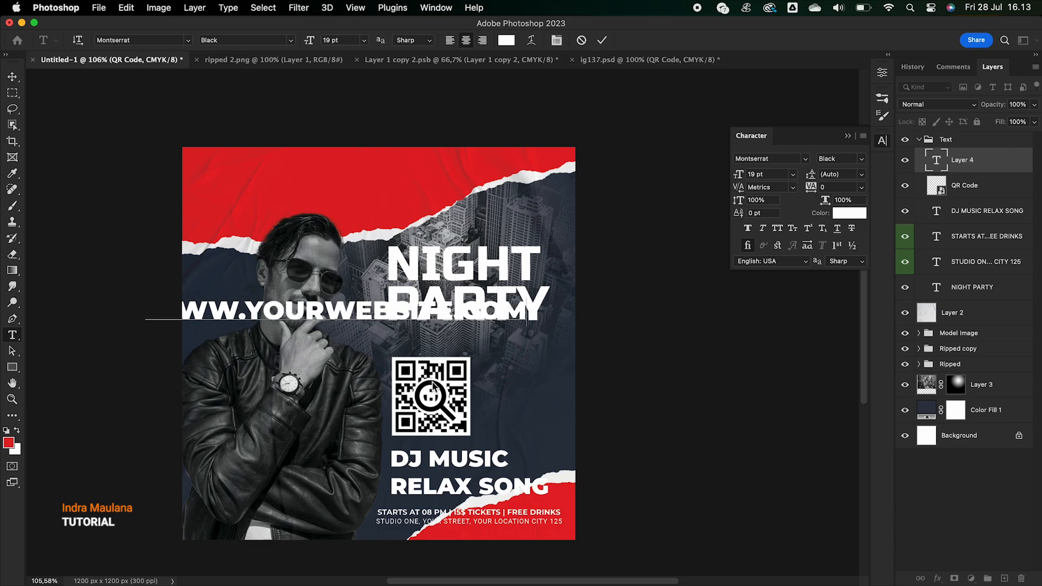
{"action": "left_click", "coordinate": [601, 41]}
- Shrink the website text to 9.75 pt, rotate it to read vertically upward and place it along the poster's right edge
{"action": "key", "text": "ctrl+t"}
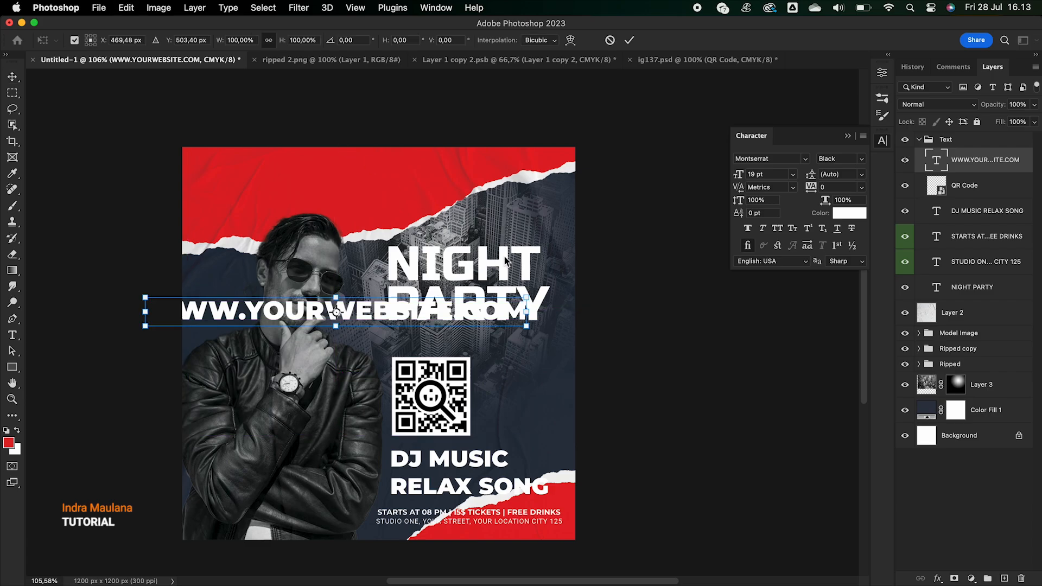
{"action": "left_click_drag", "start_coordinate": [513, 264], "coordinate": [307, 215]}
{"action": "left_click_drag", "start_coordinate": [350, 125], "coordinate": [554, 289]}
{"action": "key", "text": "Return"}
- Change the vertical website text's font style to Montserrat Regular
{"action": "double_click", "coordinate": [941, 165]}
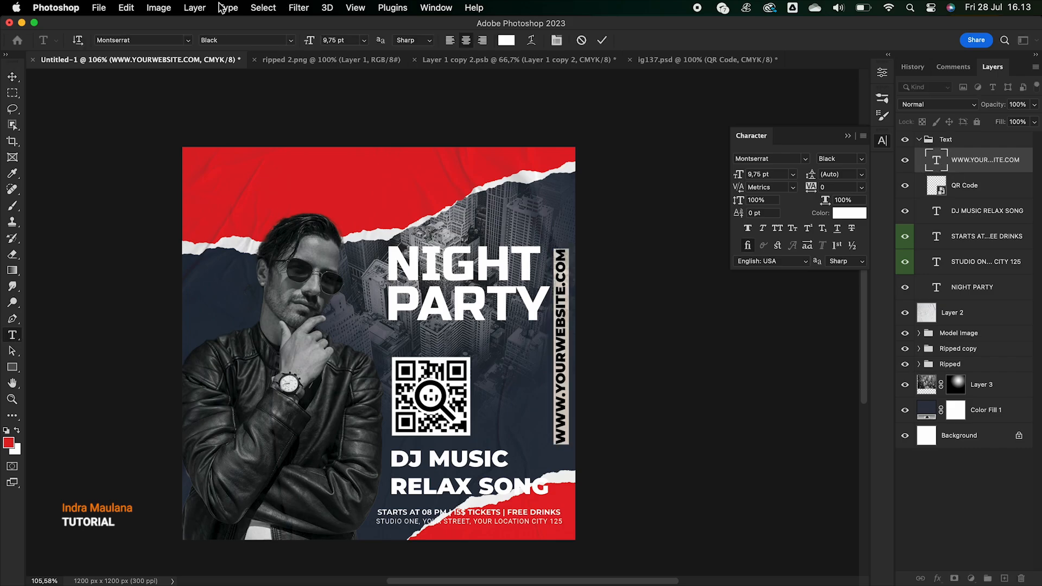
{"action": "left_click", "coordinate": [290, 39]}
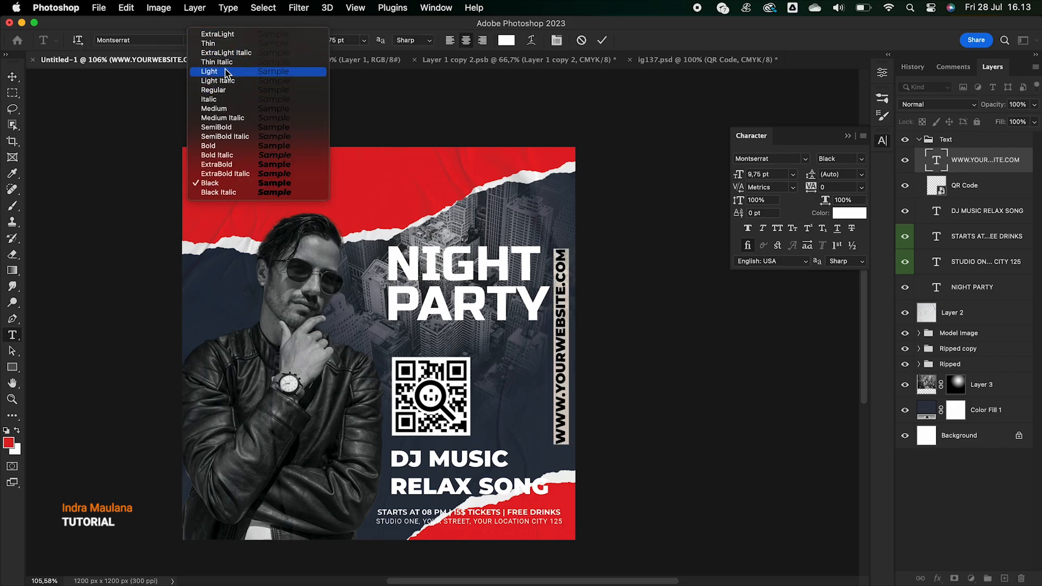
{"action": "left_click", "coordinate": [261, 90]}
{"action": "left_click", "coordinate": [602, 40]}
{"action": "key", "text": "v"}
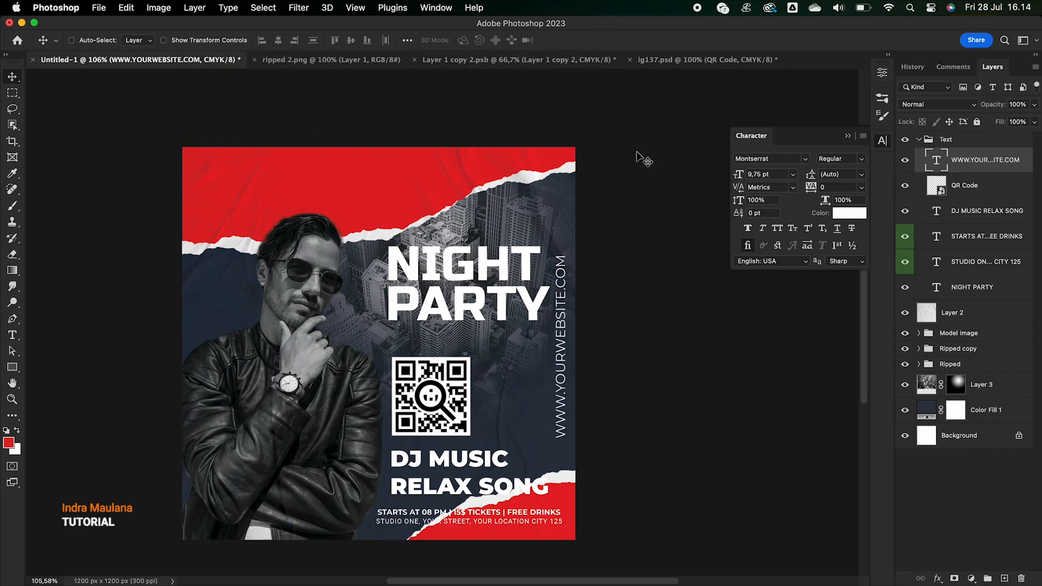
- Reduce the vertical website text's font size to 8 pt
{"action": "double_click", "coordinate": [932, 157]}
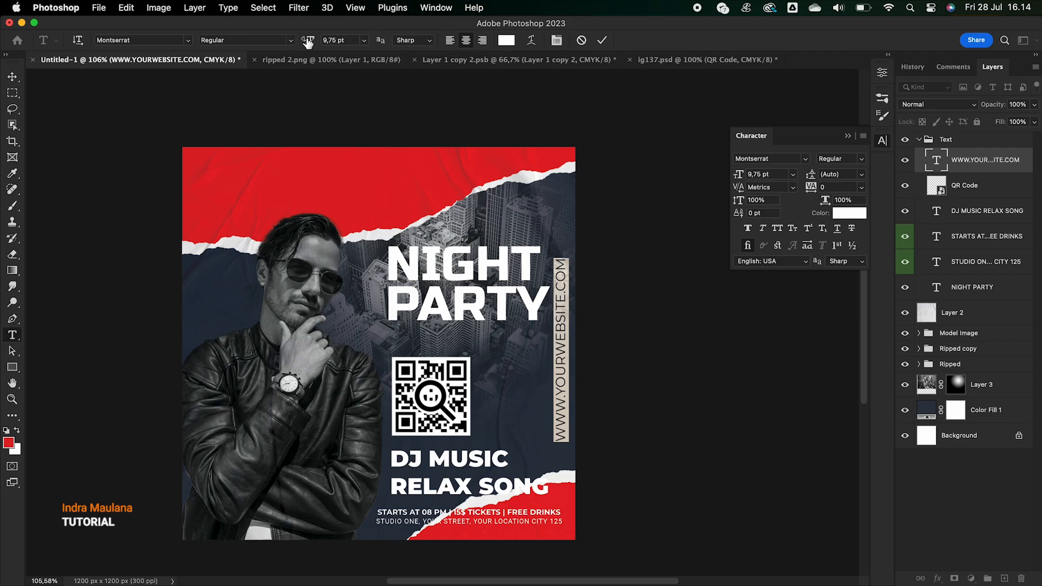
{"action": "left_click_drag", "start_coordinate": [308, 42], "coordinate": [308, 43]}
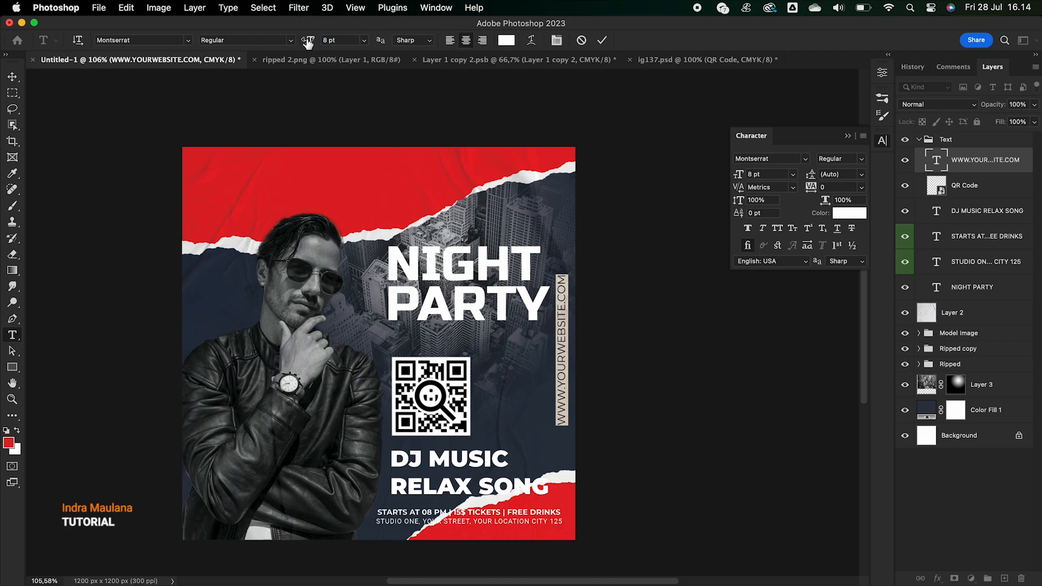
{"action": "left_click", "coordinate": [602, 39]}
{"action": "key", "text": "v"}
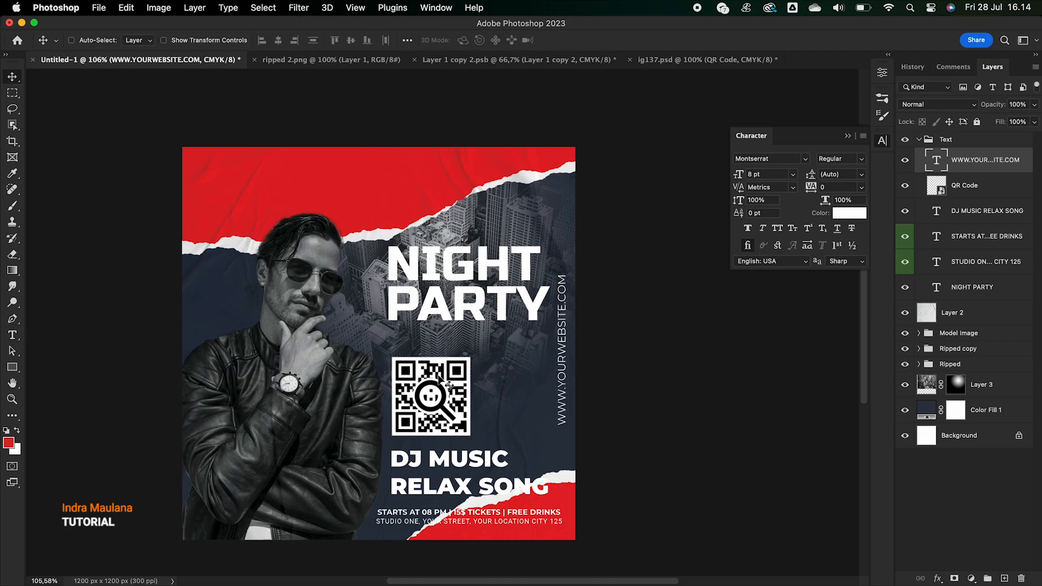
- Add a text line reading Live Music just above the NIGHT PARTY title
{"action": "scroll", "coordinate": [449, 386], "scroll_direction": "up", "scroll_amount": 1}
{"action": "left_click", "coordinate": [12, 335]}
{"action": "left_click", "coordinate": [458, 260]}
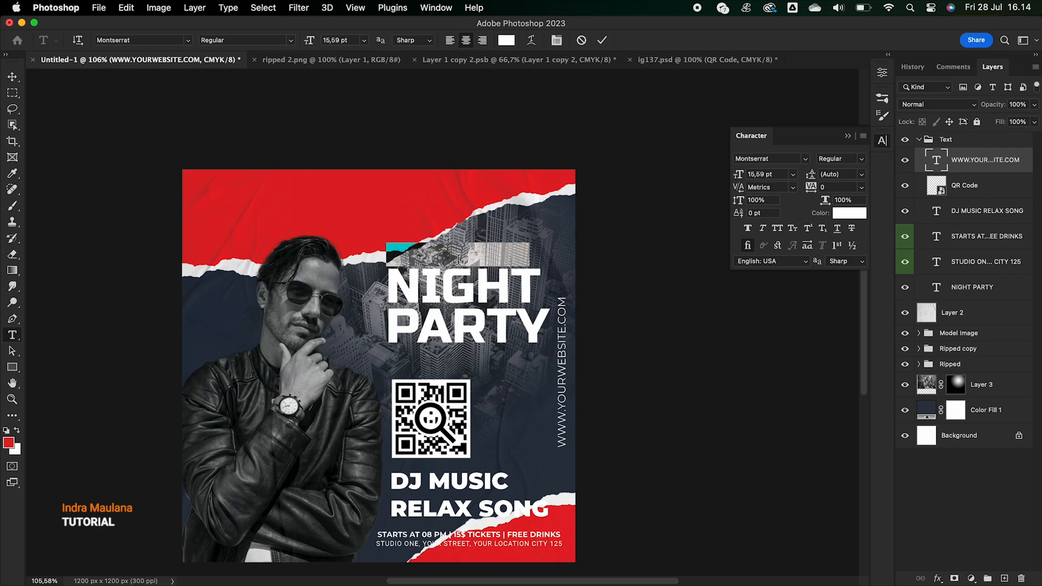
{"action": "key", "text": "BackSpace"}
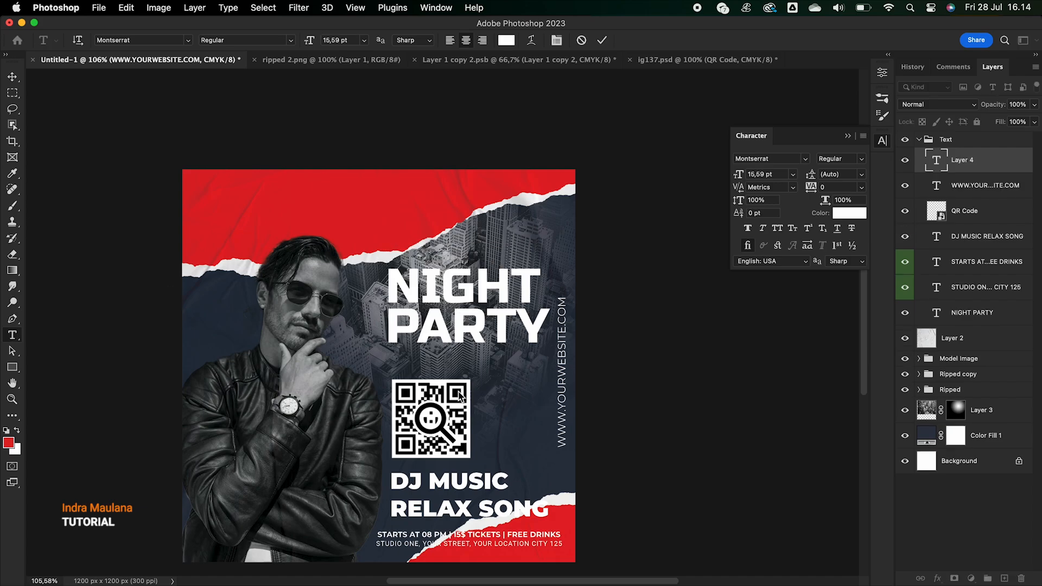
{"action": "type", "text": "Live Music"}
- Try the Corinthia font on the Live Music text, then set it to Sunday Gallery Regular
{"action": "key", "text": "ctrl+a"}
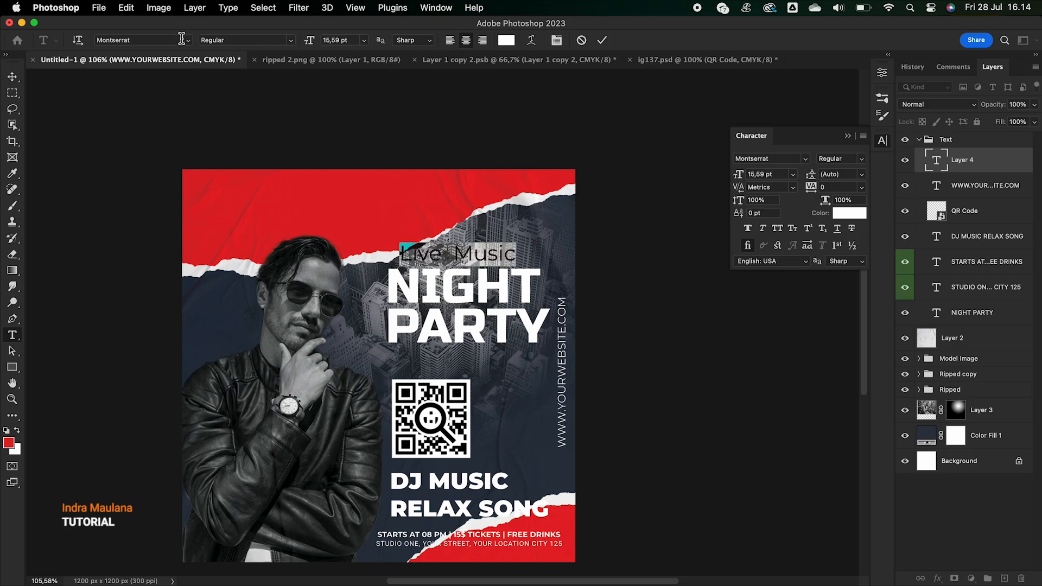
{"action": "left_click", "coordinate": [188, 40]}
{"action": "left_click", "coordinate": [221, 114]}
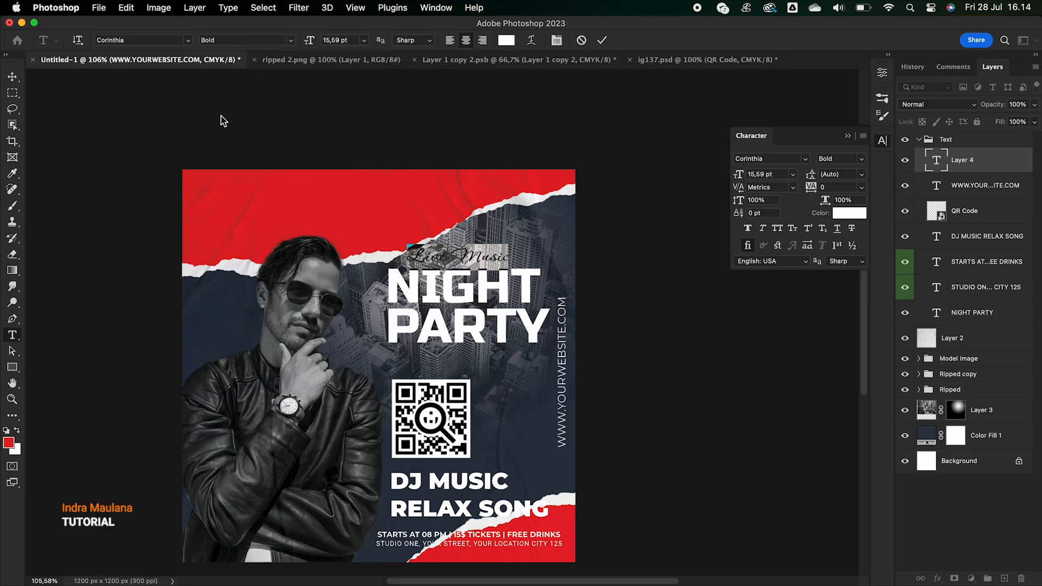
{"action": "left_click", "coordinate": [191, 40]}
{"action": "left_click", "coordinate": [194, 160]}
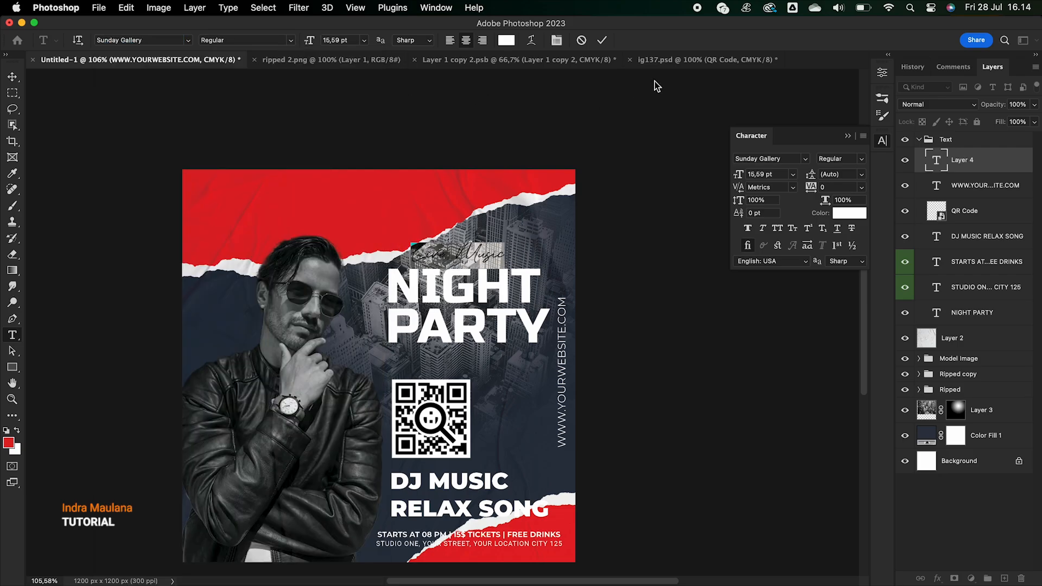
{"action": "left_click", "coordinate": [602, 40]}
- Recolor the Live Music text with the red sampled from the torn paper at the top of the poster
{"action": "double_click", "coordinate": [937, 163]}
{"action": "left_click", "coordinate": [506, 41]}
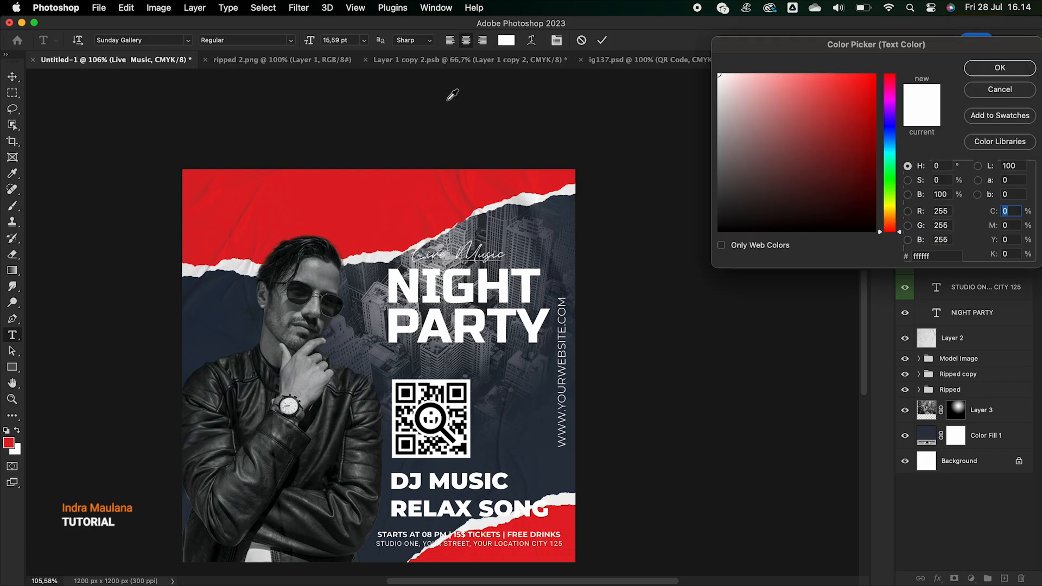
{"action": "left_click", "coordinate": [374, 191]}
{"action": "left_click", "coordinate": [999, 69]}
{"action": "key", "text": "ctrl+Return"}
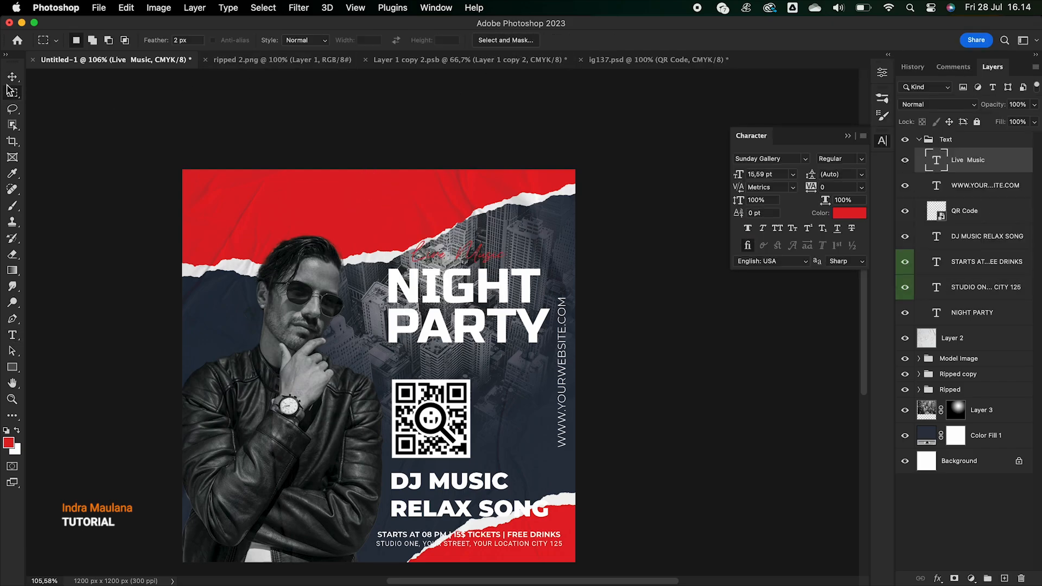
- Move the Live Music text down over the base of the PARTY line and enlarge it to about 28.03 pt
{"action": "key", "text": "v"}
{"action": "left_click_drag", "start_coordinate": [484, 283], "coordinate": [489, 375]}
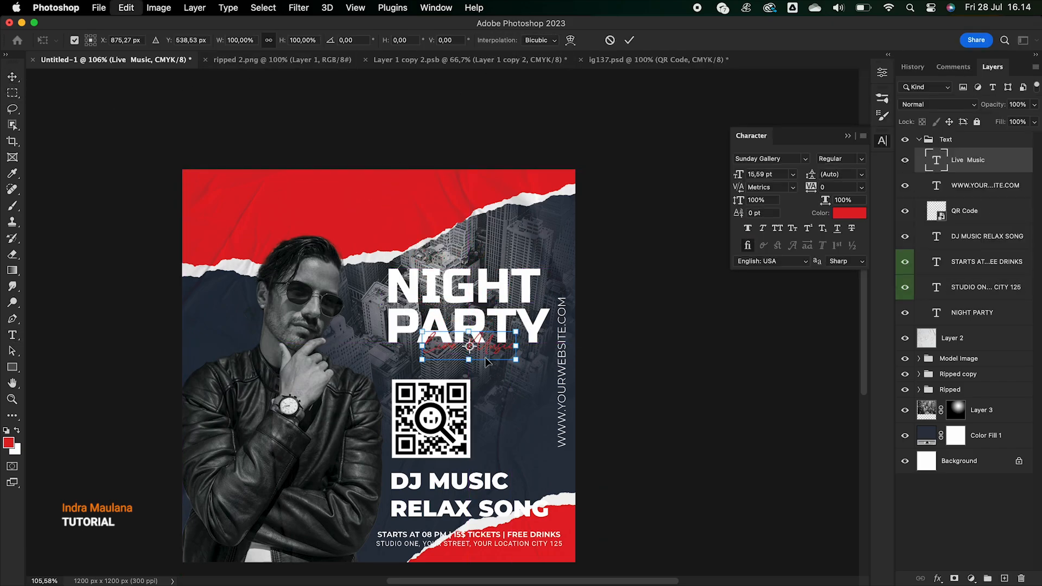
{"action": "key", "text": "ctrl+t"}
{"action": "left_click_drag", "start_coordinate": [516, 332], "coordinate": [552, 313]}
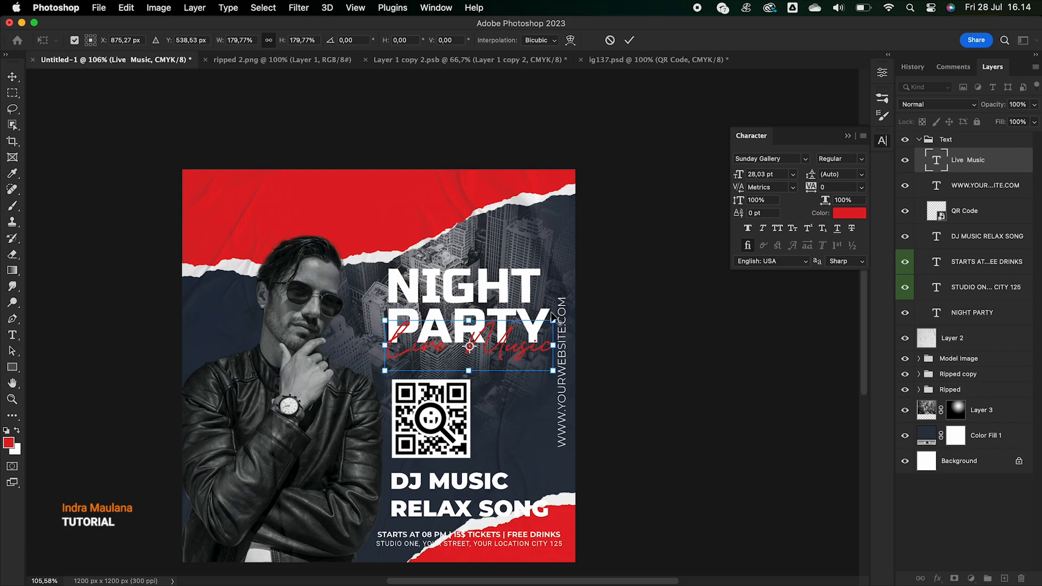
{"action": "key", "text": "Return"}
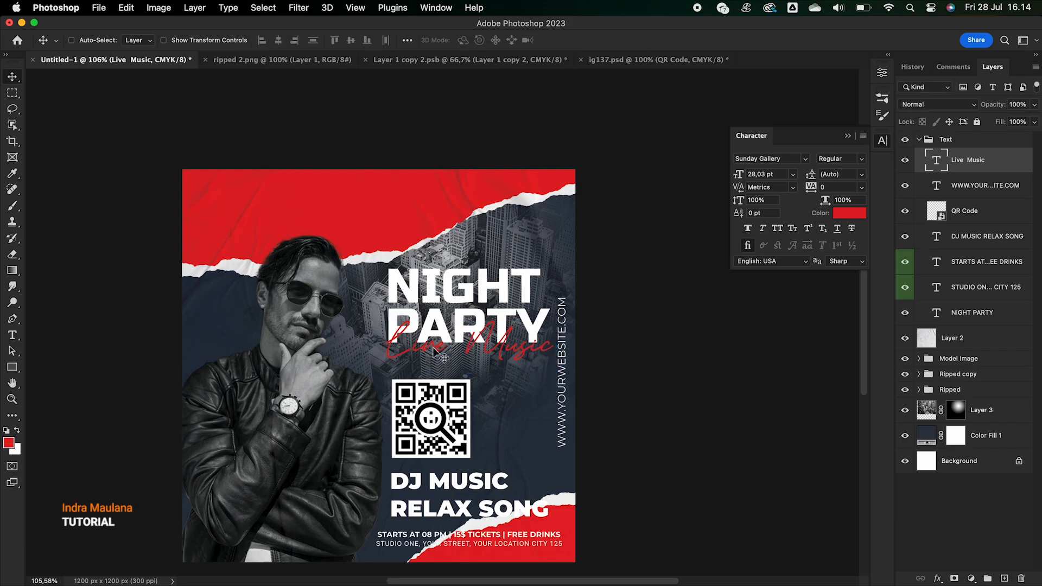
- Try splitting the Live Music text onto two lines
{"action": "key", "text": "t"}
{"action": "left_click", "coordinate": [468, 341]}
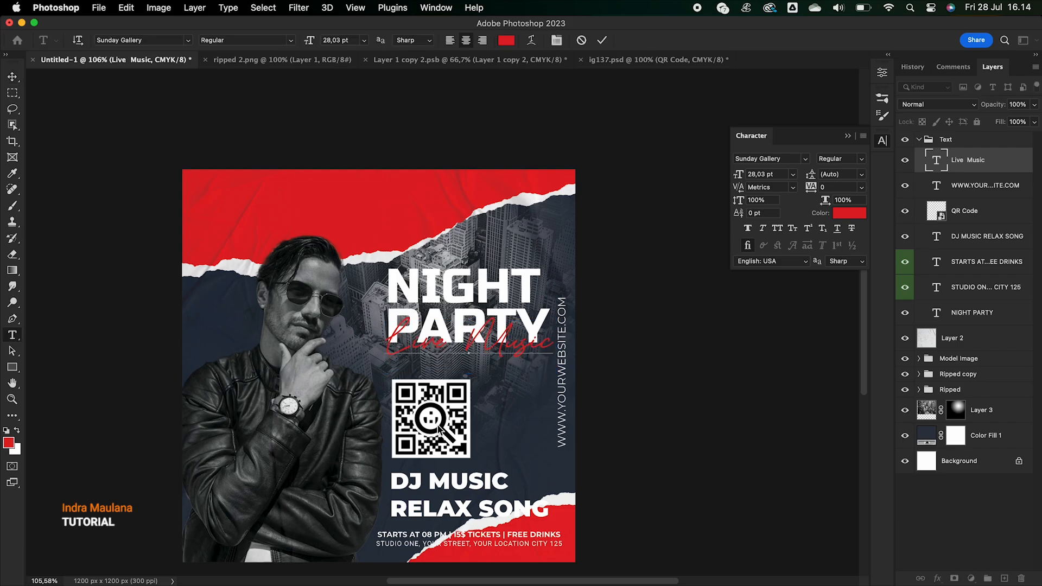
{"action": "key", "text": "Return"}
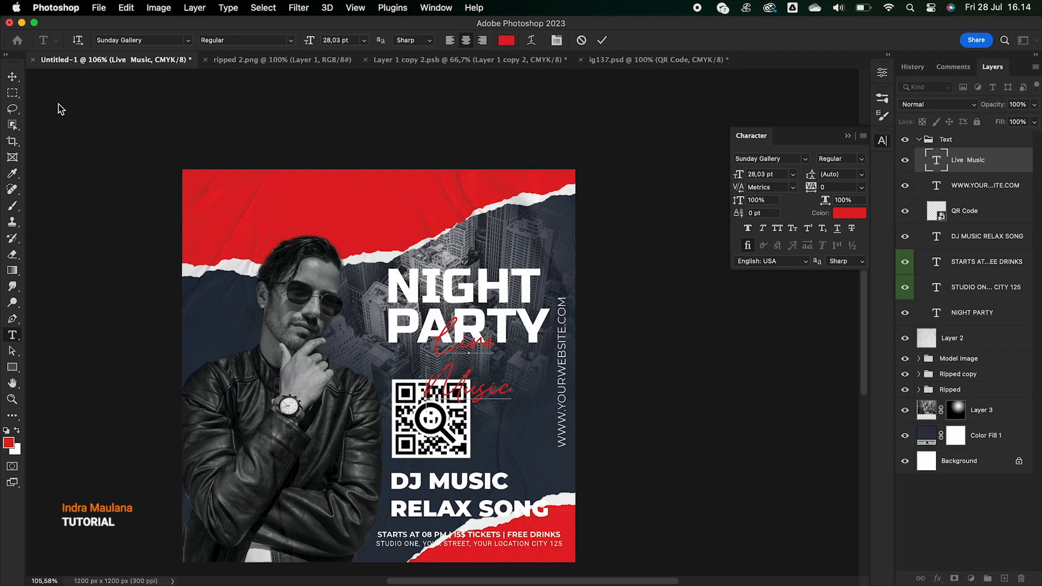
{"action": "left_click", "coordinate": [12, 77]}
{"action": "left_click_drag", "start_coordinate": [456, 350], "coordinate": [456, 321]}
{"action": "key", "text": "super+t"}
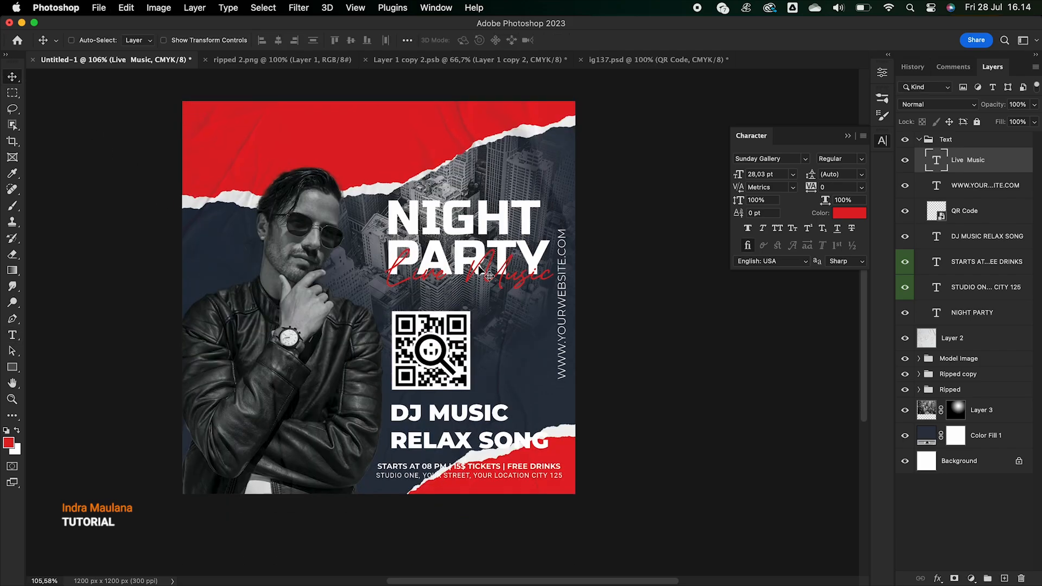
- Move the Live Music text onto the red torn paper at the poster's upper left and color it white
{"action": "left_click_drag", "start_coordinate": [479, 268], "coordinate": [288, 130]}
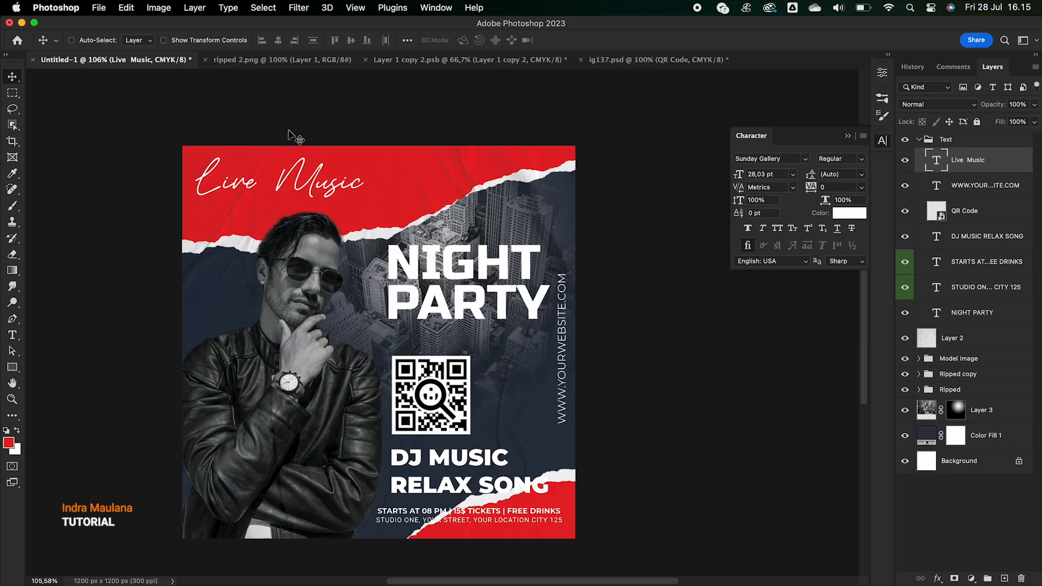
{"action": "left_click_drag", "start_coordinate": [287, 181], "coordinate": [295, 187]}
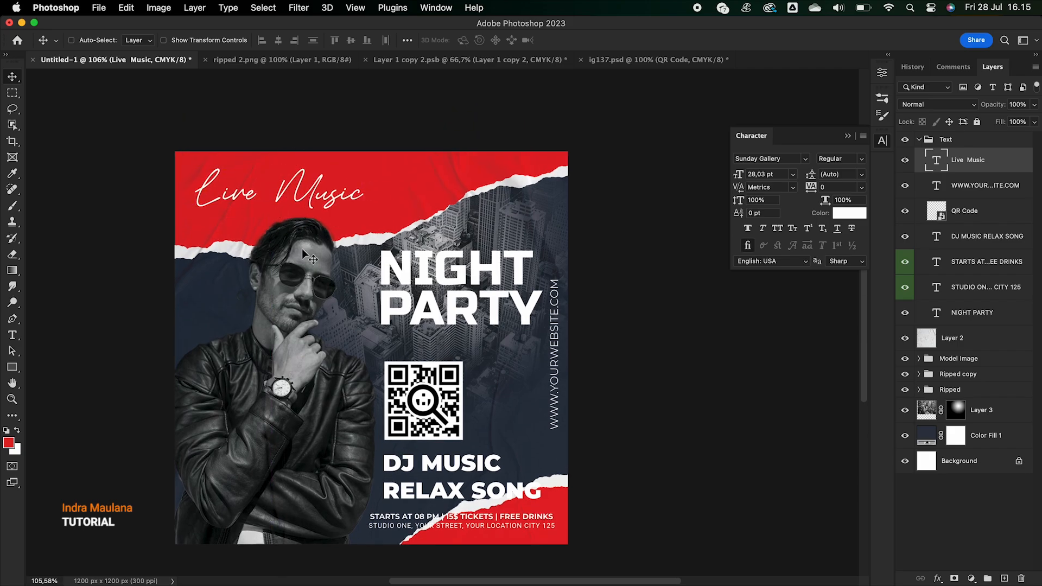
{"action": "scroll", "coordinate": [302, 249], "scroll_direction": "down", "scroll_amount": 3}
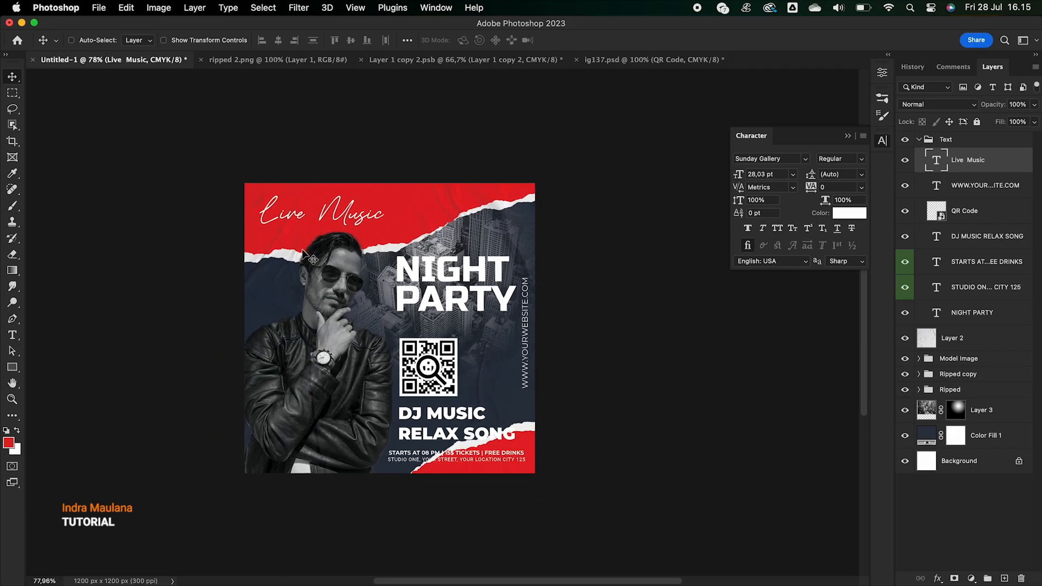
- Change the Live Music text's font to Gotham Ultra Italic
{"action": "double_click", "coordinate": [938, 165]}
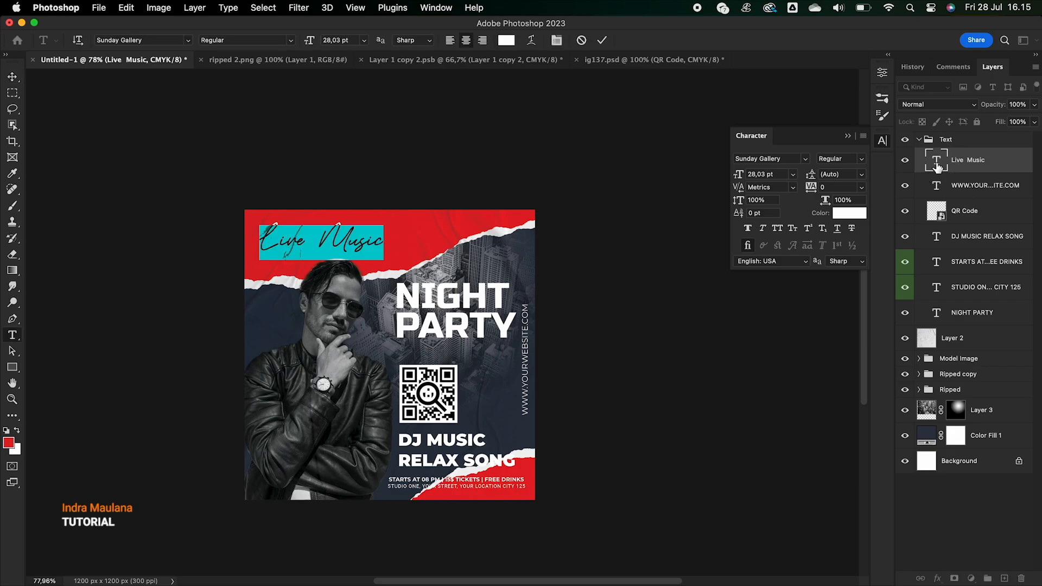
{"action": "left_click", "coordinate": [181, 40]}
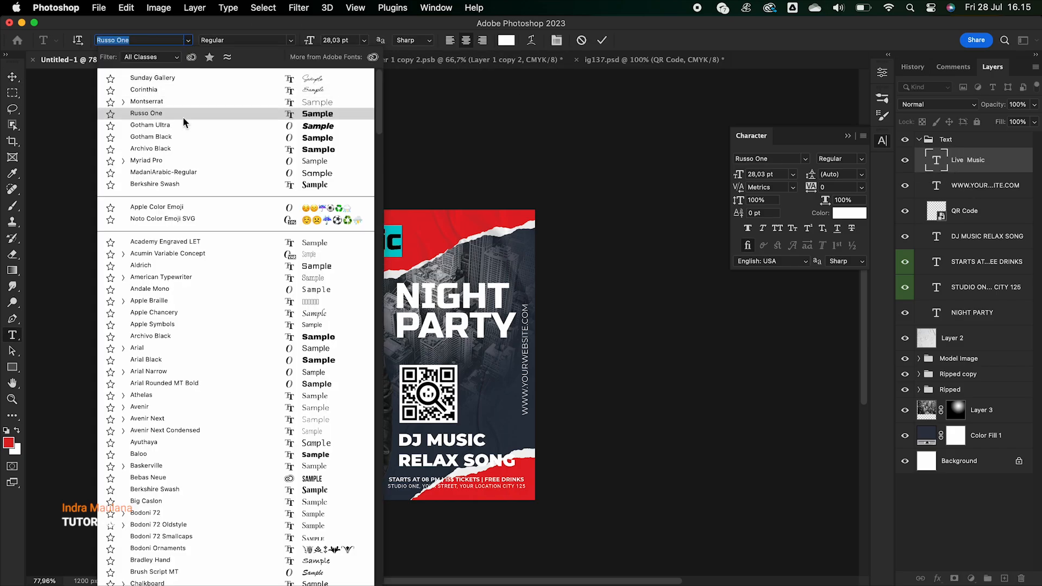
{"action": "left_click", "coordinate": [181, 130]}
{"action": "left_click", "coordinate": [603, 41]}
{"action": "key", "text": "v"}
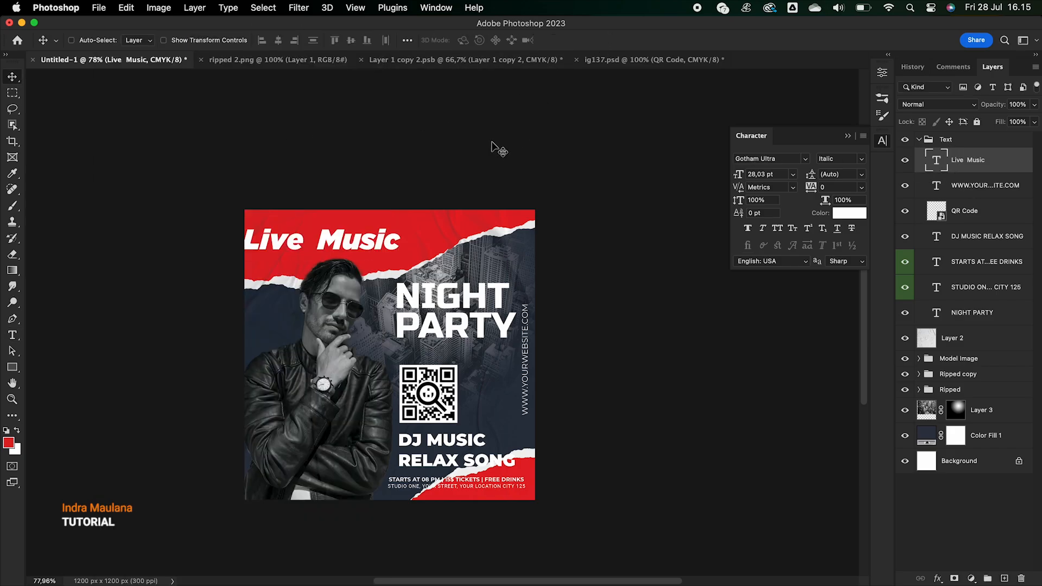
- Nudge the Live Music text right so it sits inside the poster's left margin
{"action": "key", "text": "shift+Right"}
{"action": "key", "text": "shift+Right"}
{"action": "key", "text": "shift+Right"}
{"action": "key", "text": "shift+Right"}
{"action": "key", "text": "shift+Right"}
{"action": "key", "text": "shift+Right"}
{"action": "key", "text": "Left"}
{"action": "key", "text": "Left"}
{"action": "key", "text": "Left"}
{"action": "key", "text": "Left"}
{"action": "key", "text": "Left"}
{"action": "key", "text": "Left"}
{"action": "key", "text": "Left"}
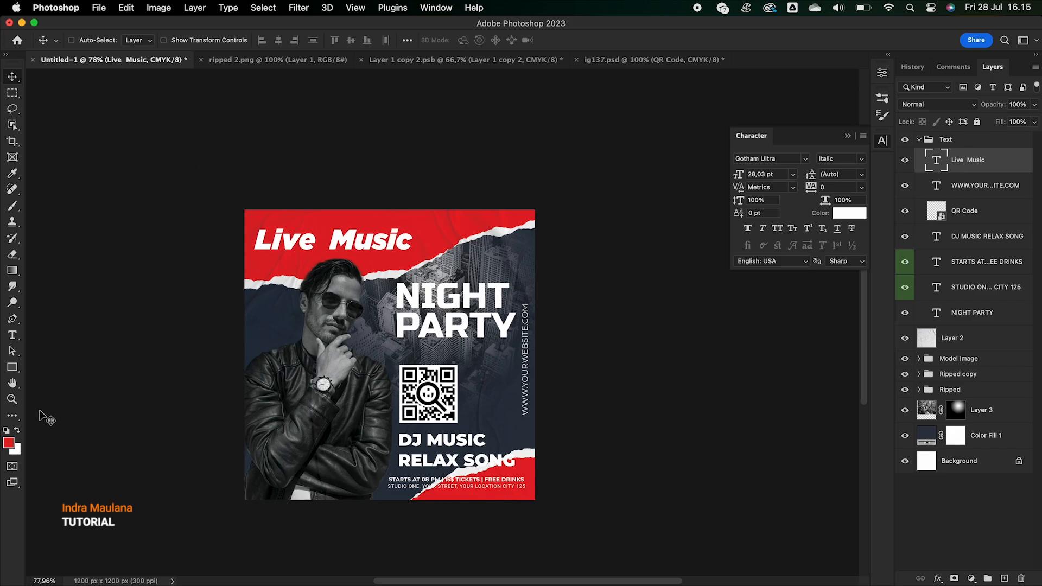
- Add a text line reading CLUB NAME PRESENT between the NIGHT PARTY title and the QR code
{"action": "left_click", "coordinate": [13, 337]}
{"action": "left_click", "coordinate": [418, 357]}
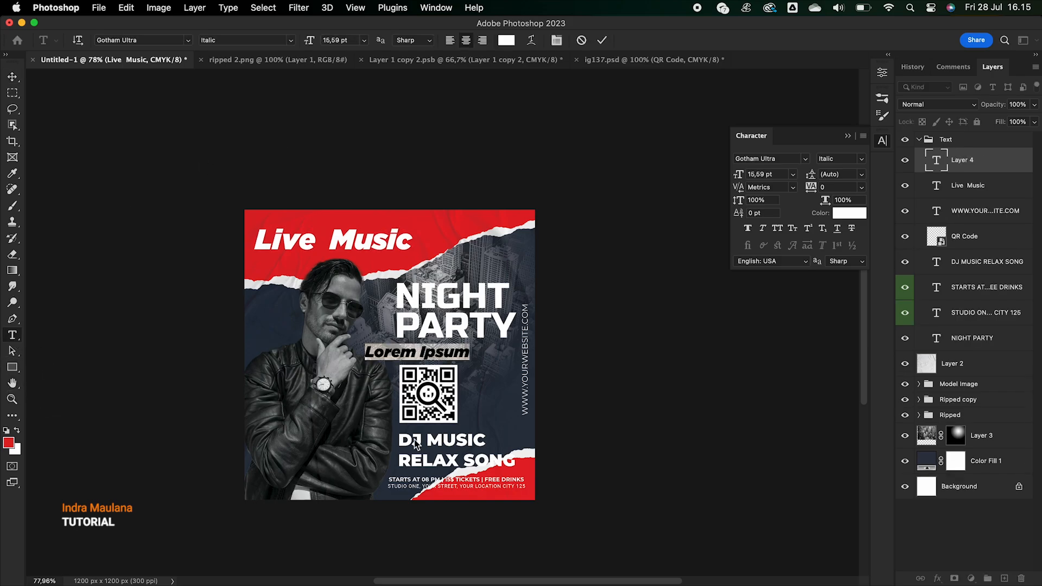
{"action": "type", "text": "CLUB NA"}
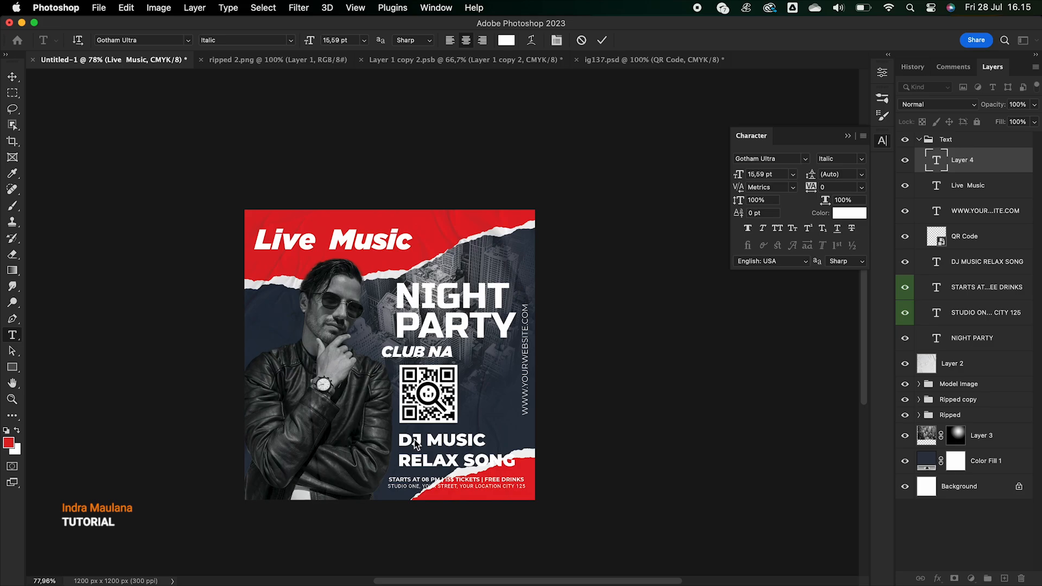
{"action": "type", "text": "ME PRESENT"}
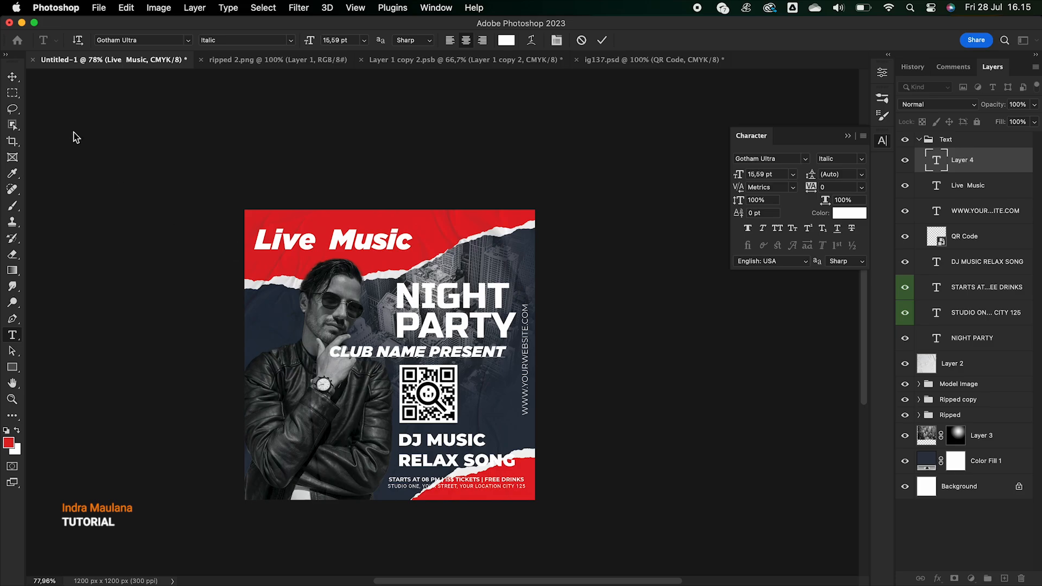
{"action": "left_click", "coordinate": [13, 77]}
- Change the CLUB NAME PRESENT text's font to Montserrat, keeping the Italic style
{"action": "double_click", "coordinate": [945, 169]}
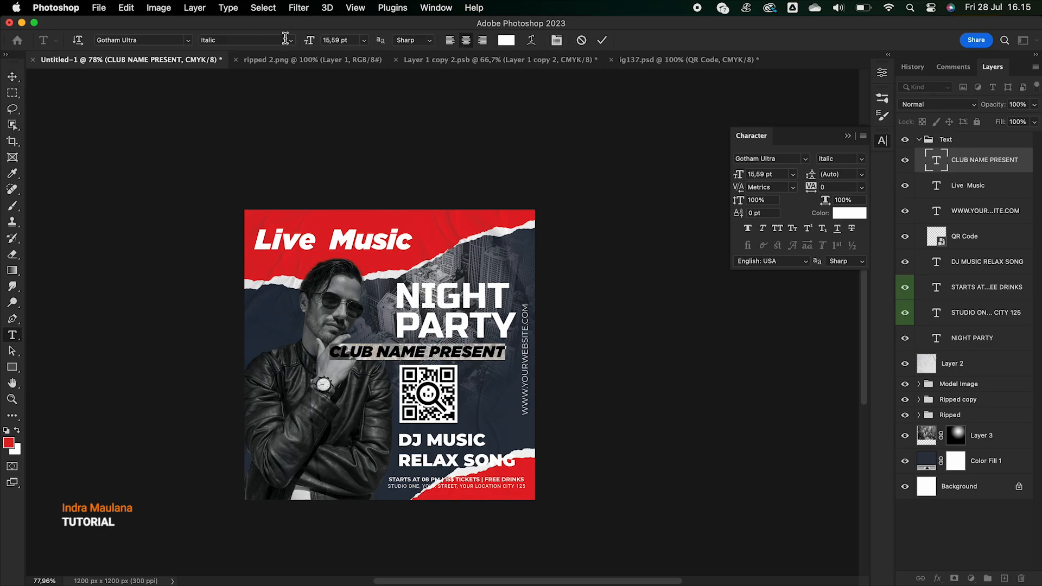
{"action": "left_click", "coordinate": [194, 40]}
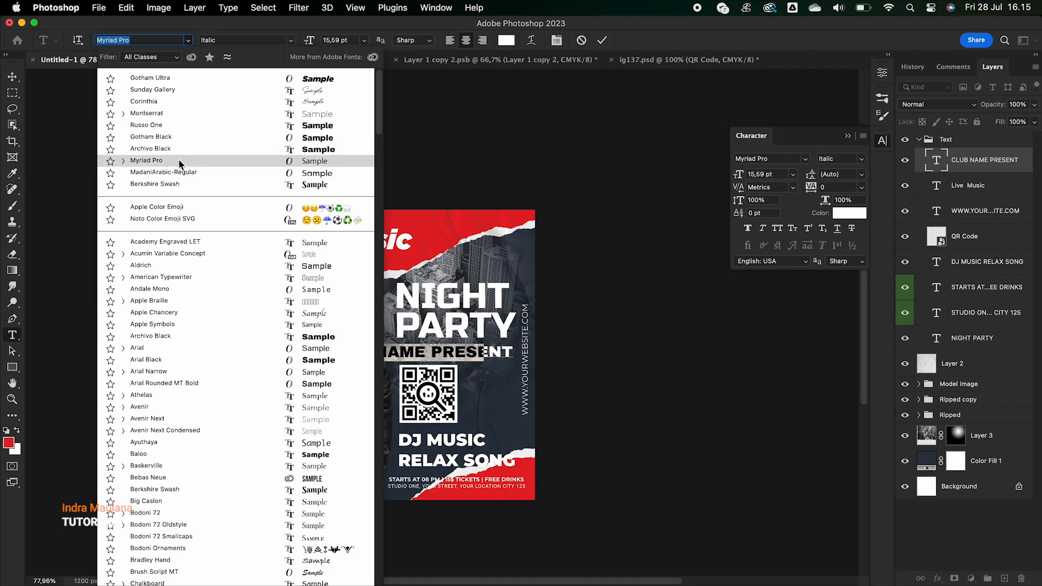
{"action": "left_click", "coordinate": [171, 114]}
{"action": "left_click", "coordinate": [293, 41]}
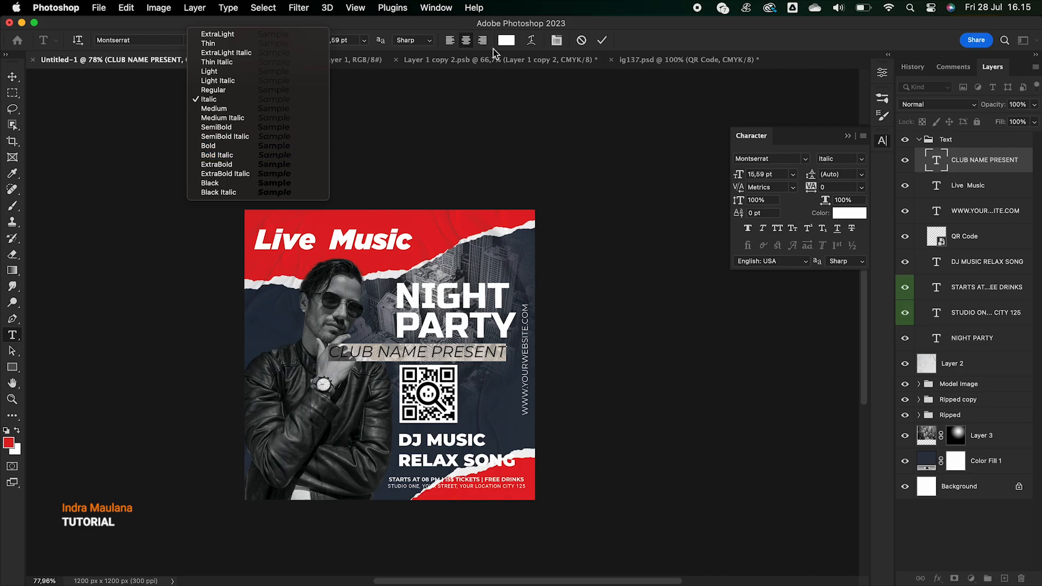
{"action": "left_click", "coordinate": [604, 44]}
{"action": "left_click", "coordinate": [12, 82]}
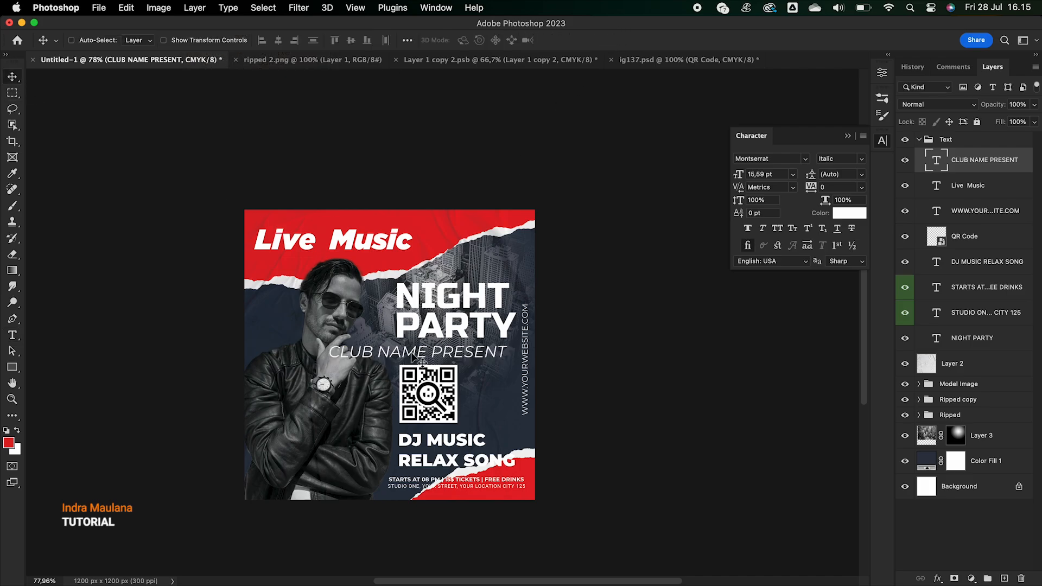
- Move the CLUB NAME PRESENT text just above the NIGHT PARTY title and shrink it to about 5.48 pt
{"action": "left_click_drag", "start_coordinate": [418, 356], "coordinate": [433, 282]}
{"action": "left_click_drag", "start_coordinate": [522, 268], "coordinate": [464, 269]}
{"action": "key", "text": "Return"}
{"action": "key", "text": "shift+Right"}
{"action": "key", "text": "shift+Right"}
{"action": "key", "text": "shift+Right"}
{"action": "key", "text": "shift+Right"}
{"action": "key", "text": "shift+Right"}
{"action": "key", "text": "shift+Right"}
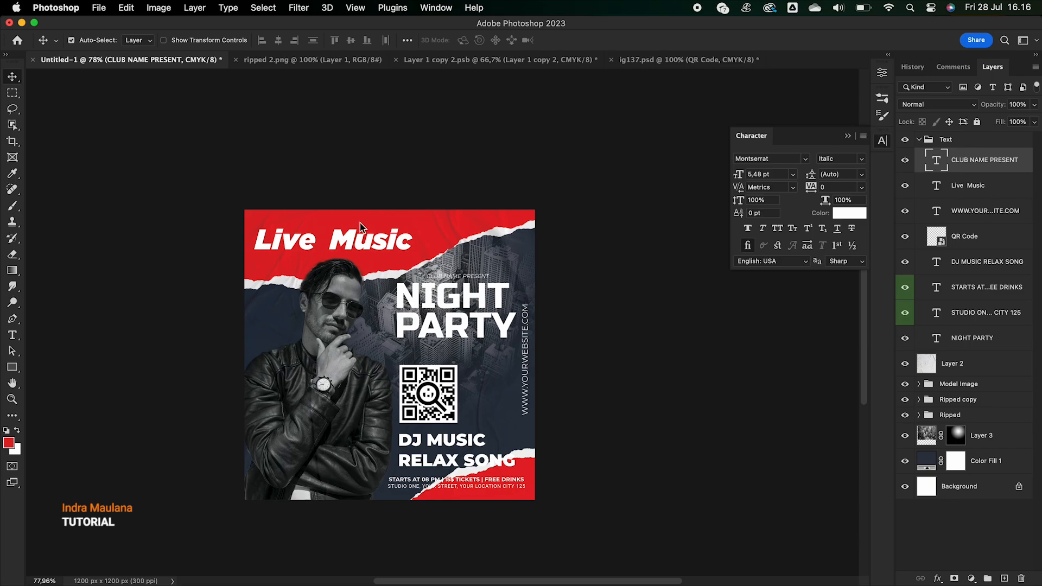
- Enlarge the CLUB NAME PRESENT text to about 9.68 pt, trying a red fill before setting it back to white
{"action": "key", "text": "alt+BackSpace"}
{"action": "scroll", "coordinate": [440, 256], "scroll_direction": "up", "scroll_amount": 3}
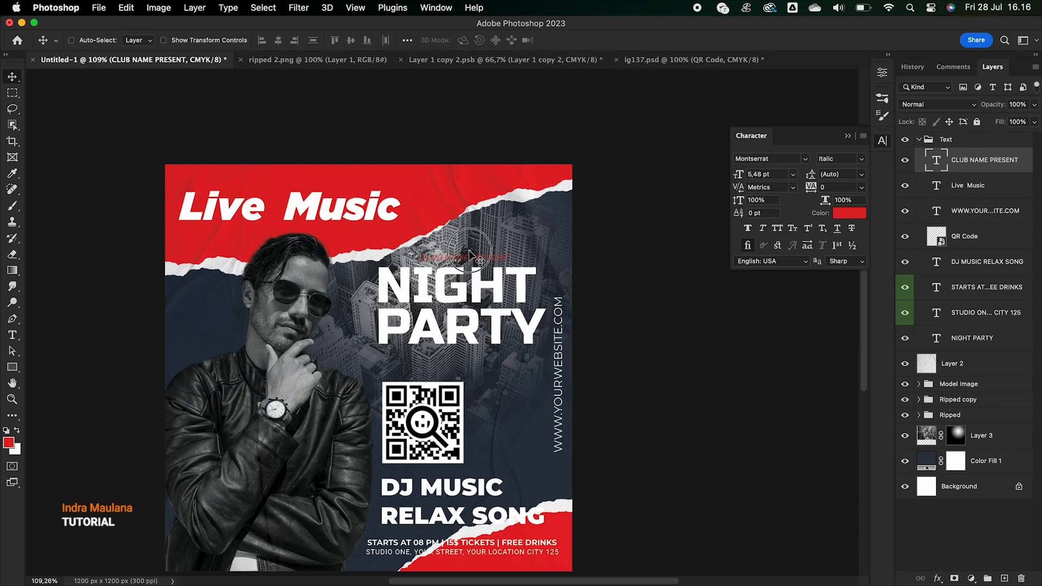
{"action": "key", "text": "super+t"}
{"action": "left_click_drag", "start_coordinate": [510, 252], "coordinate": [545, 233]}
{"action": "key", "text": "Return"}
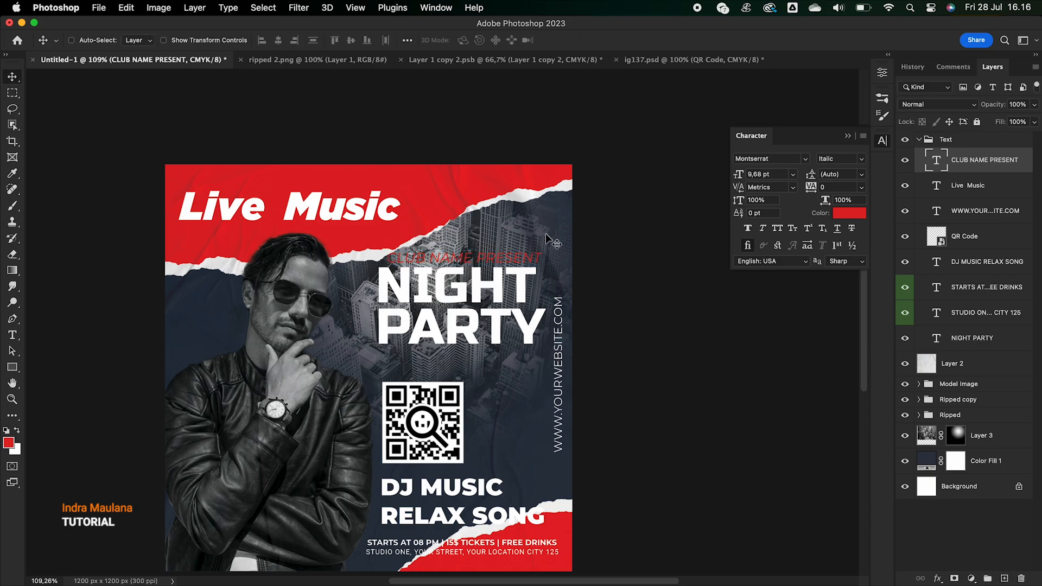
{"action": "key", "text": "super+BackSpace"}
- Try the Regular style on the CLUB NAME PRESENT text, then set it to SemiBold
{"action": "scroll", "coordinate": [435, 209], "scroll_direction": "up", "scroll_amount": 2}
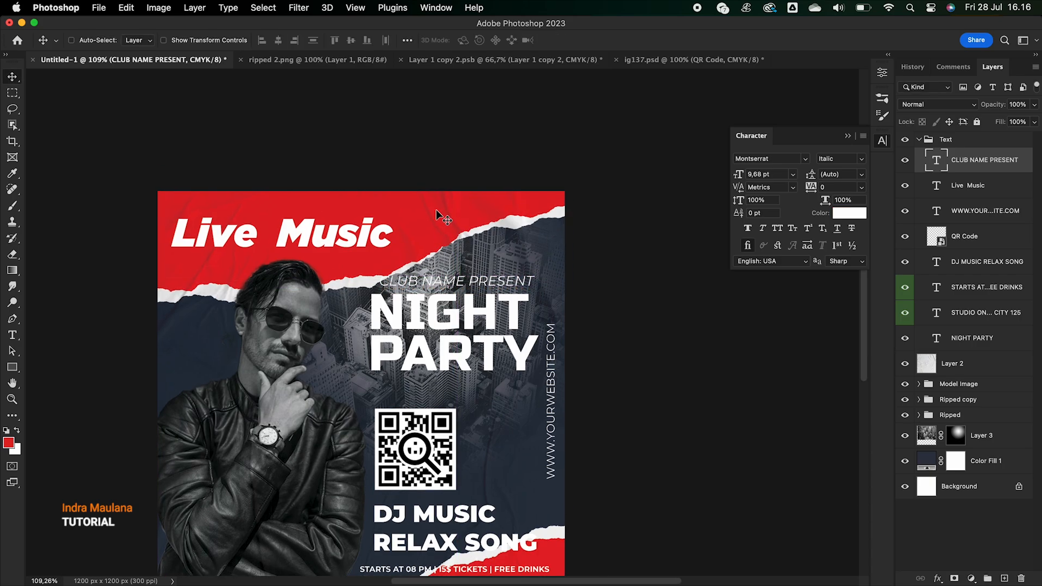
{"action": "double_click", "coordinate": [938, 161]}
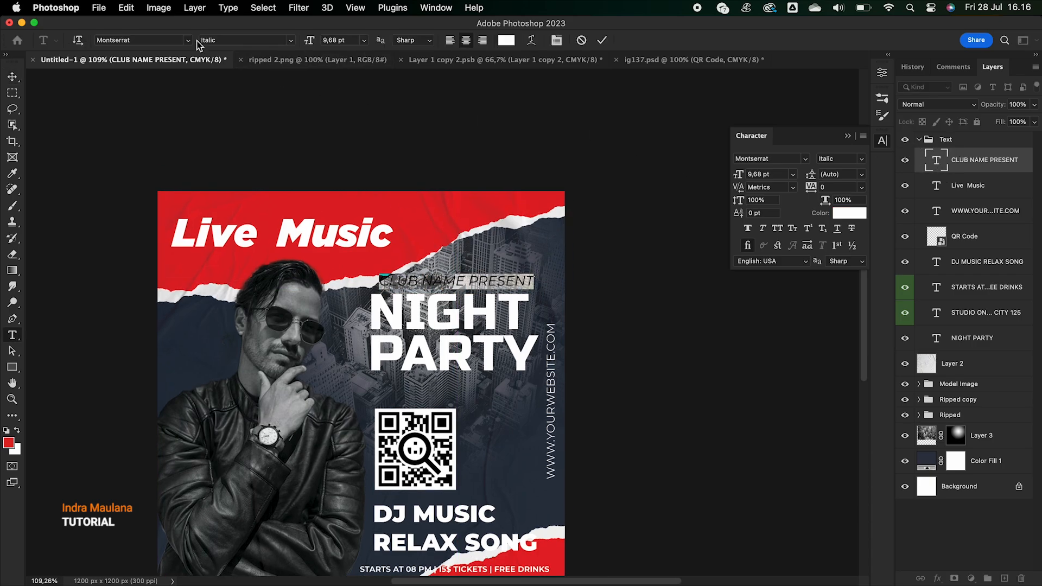
{"action": "left_click", "coordinate": [288, 44]}
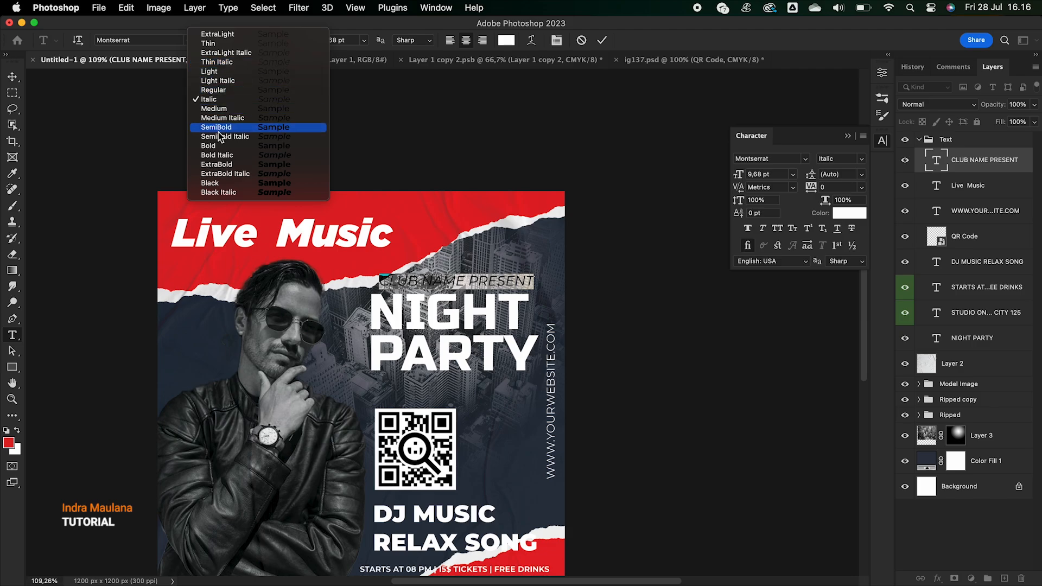
{"action": "left_click", "coordinate": [213, 90]}
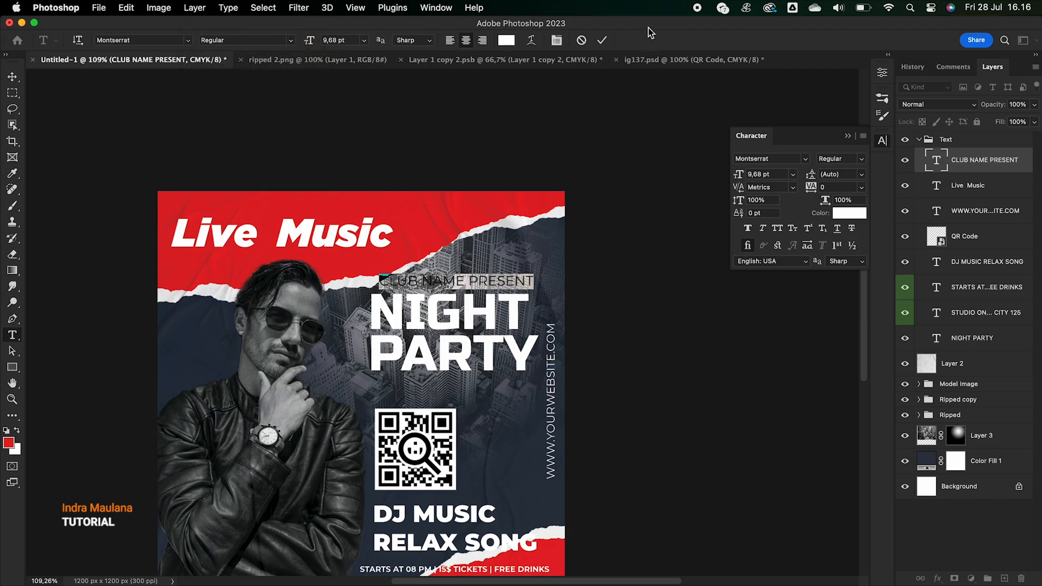
{"action": "left_click", "coordinate": [291, 40]}
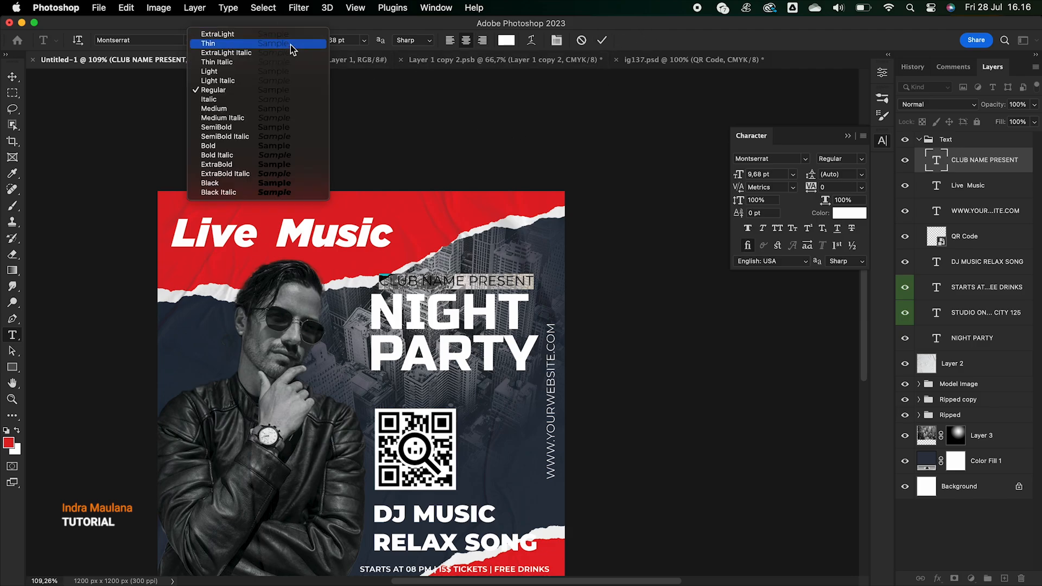
{"action": "left_click", "coordinate": [228, 127]}
{"action": "left_click", "coordinate": [607, 43]}
{"action": "key", "text": "v"}
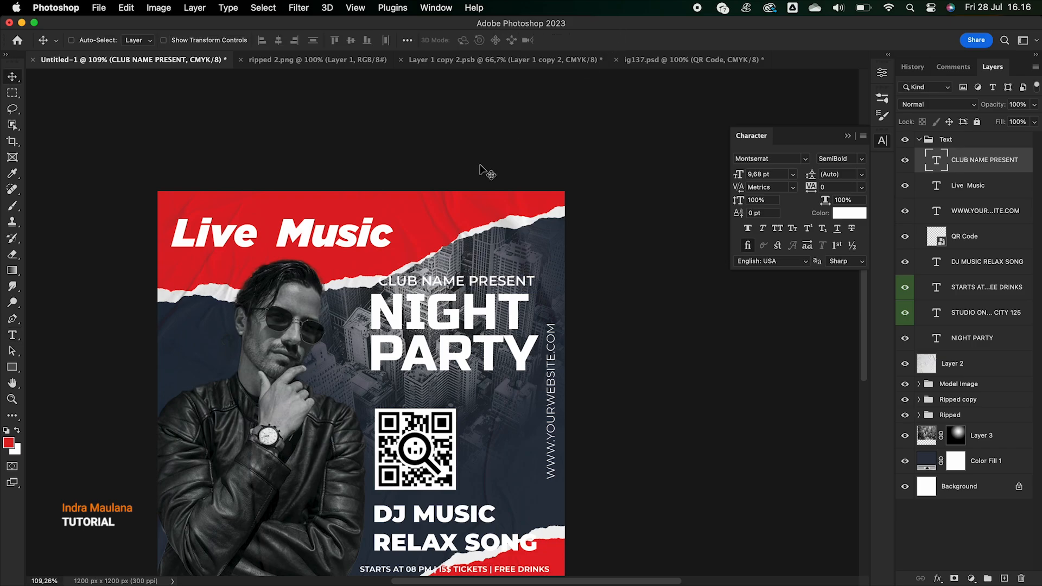
- Nudge the CLUB NAME PRESENT text down and left toward the title, then scale it down to about 8.31 pt
{"action": "key", "text": "Down"}
{"action": "key", "text": "Down"}
{"action": "key", "text": "Down"}
{"action": "key", "text": "Down"}
{"action": "key", "text": "Down"}
{"action": "key", "text": "Down"}
{"action": "key", "text": "Left"}
{"action": "key", "text": "Left"}
{"action": "key", "text": "Left"}
{"action": "key", "text": "Left"}
{"action": "key", "text": "Left"}
{"action": "key", "text": "super+t"}
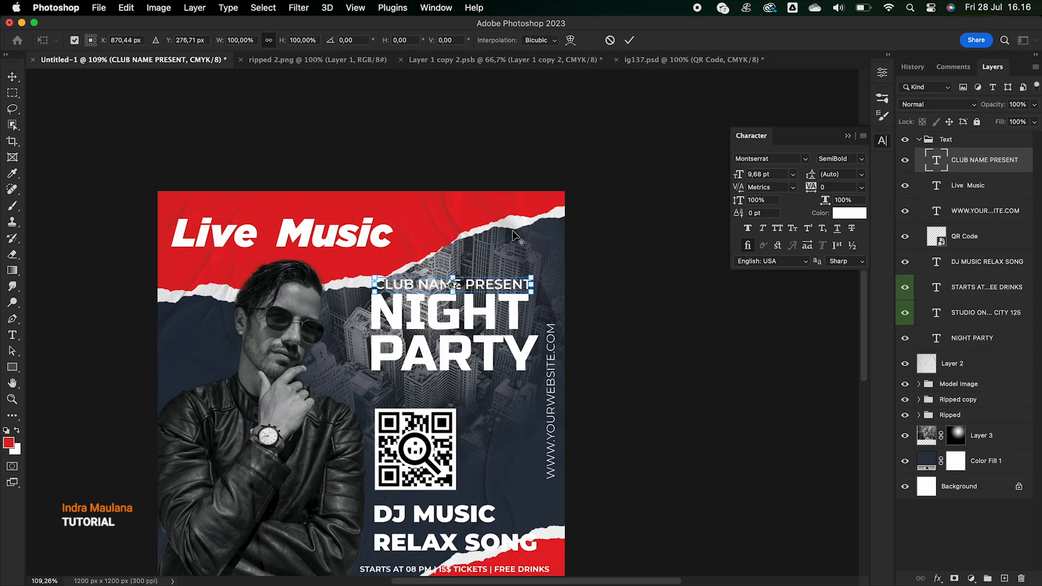
{"action": "left_click_drag", "start_coordinate": [531, 276], "coordinate": [520, 281]}
{"action": "key", "text": "Return"}
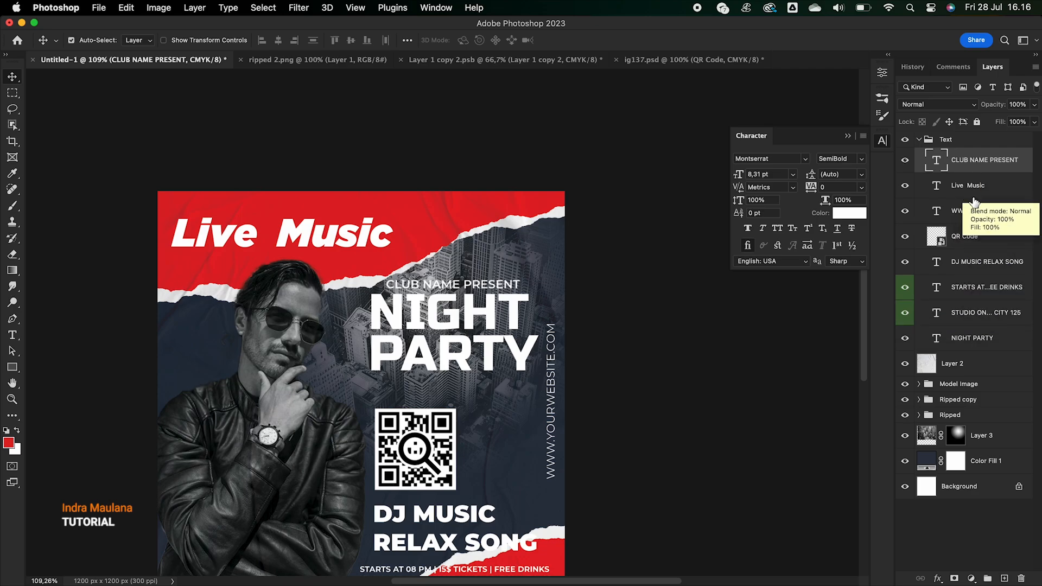
- Move the CLUB NAME PRESENT and NIGHT PARTY texts down slightly together
{"action": "left_click", "coordinate": [972, 338], "text": "super"}
{"action": "left_click_drag", "start_coordinate": [455, 314], "coordinate": [455, 327]}
{"action": "scroll", "coordinate": [467, 232], "scroll_direction": "down", "scroll_amount": 3}
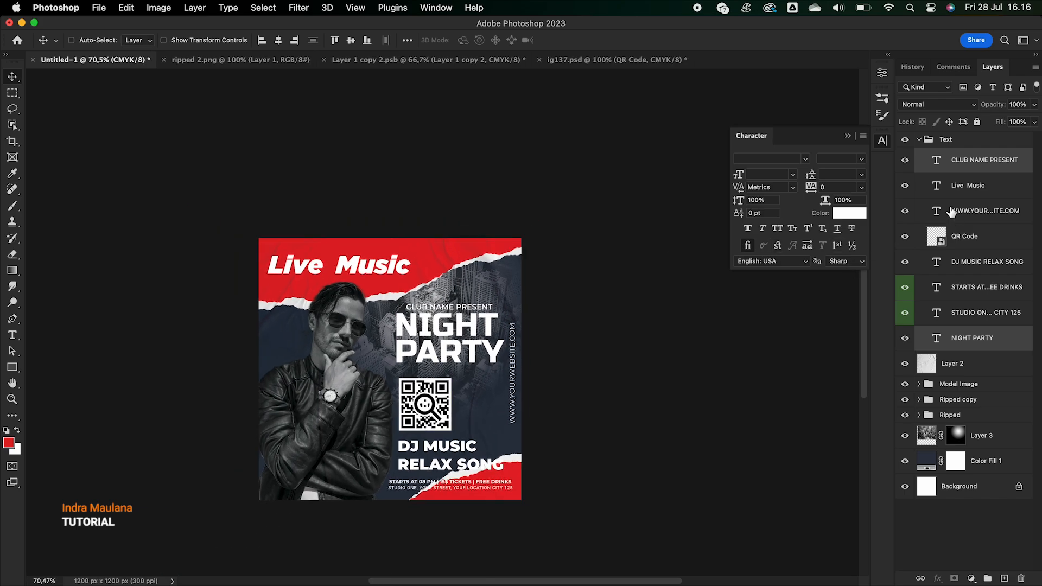
- Collapse the Text layer group
{"action": "left_click", "coordinate": [921, 140]}
{"action": "scroll", "coordinate": [365, 266], "scroll_direction": "down", "scroll_amount": 3}
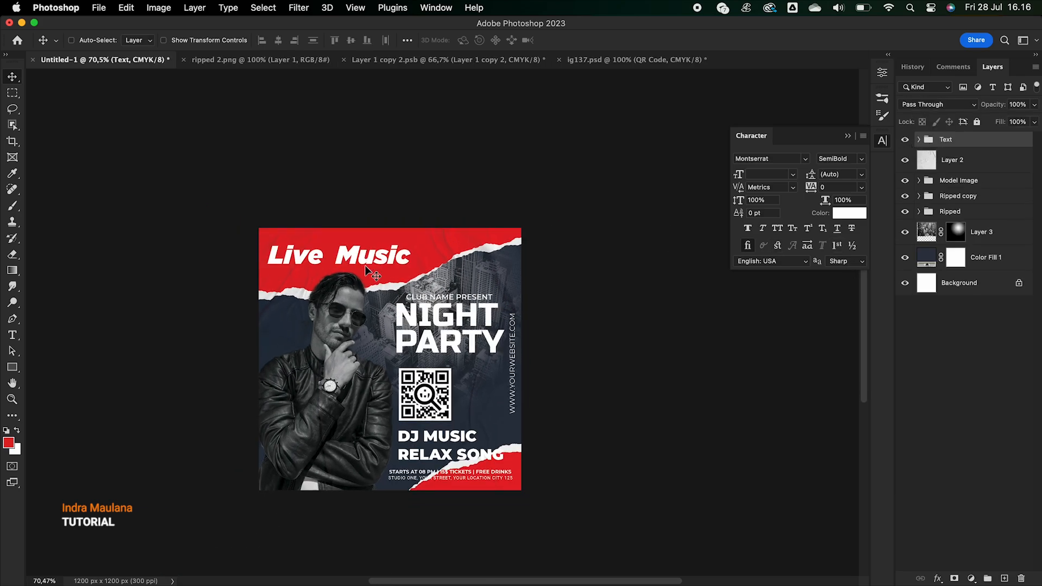
{"action": "scroll", "coordinate": [365, 265], "scroll_direction": "down", "scroll_amount": 2}
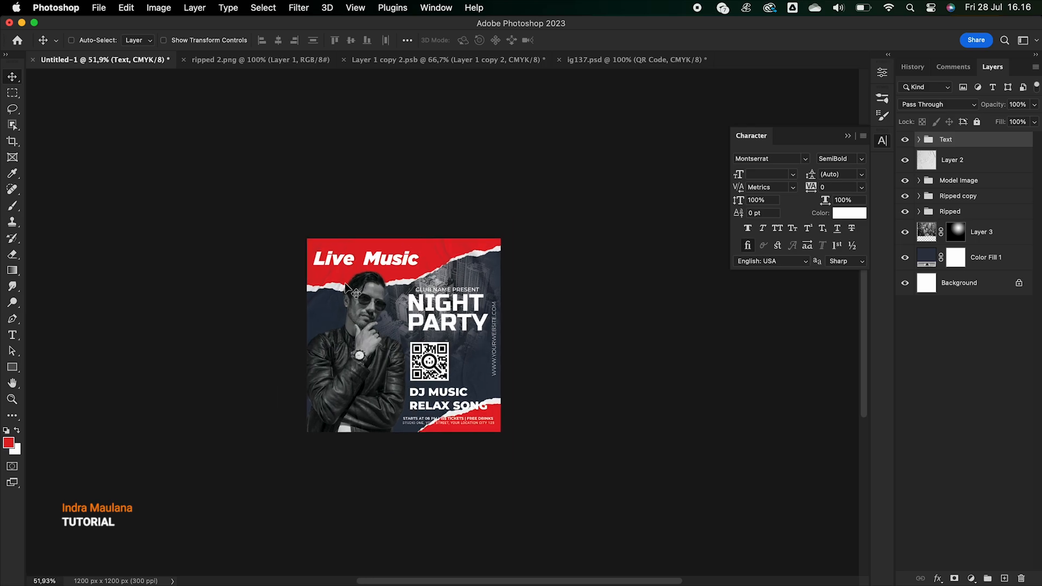